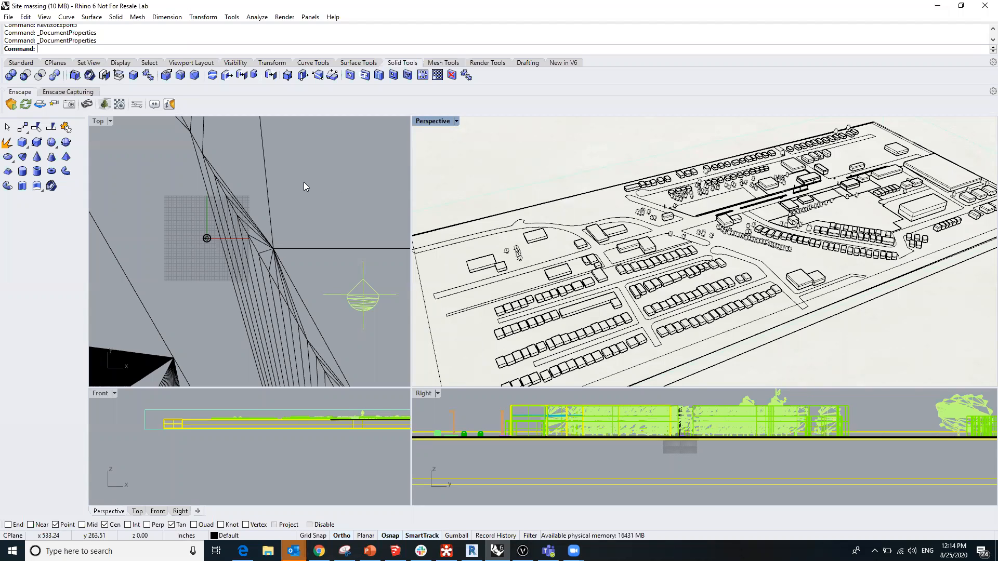
Step: Browse the Revizto5 Bin folder for the RhinoReviztoExport5.rhp plug-in through the document properties' plug-in installer, and cancel without installing
left_click(9, 19)
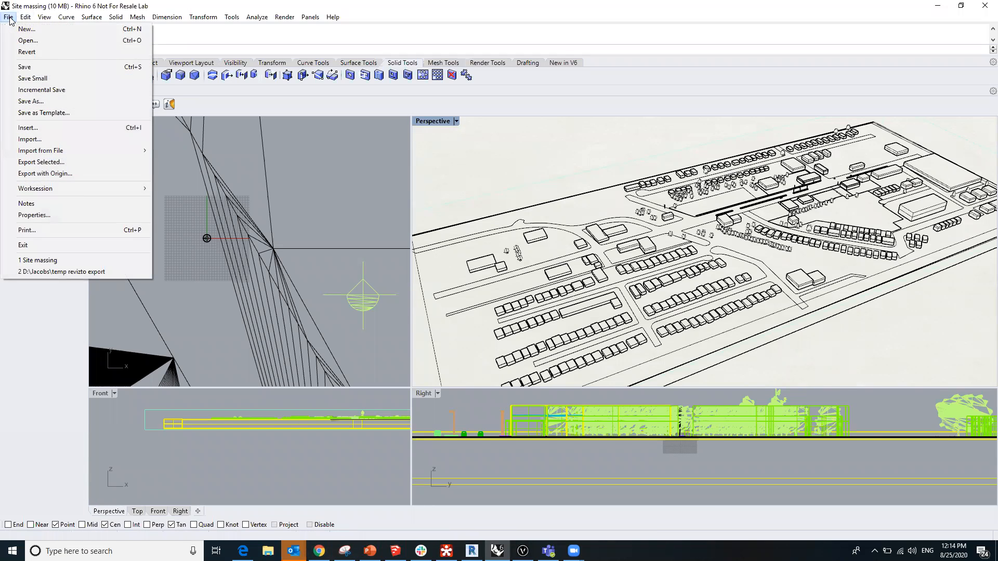
left_click(73, 215)
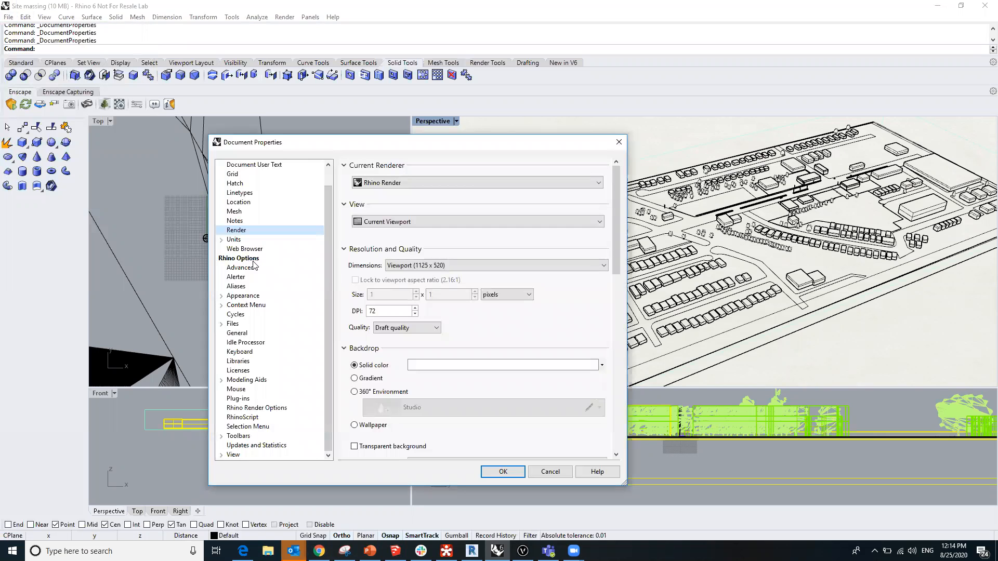
left_click(240, 399)
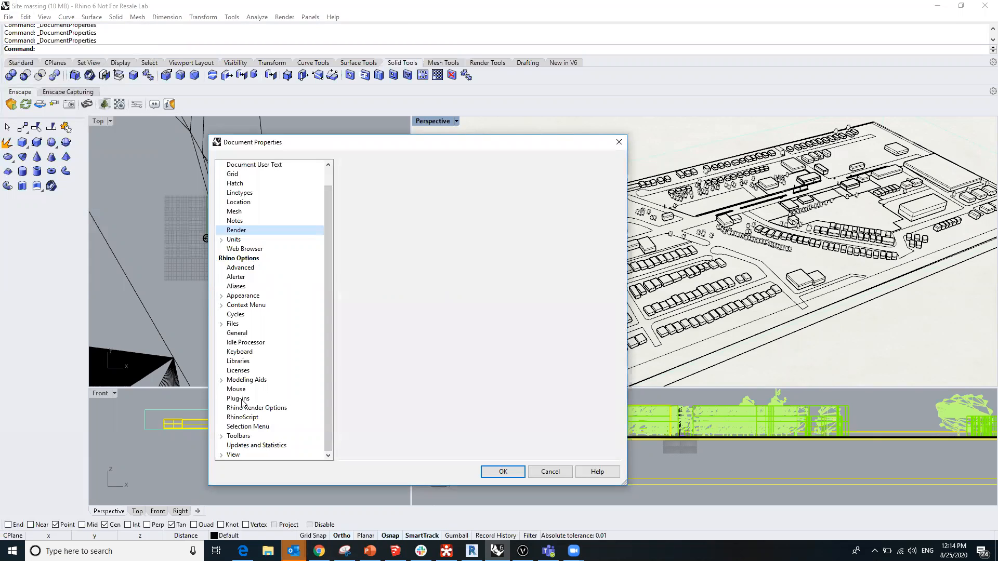
left_click(358, 437)
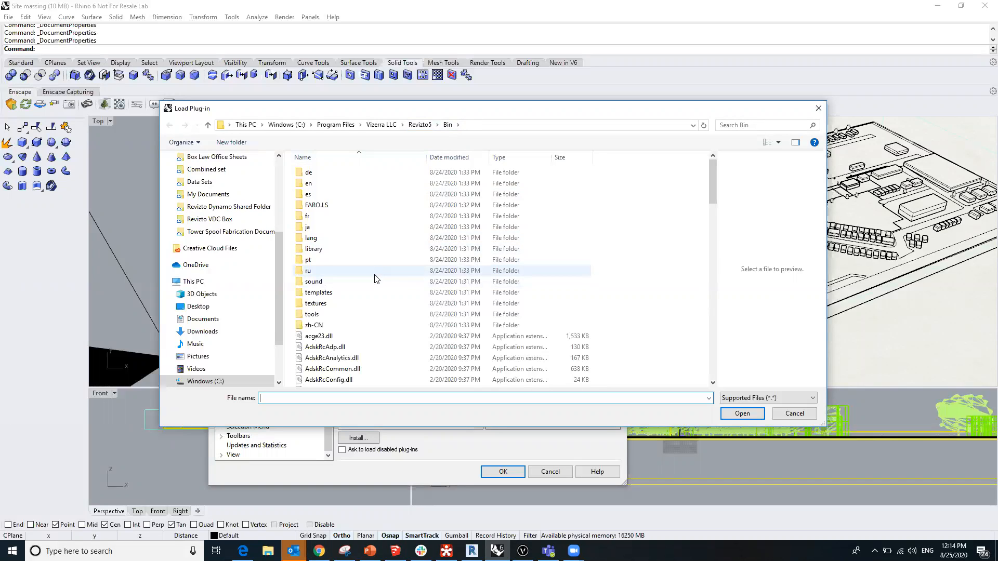
scroll(372, 282, "down", 5)
scroll(372, 282, "down", 20)
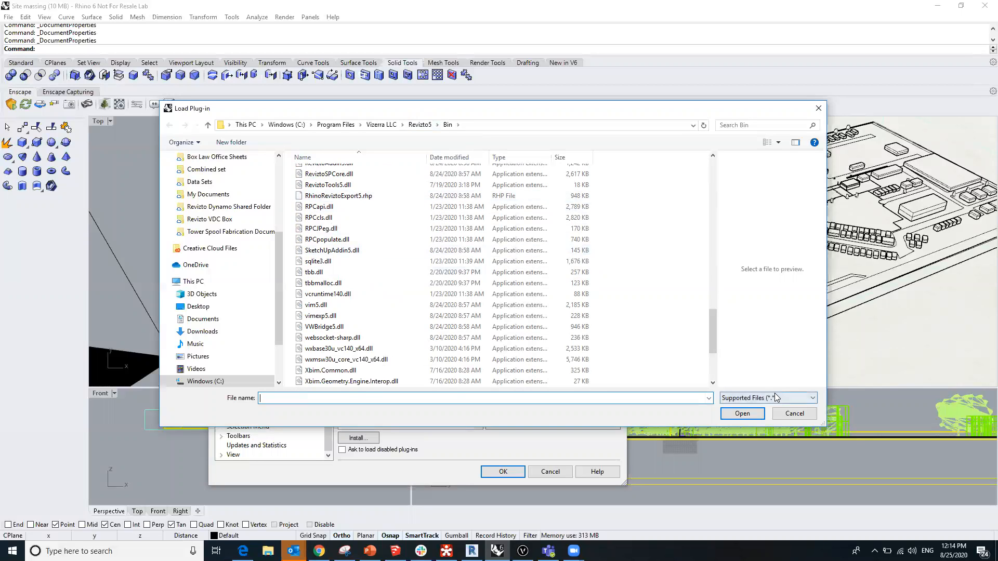
left_click(794, 413)
left_click(549, 472)
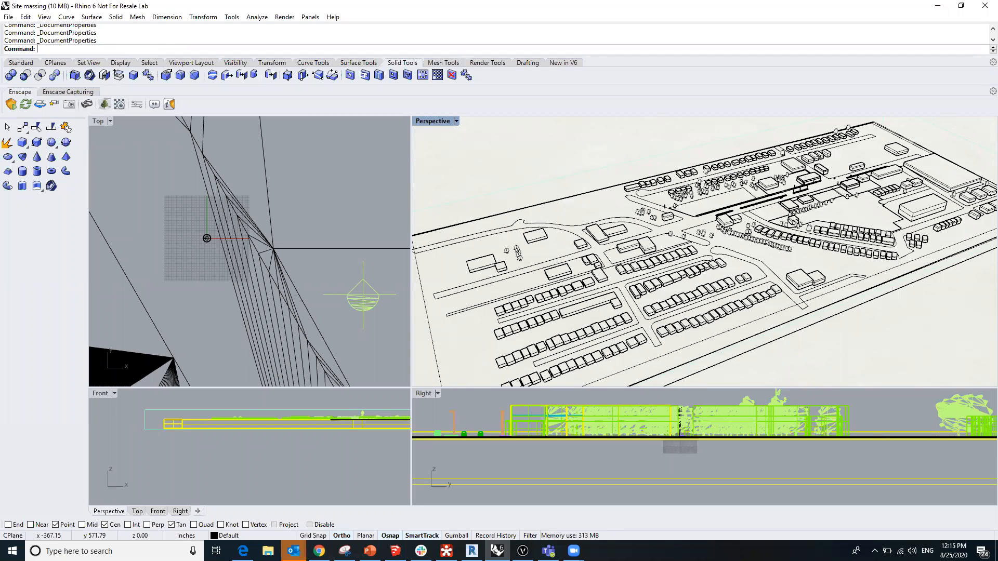
Step: Run the ReviztoExport5 command, compare the Revizto and Revizto 5 export panels, and close them
type("ReviztoExport")
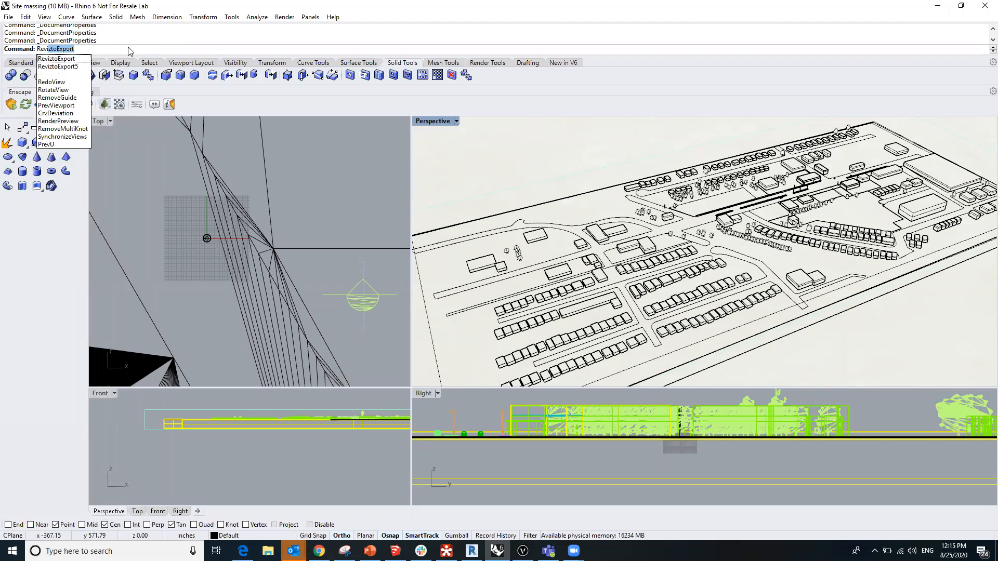
left_click(71, 67)
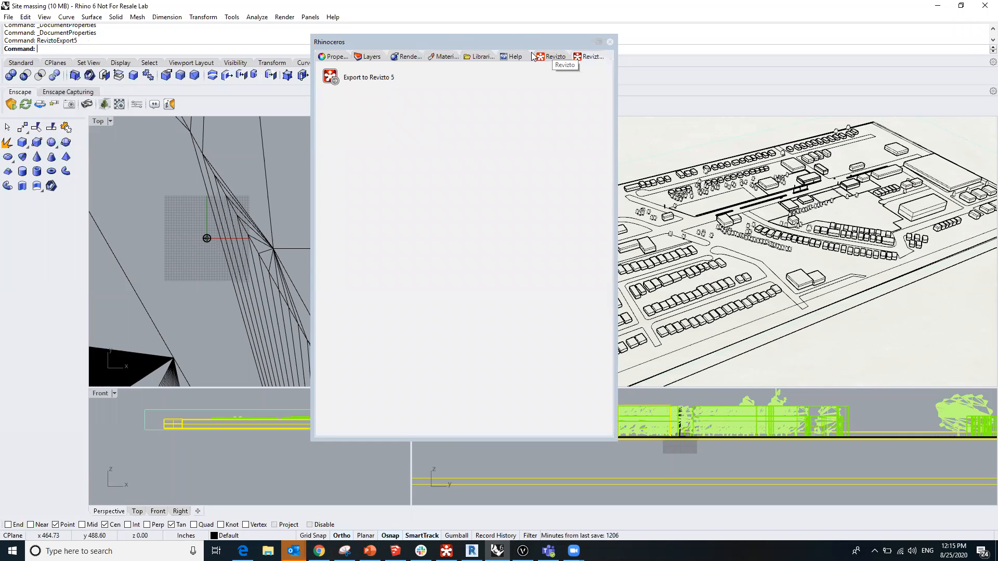
left_click(550, 60)
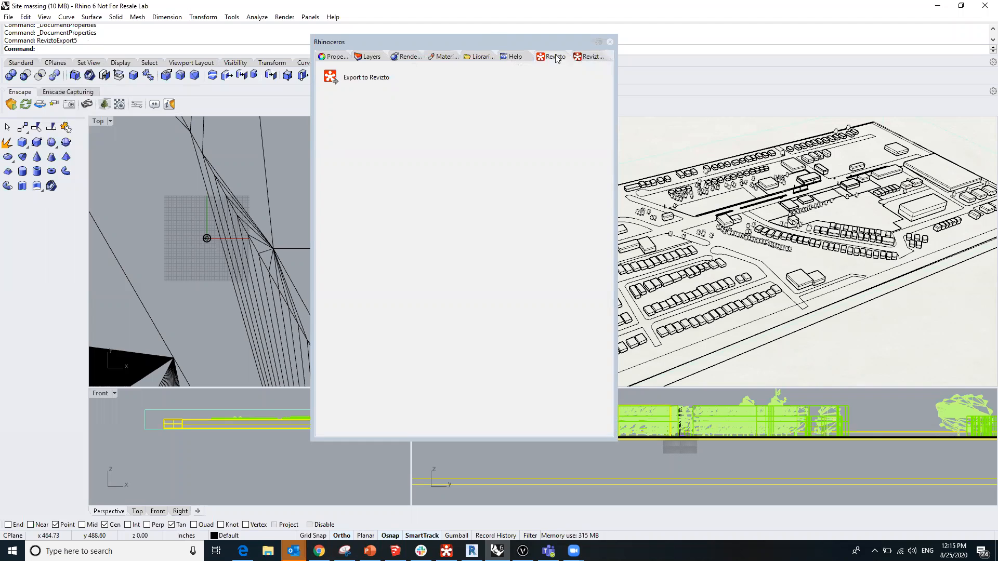
left_click(578, 60)
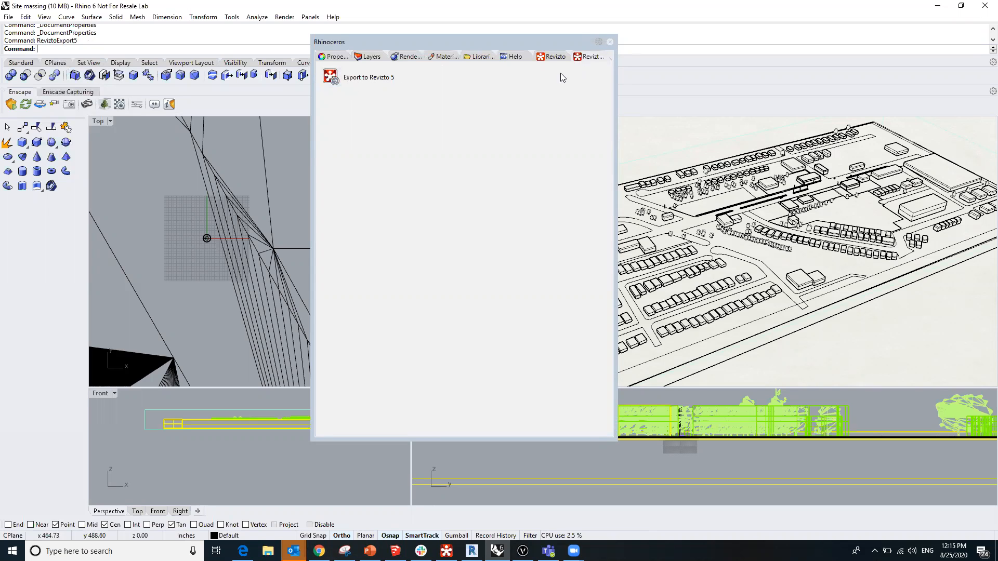
left_click(610, 42)
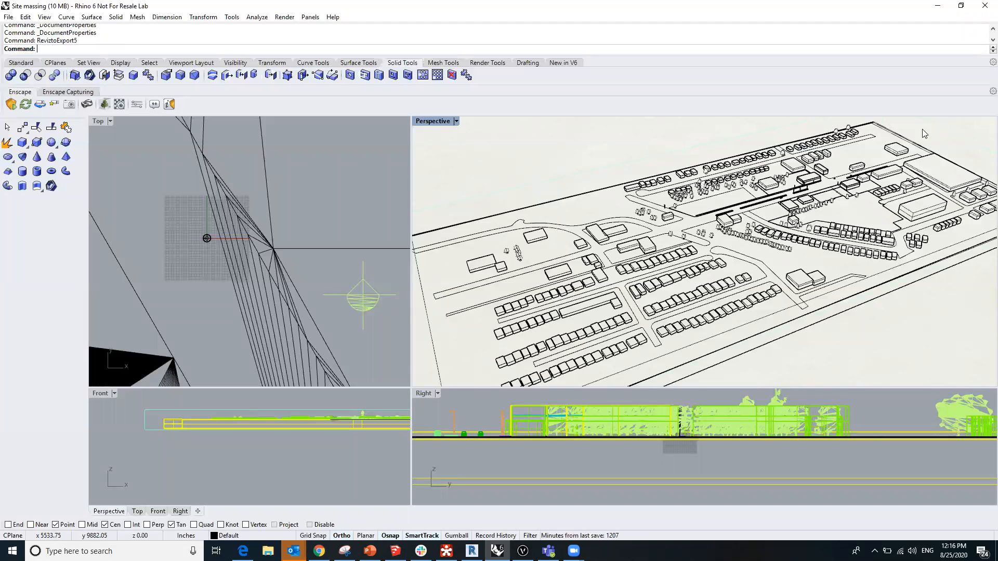
Step: Inspect the origin marker cone near the road in the Perspective view and at the origin in the Top view
scroll(611, 231, "up", 10)
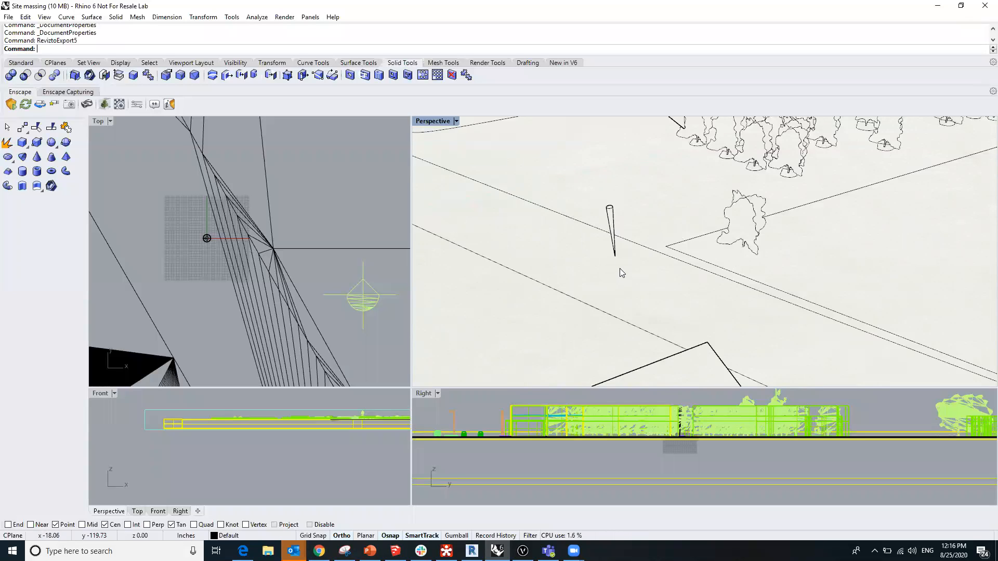
scroll(622, 274, "down", 3)
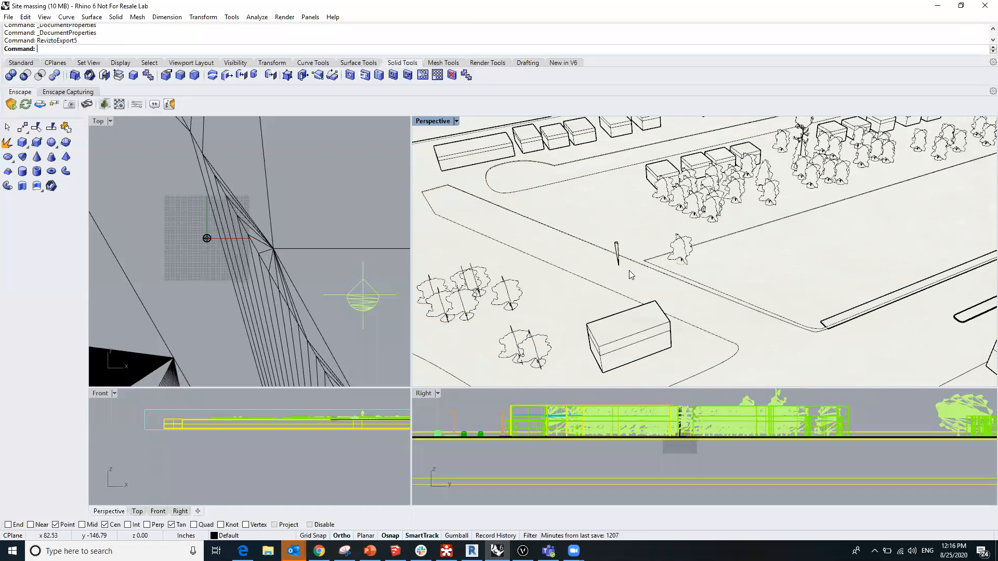
scroll(630, 274, "down", 5)
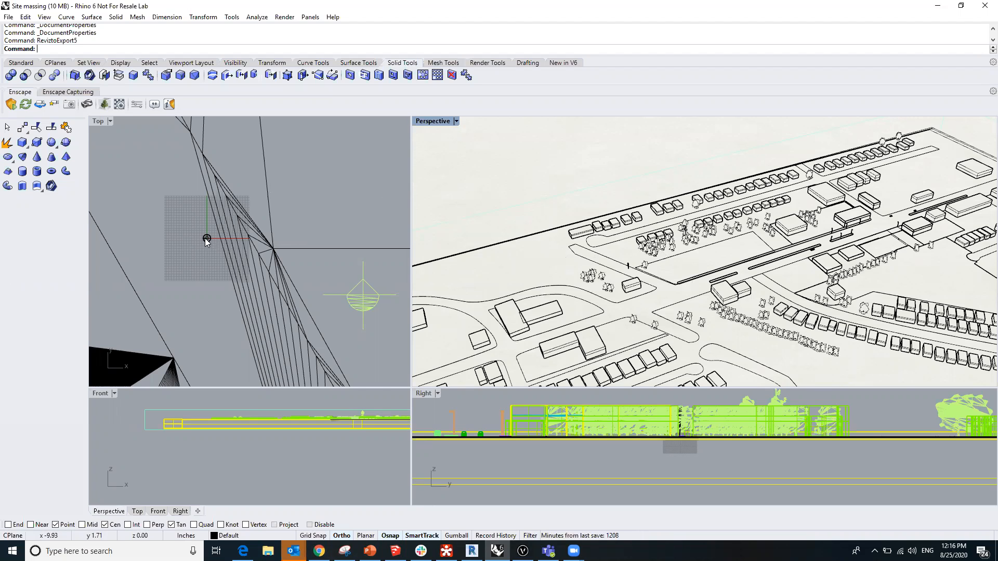
scroll(206, 240, "up", 3)
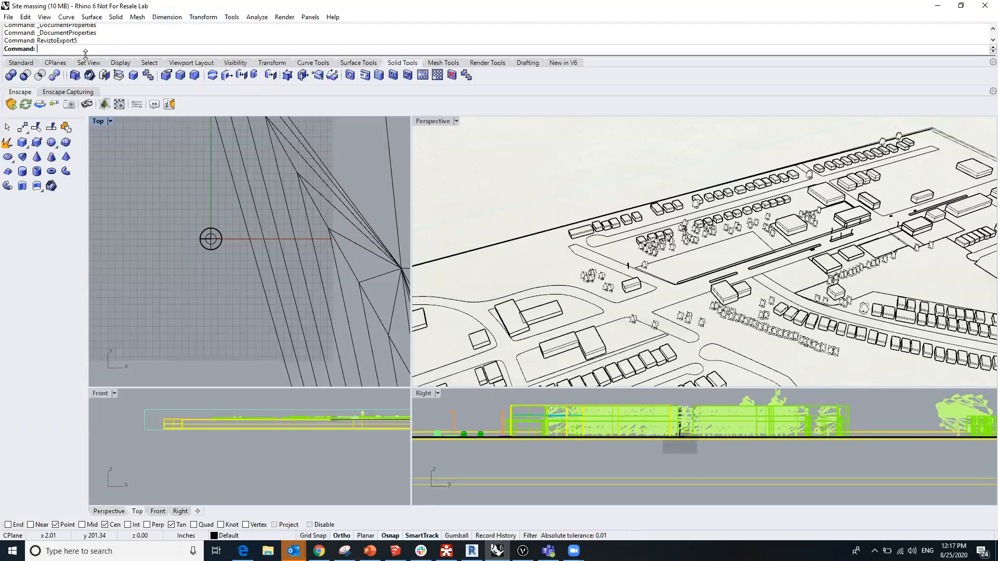
Step: Open the Export to Revizto 5 options with ReviztoExport5, review the views available for the 3D model, and cancel the export
type("ReviztoExport5")
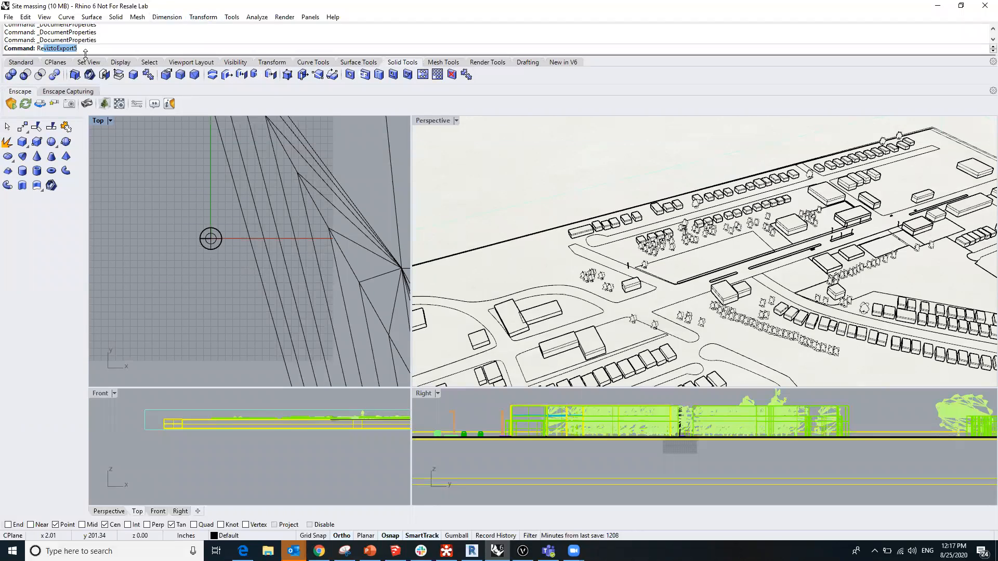
key("Return")
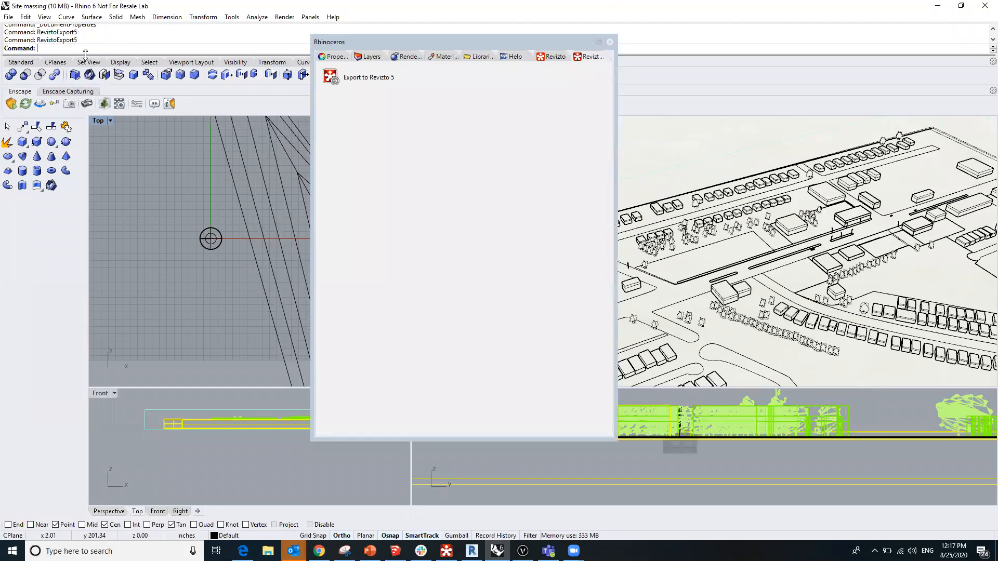
left_click(331, 78)
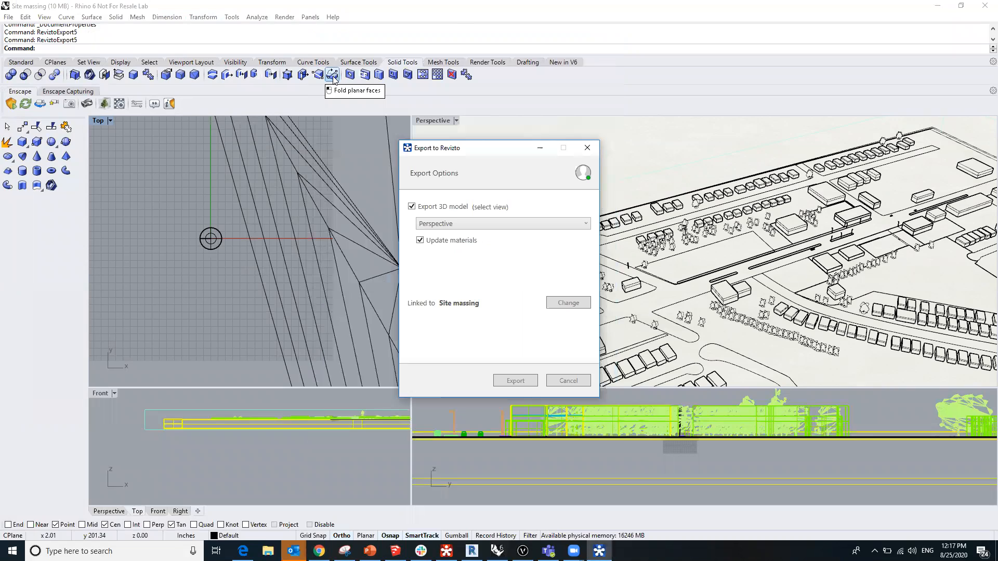
left_click(491, 225)
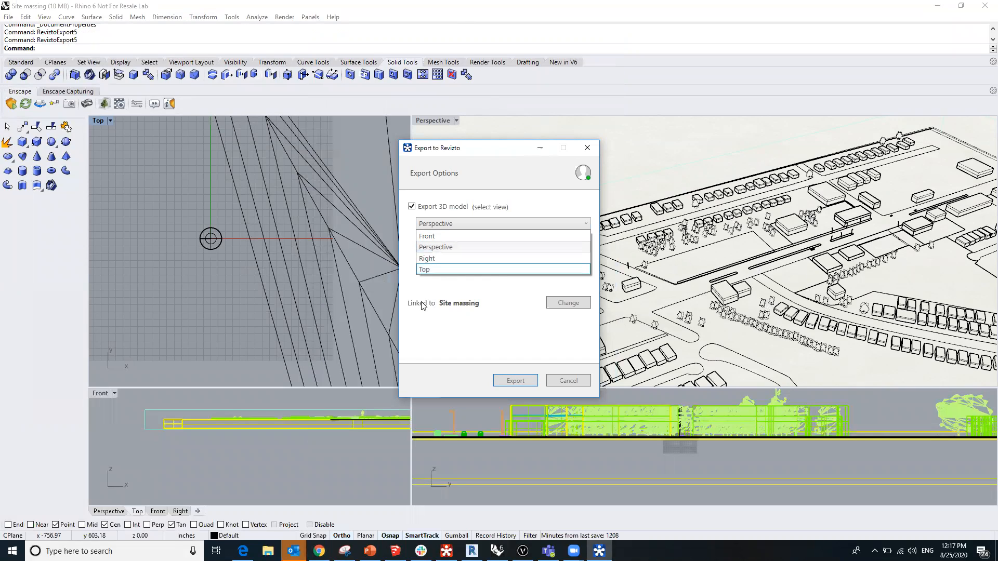
left_click(577, 379)
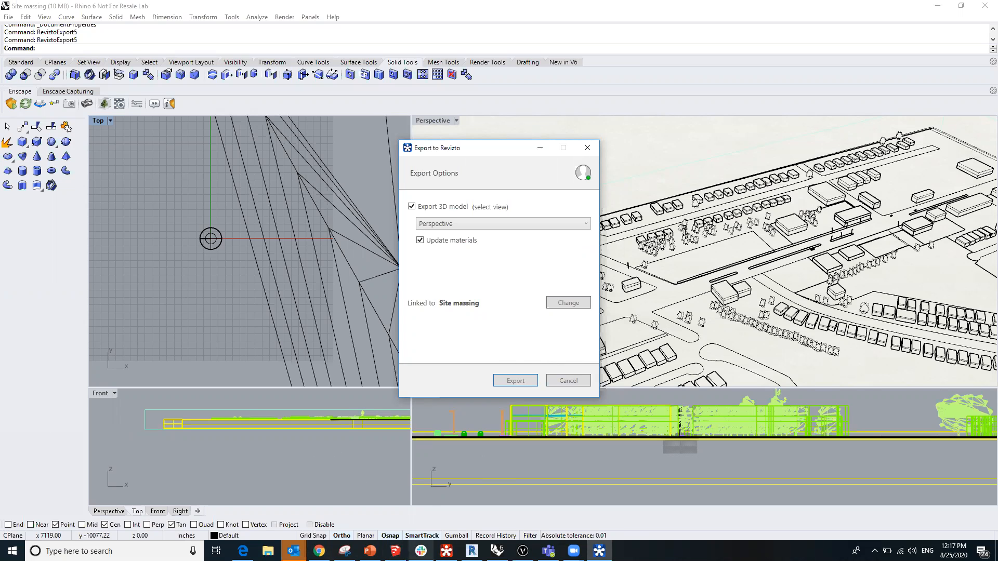
left_click(566, 379)
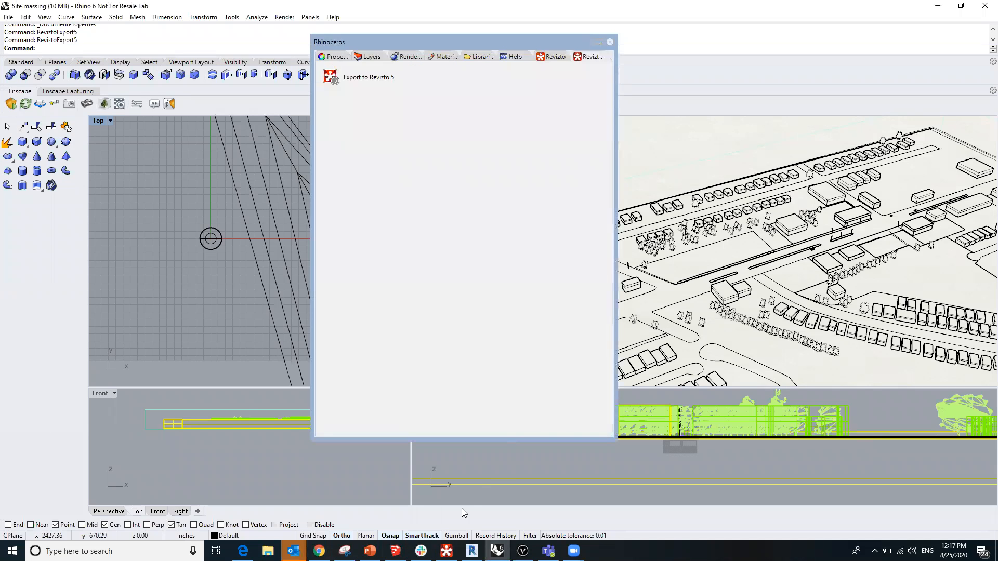
left_click(609, 42)
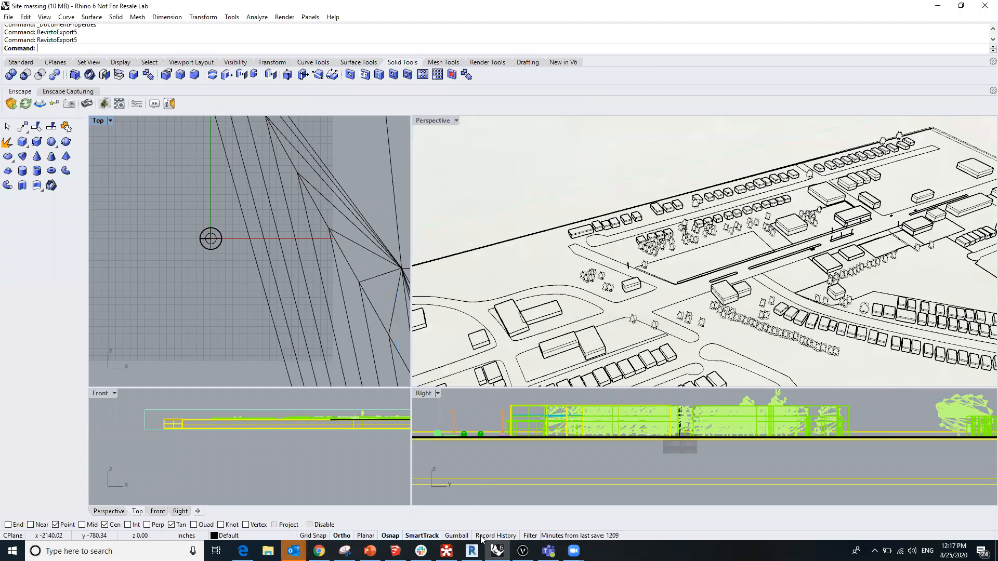
Step: Switch to Revizto, close the object tree and inspect the blue marker cone in the Site massing 3D model
left_click(446, 551)
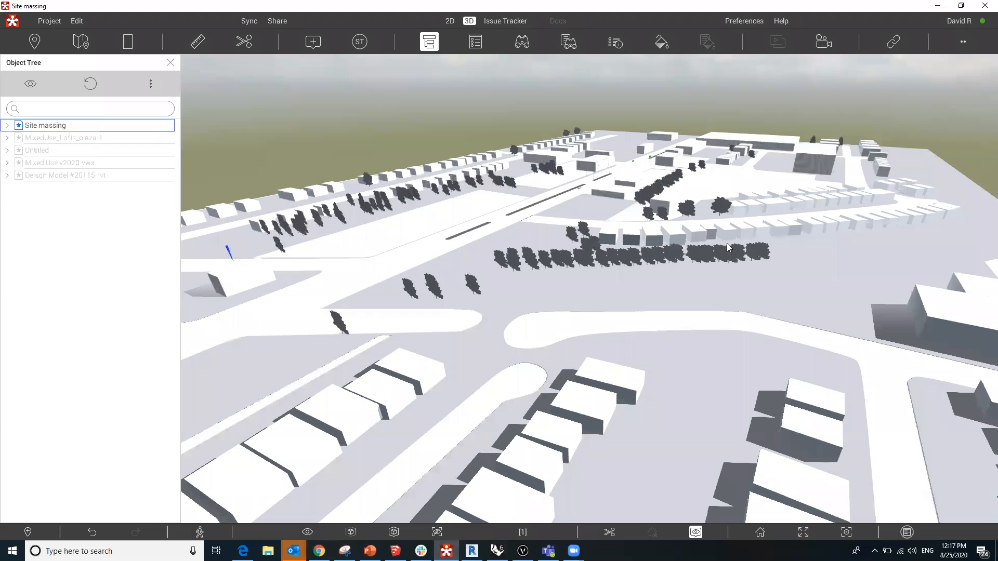
scroll(583, 219, "down", 3)
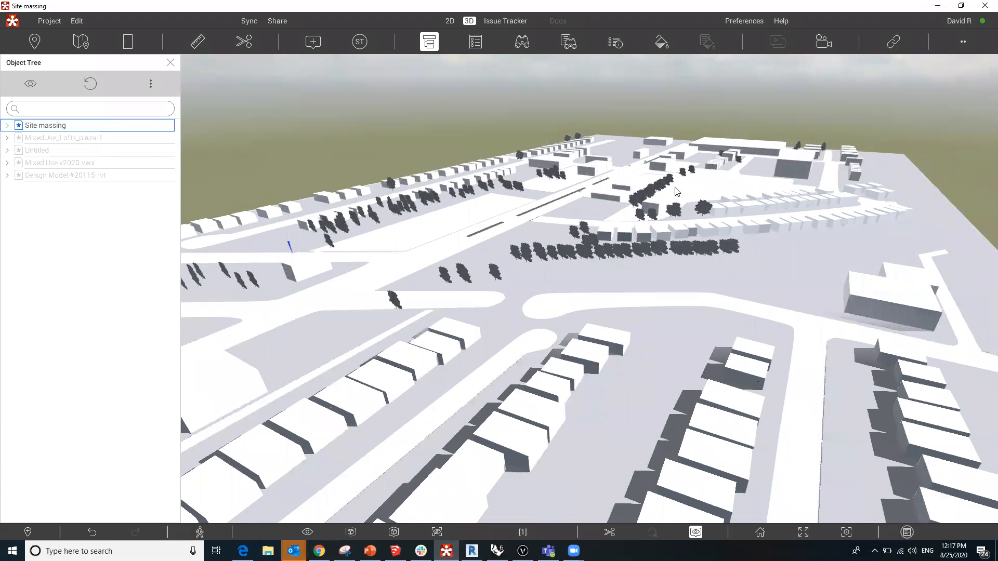
left_click(170, 62)
scroll(380, 197, "up", 5)
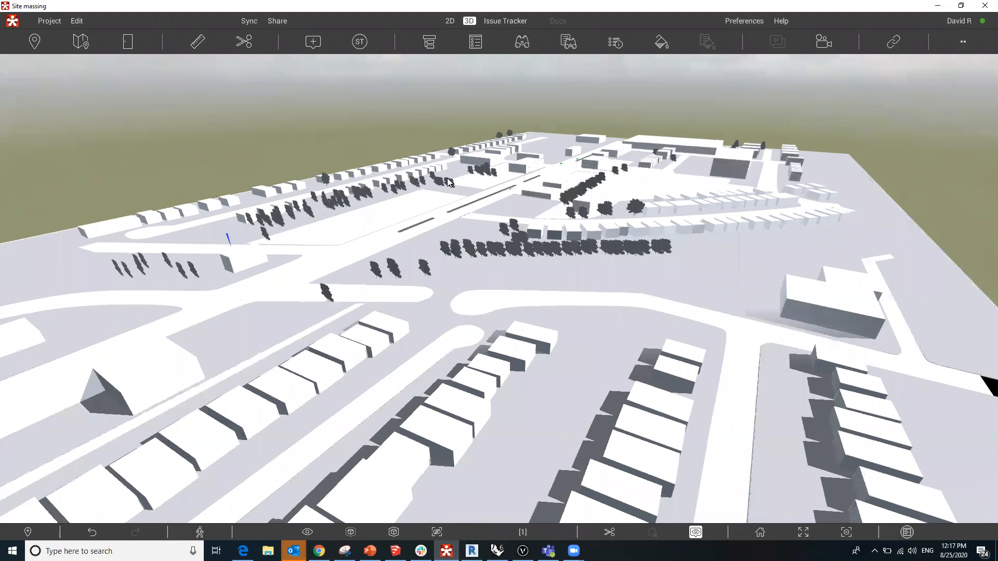
scroll(380, 198, "up", 5)
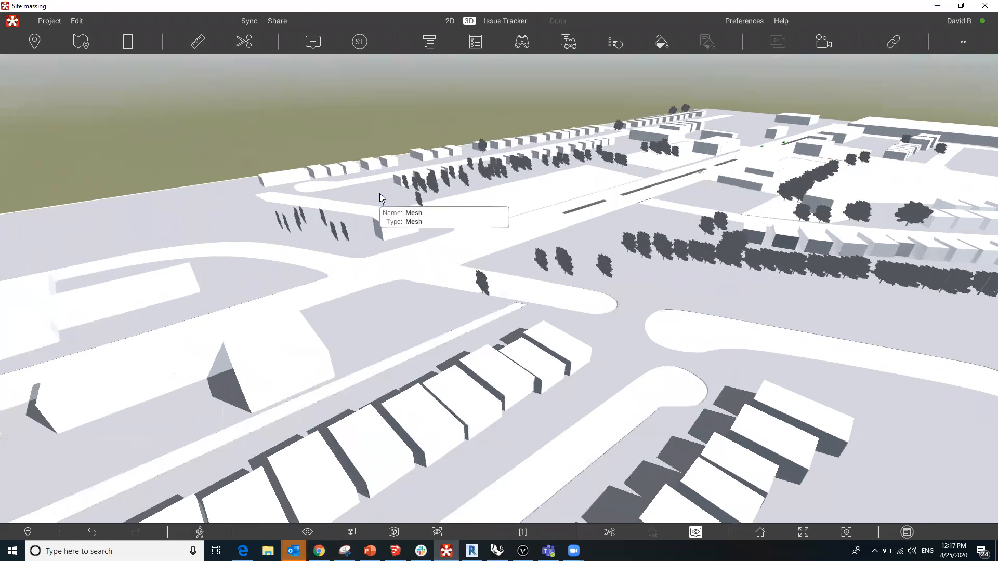
scroll(382, 192, "up", 5)
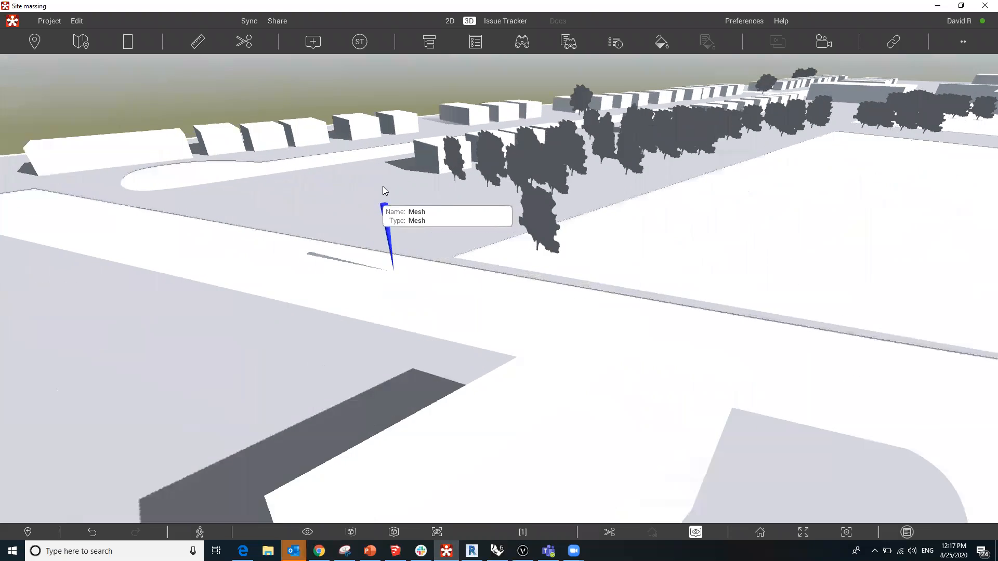
scroll(383, 191, "up", 1)
middle_click_drag(412, 295, 292, 253)
left_click_drag(292, 253, 428, 140)
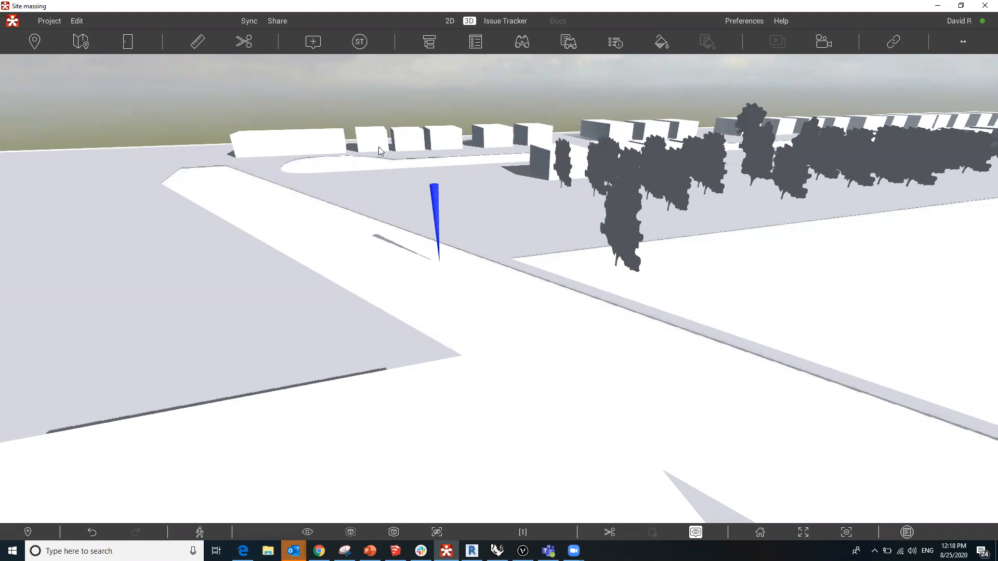
Step: Measure the elevation at the blue cone's tip with the Ruler and change the measurement to the axis-based mode
left_click(199, 41)
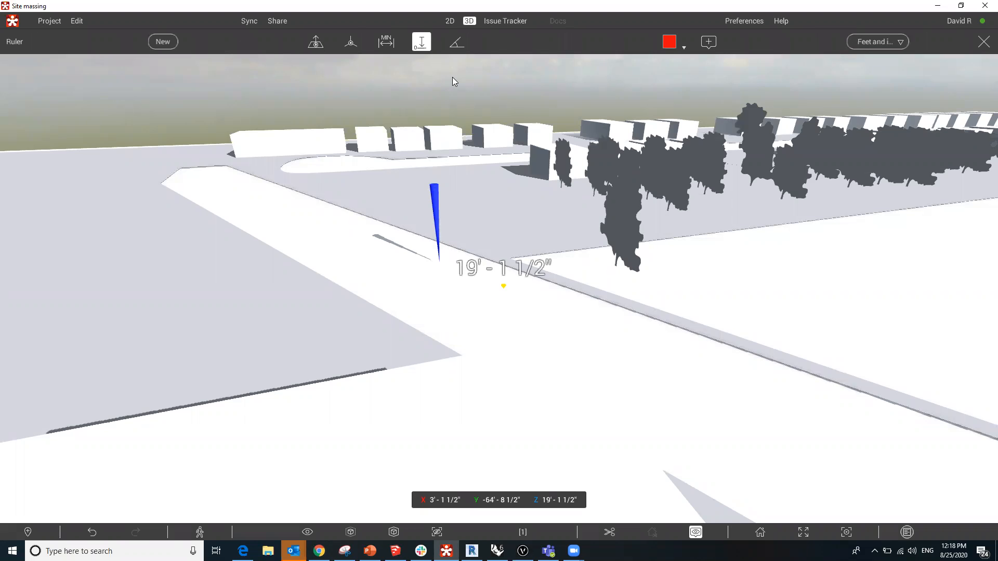
scroll(483, 291, "up", 5)
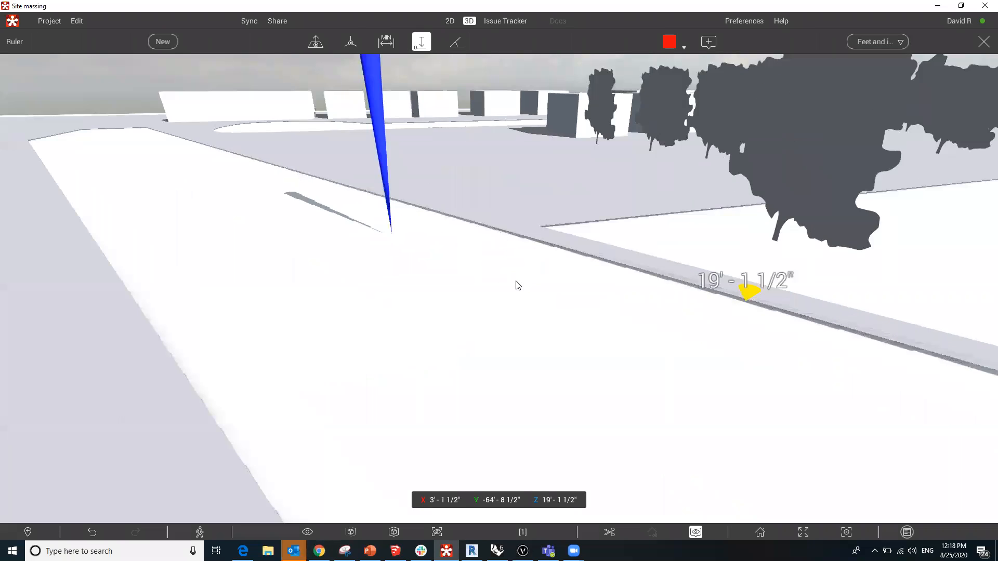
scroll(496, 280, "down", 3)
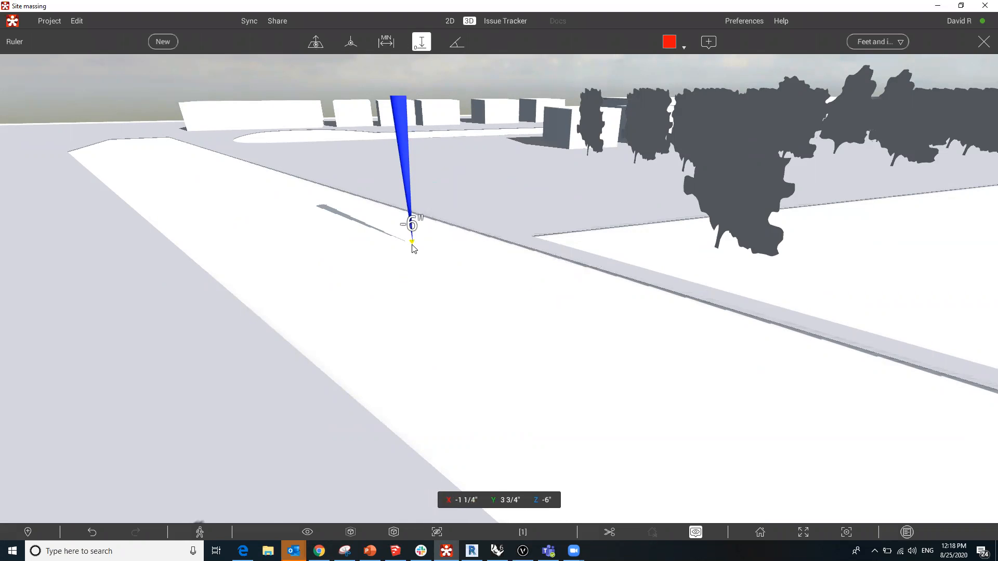
scroll(414, 245, "up", 5)
scroll(415, 237, "up", 1)
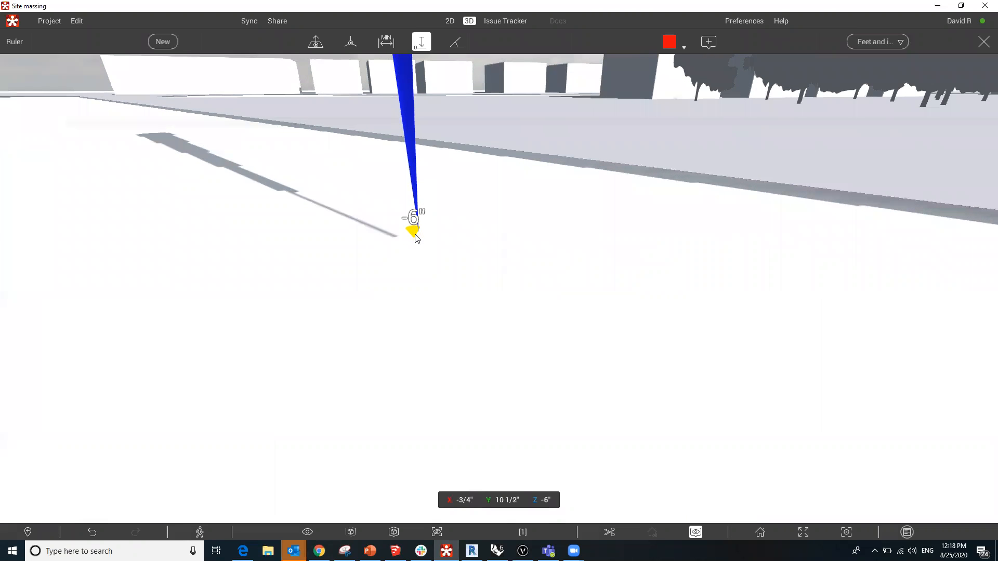
left_click(420, 234)
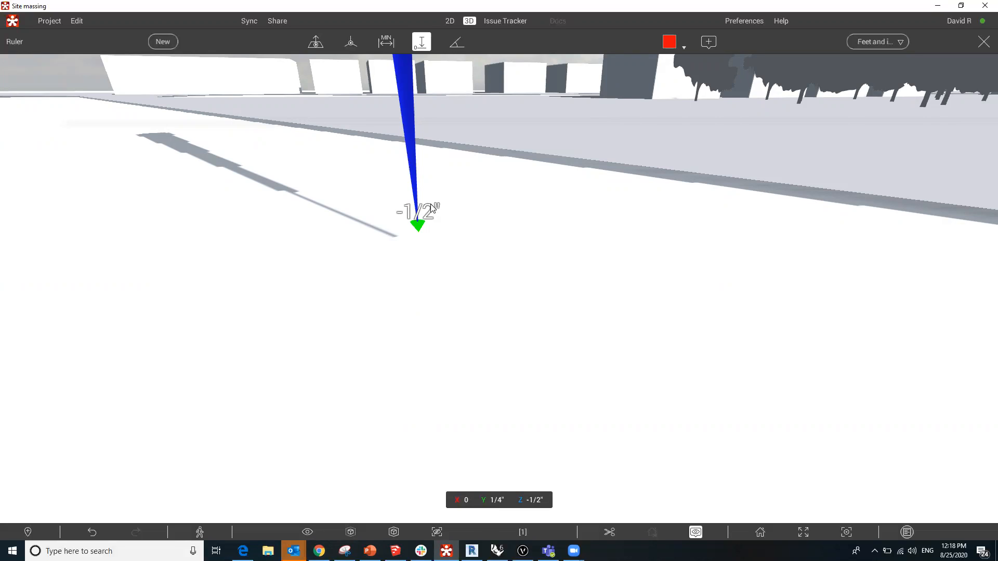
scroll(442, 202, "up", 2)
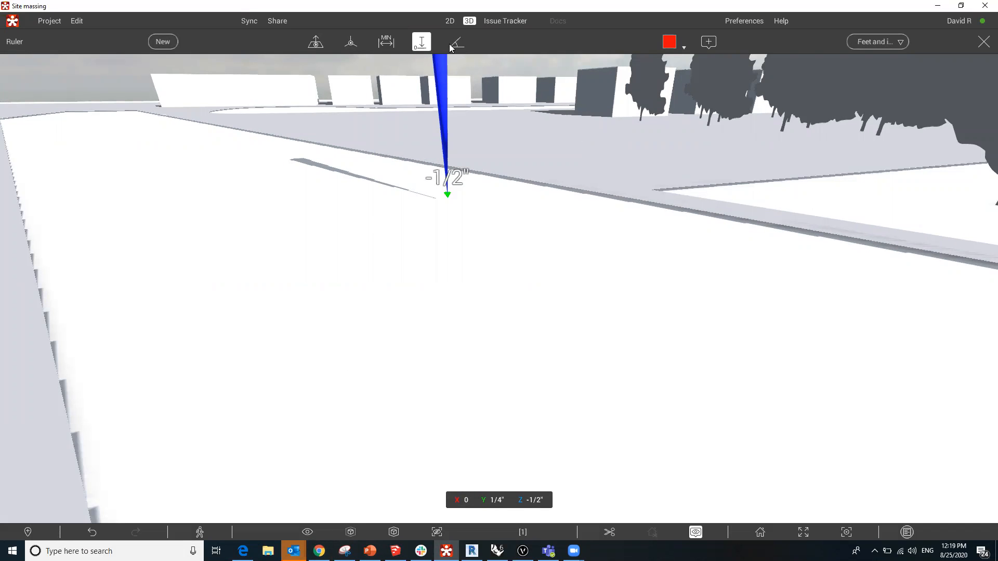
left_click(350, 43)
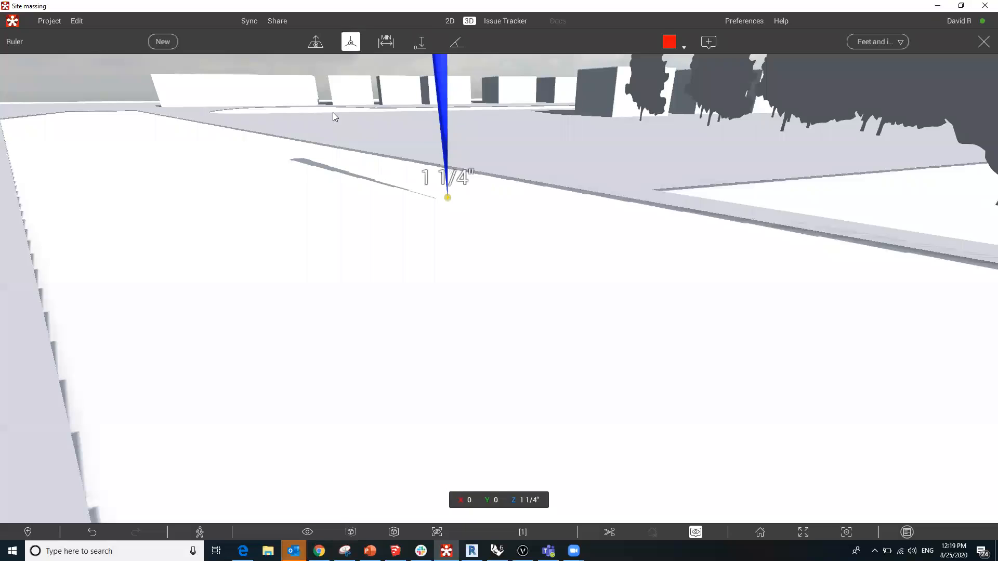
Step: Start a new axis-based Ruler measurement between the blue cone's tip and a point on the white road surface nearby
scroll(310, 250, "up", 1)
scroll(310, 250, "down", 2)
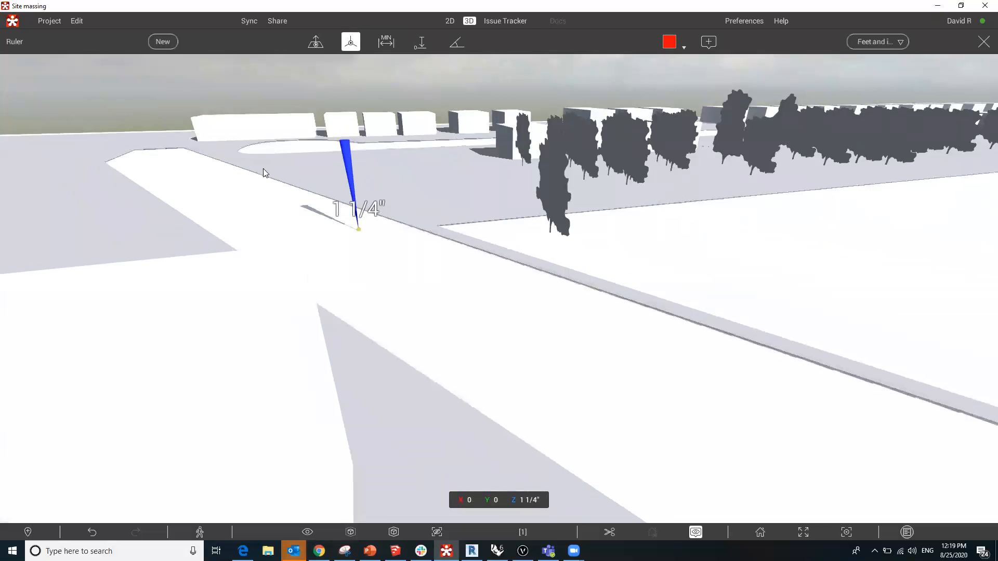
left_click(167, 44)
left_click(505, 288)
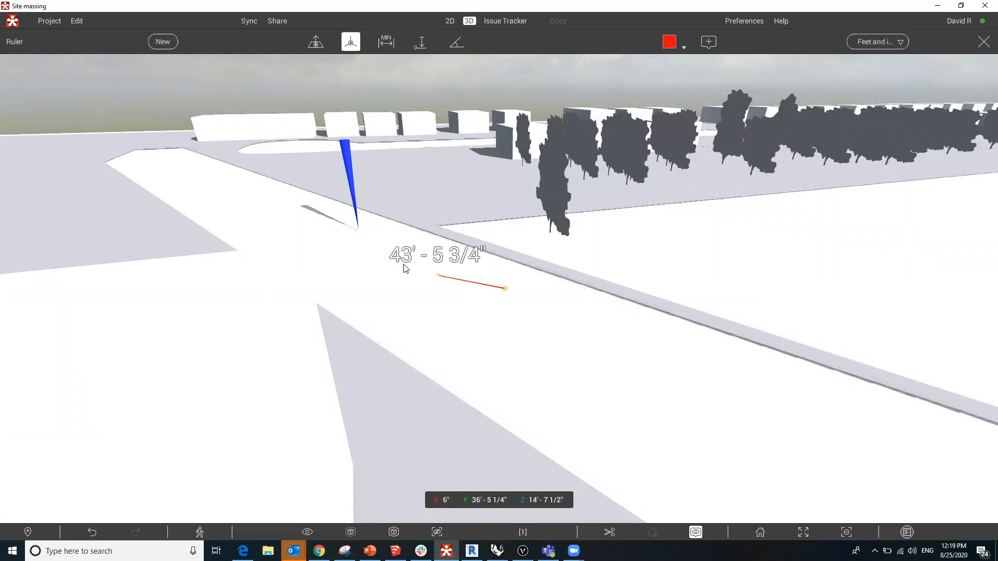
left_click(358, 226)
mouse_move(505, 289)
left_mouse_down()
mouse_move(870, 183)
mouse_move(856, 322)
mouse_move(878, 316)
mouse_move(892, 239)
mouse_move(606, 345)
mouse_move(383, 302)
mouse_move(450, 318)
left_mouse_up()
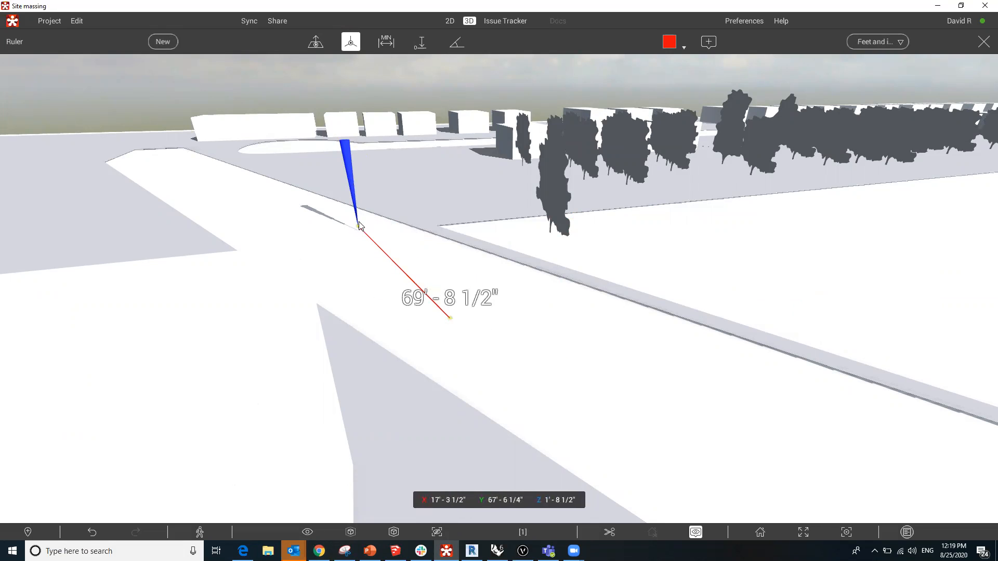
Step: Close the Ruler and clear the selection of the blue marker cone
left_click(983, 43)
left_click_drag(338, 232, 376, 137)
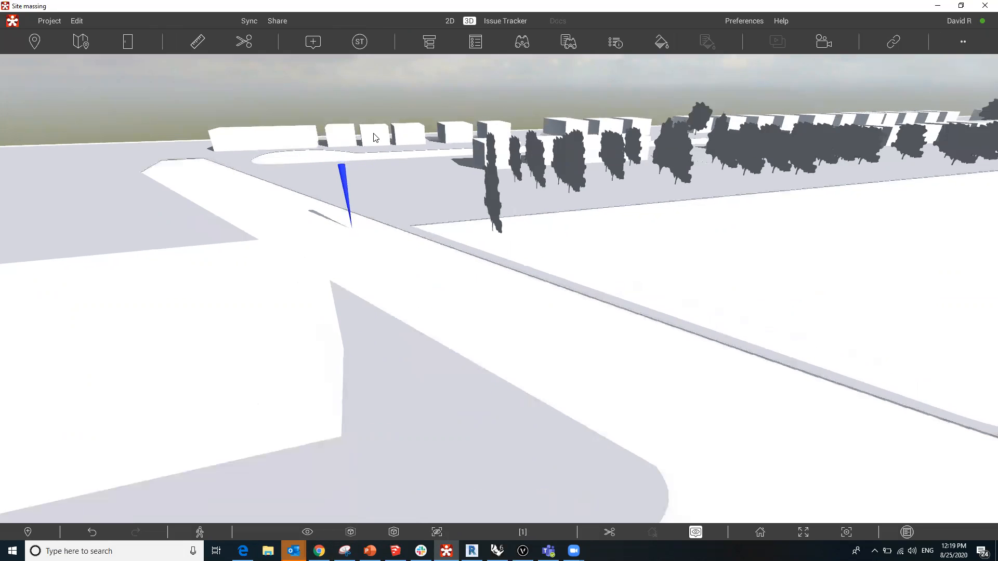
left_click(391, 112)
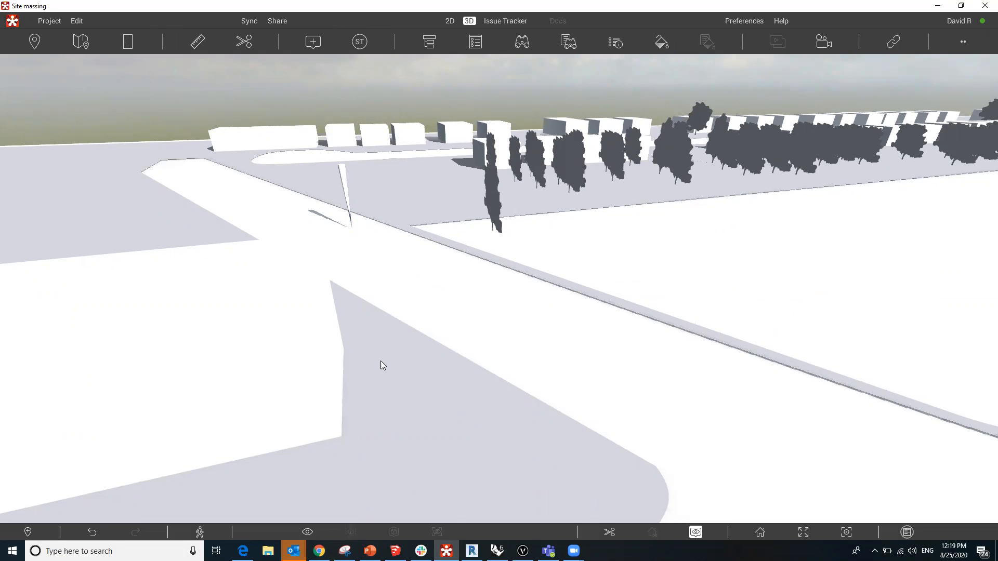
Step: Switch to Revit, bring the whole design model into the 3D view and leave the active shared-coordinates report command
left_click(472, 550)
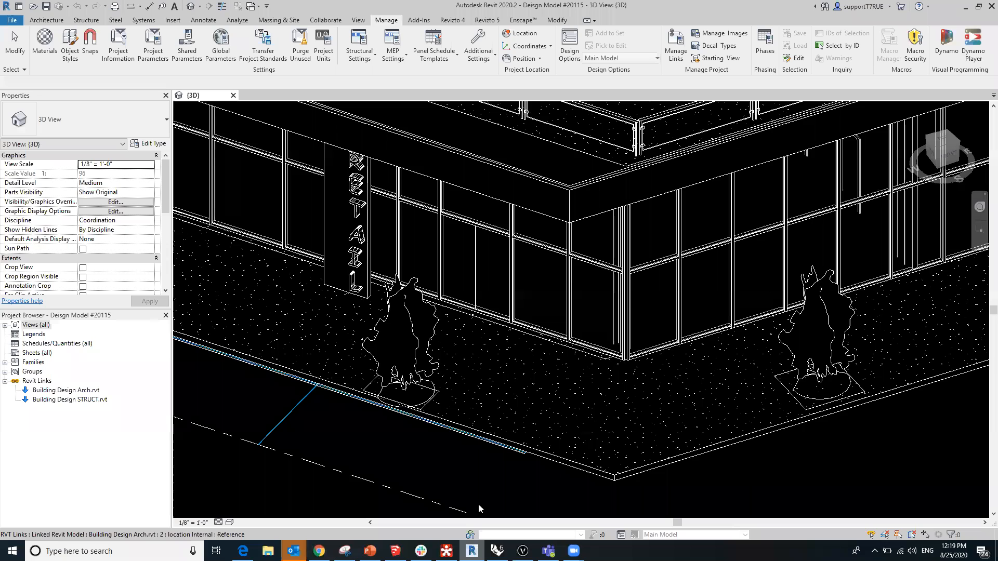
scroll(615, 450, "down", 6)
scroll(614, 450, "down", 4)
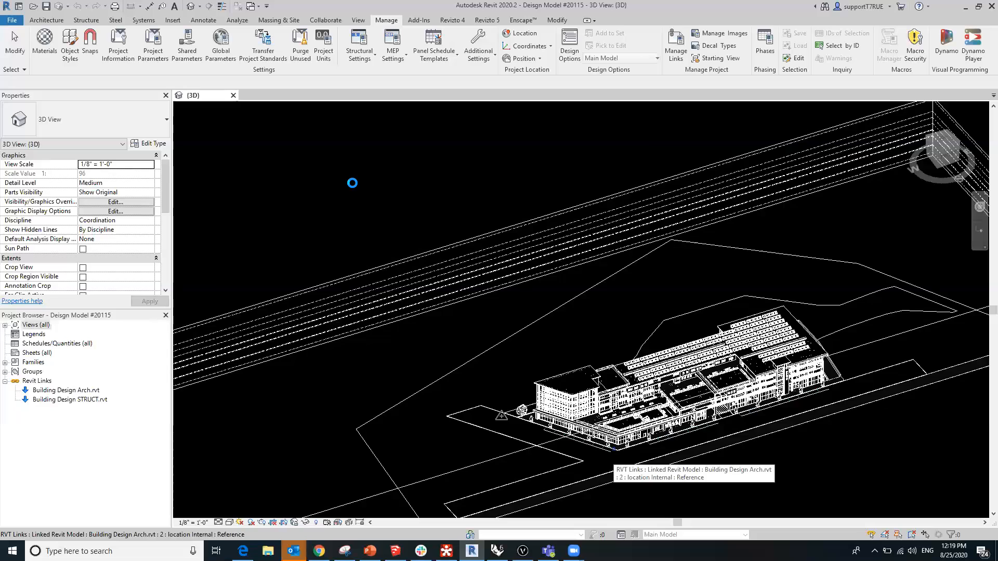
scroll(356, 189, "down", 3)
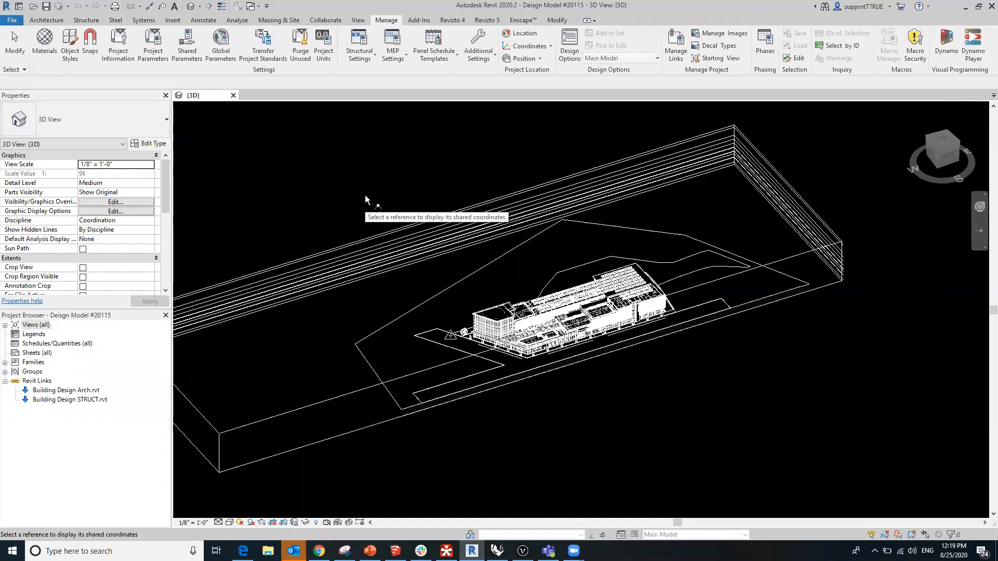
key("Escape")
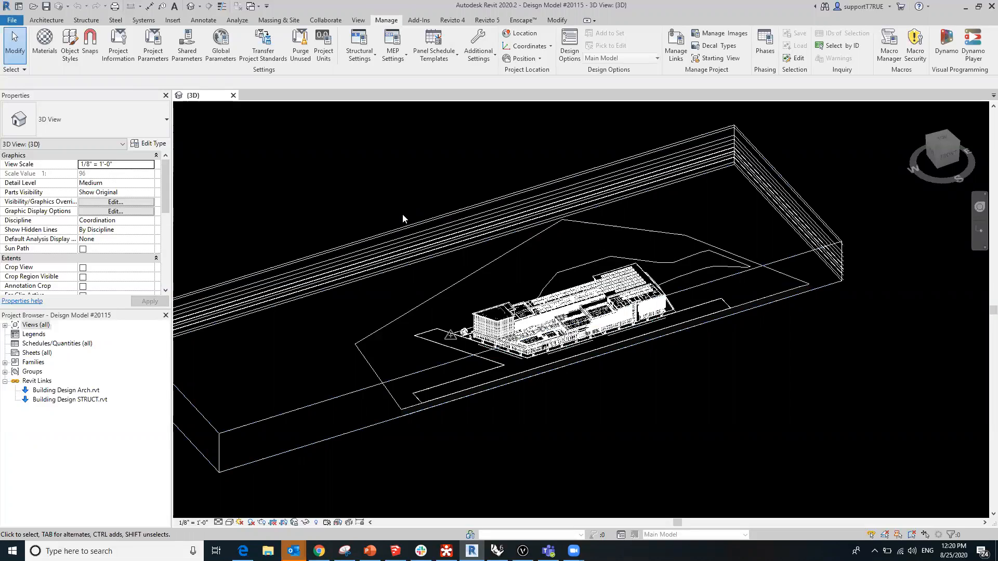
Step: Open the Export to Revizto options, review the Positioning choices with By Shared Coordinates selected, and cancel the export
left_click(487, 20)
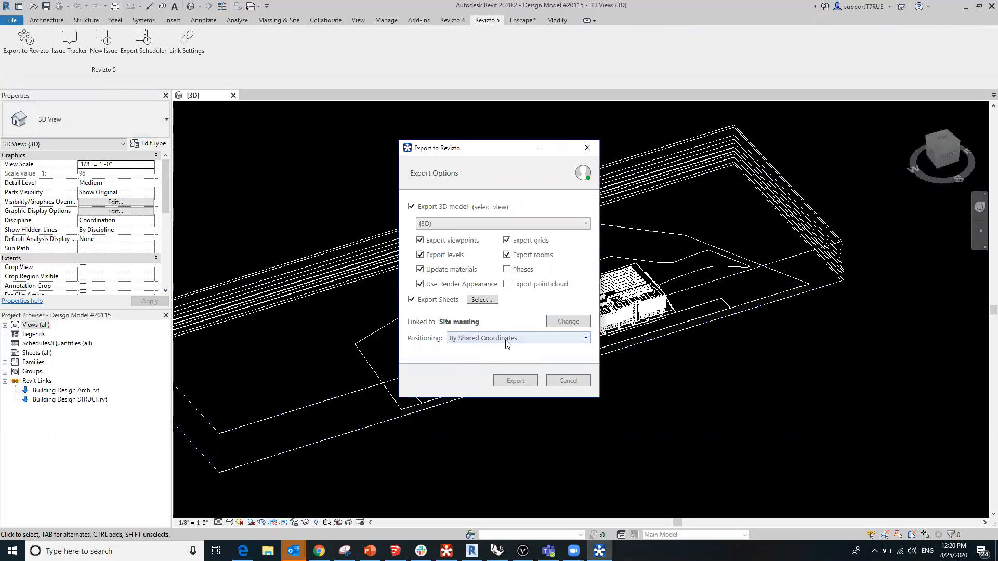
left_click(506, 338)
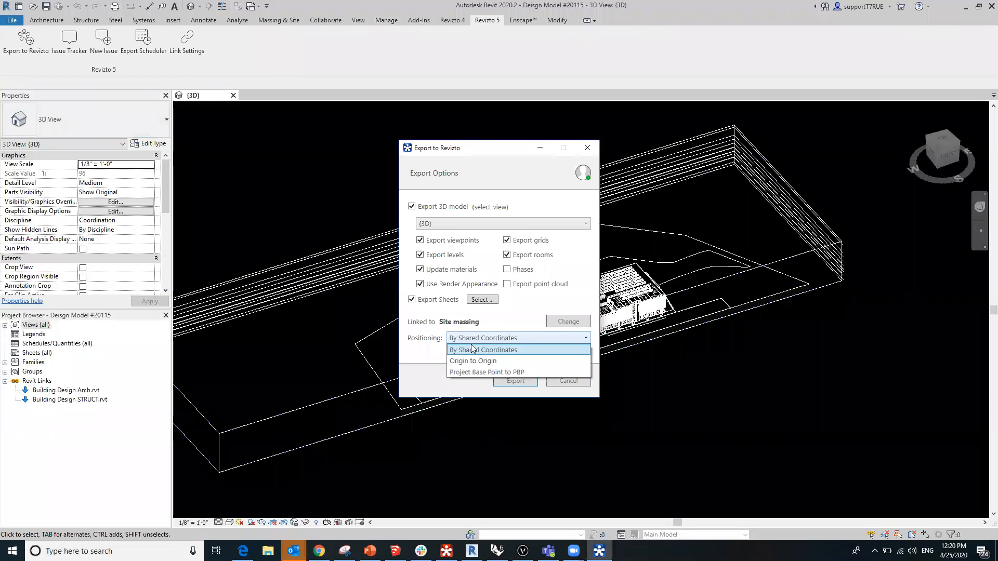
left_click(498, 344)
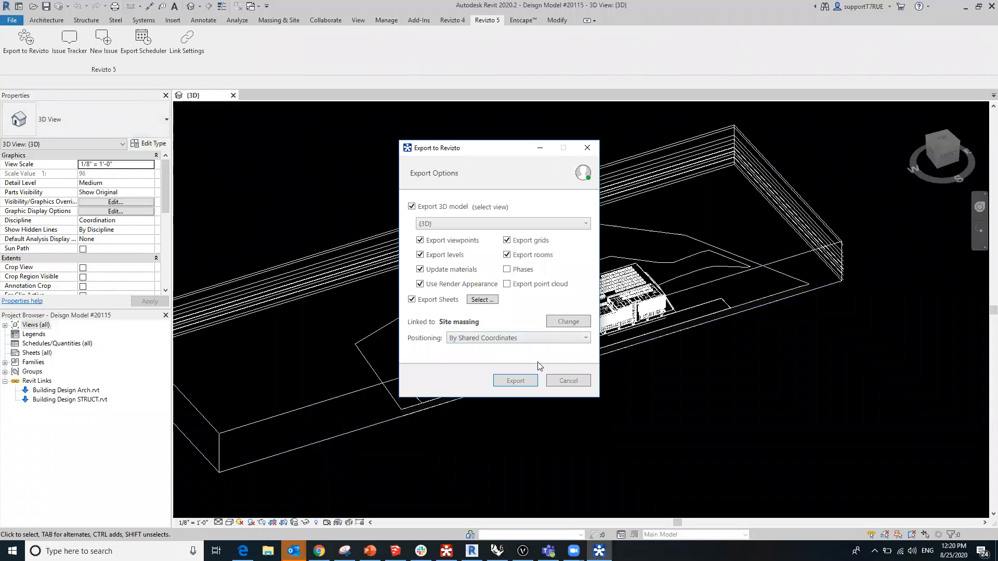
left_click(565, 381)
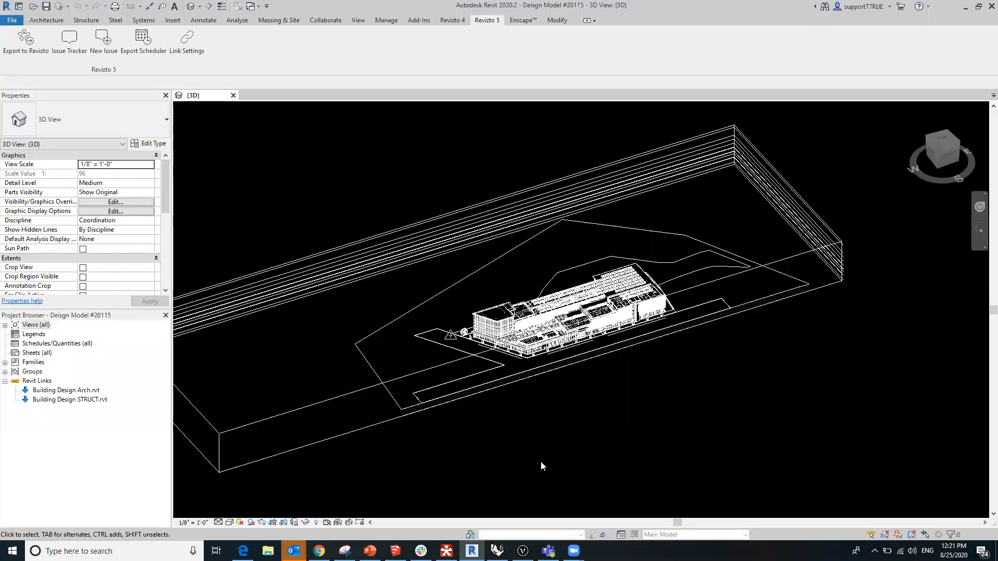
Step: Switch to Revizto, unhide Deisgn Model #20115.rvt in the object tree and clear its selection
left_click(446, 551)
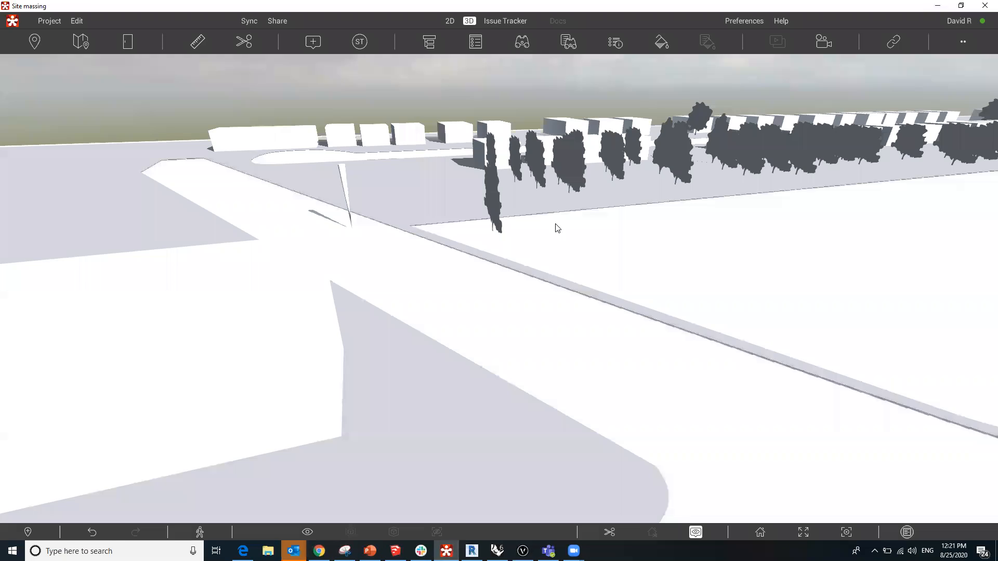
middle_click_drag(421, 252, 426, 284)
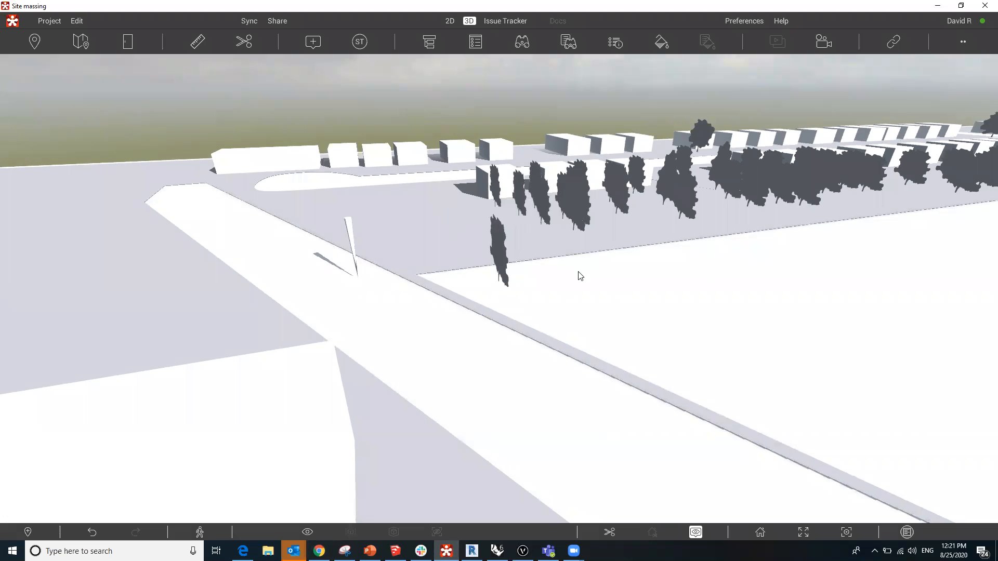
scroll(442, 230, "down", 4)
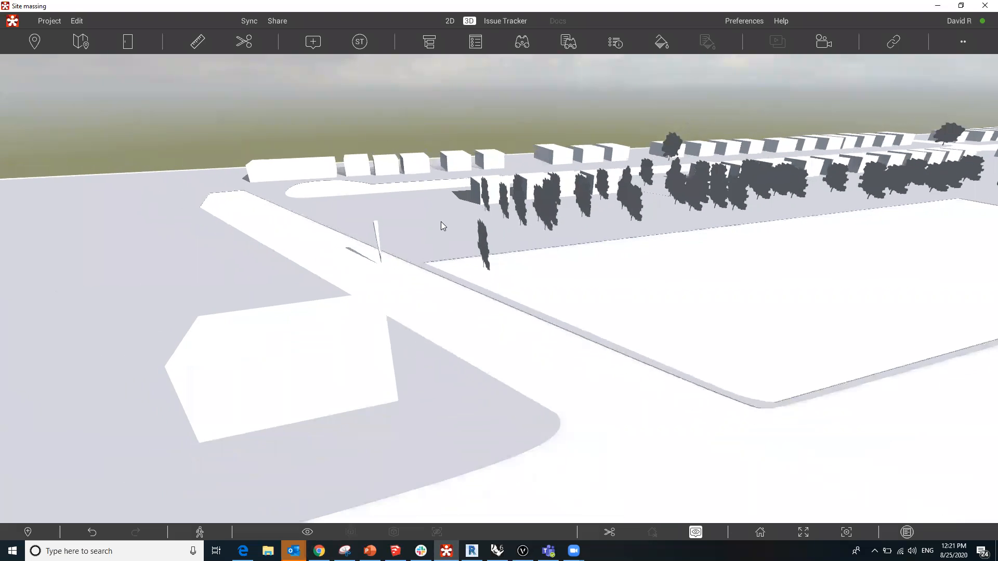
right_click_drag(442, 200, 491, 237)
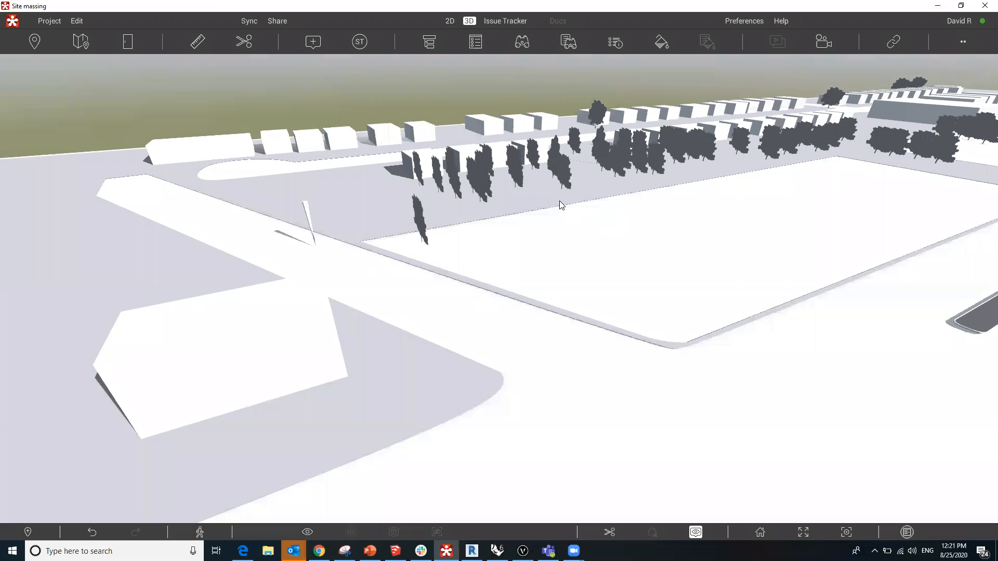
middle_click_drag(562, 204, 547, 239)
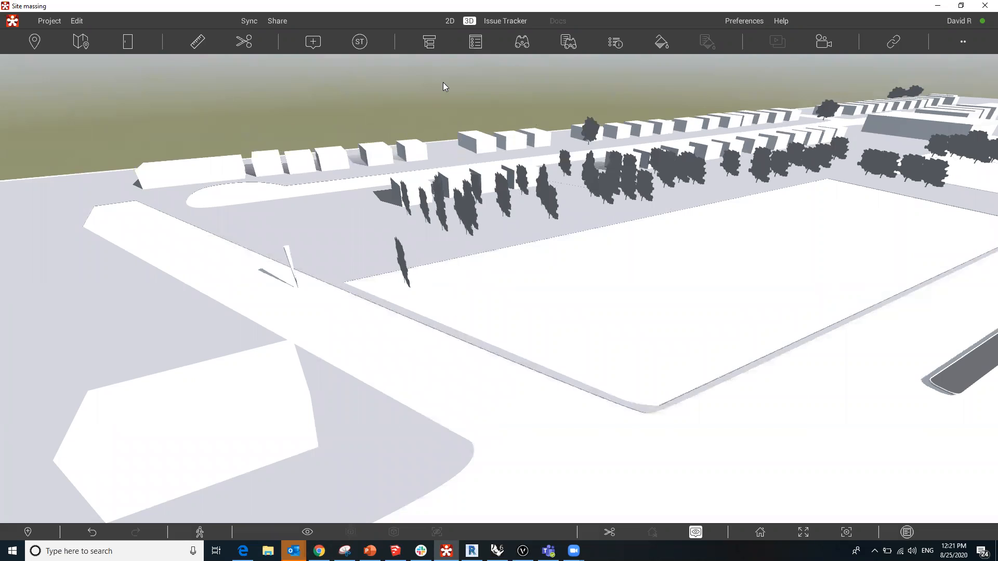
left_click(428, 43)
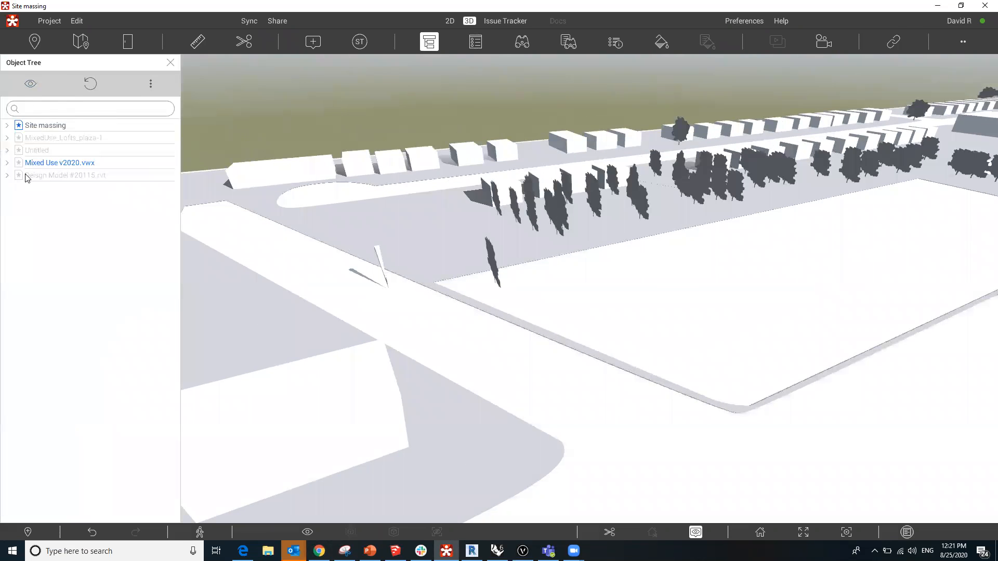
right_click(45, 178)
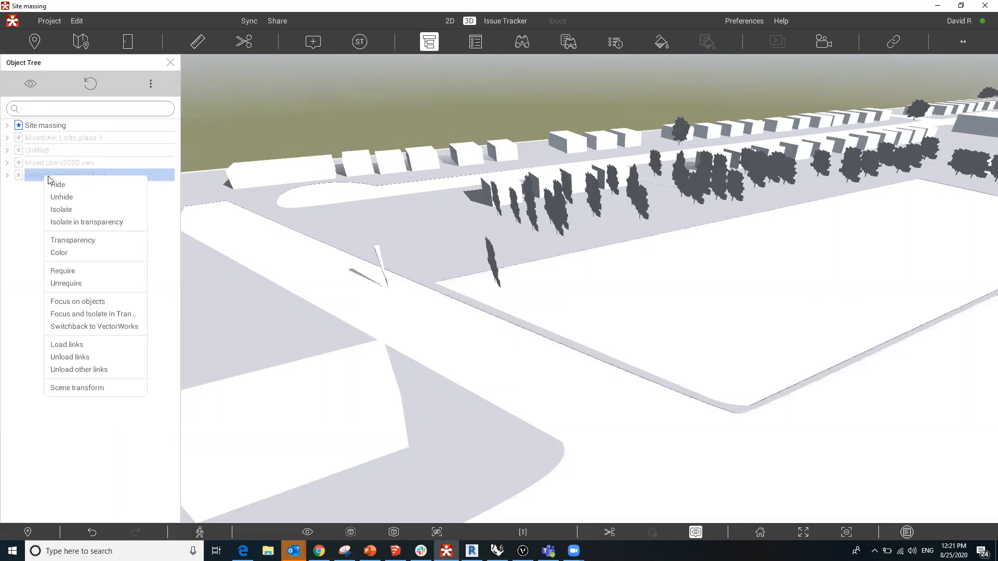
left_click(63, 197)
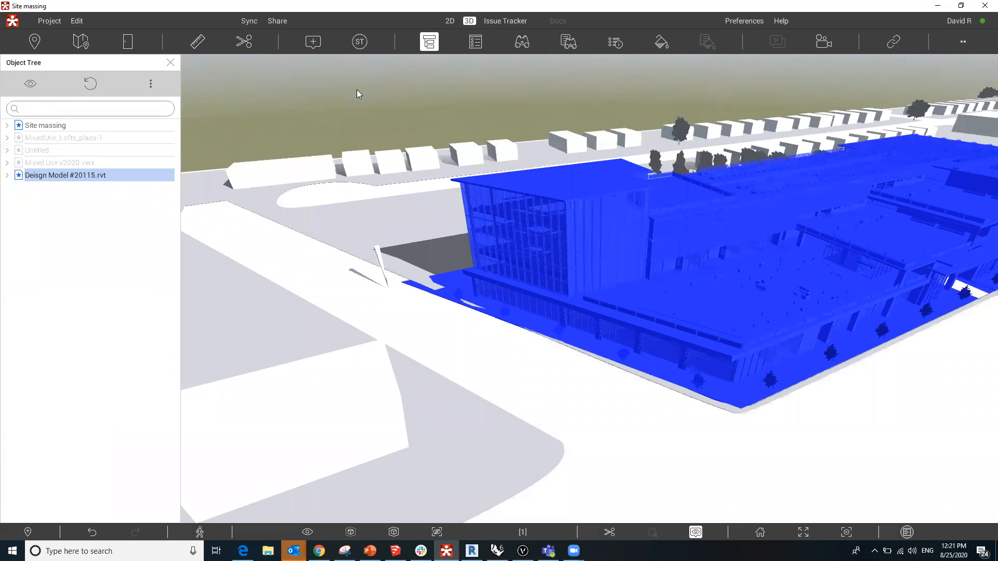
left_click(359, 93)
Step: Inspect how the building model sits on the site relative to the origin marker cone
middle_click_drag(452, 129, 442, 123)
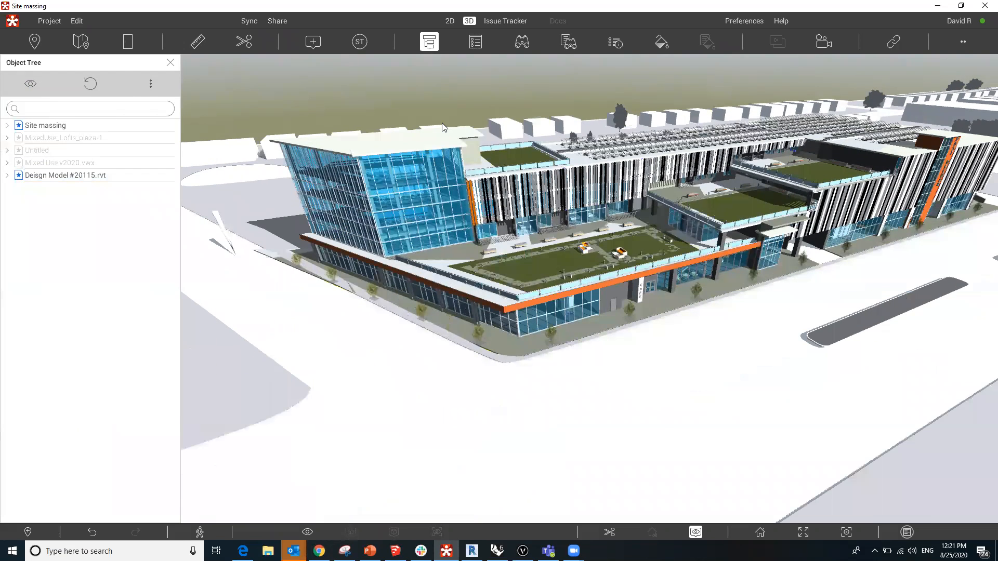
middle_click_drag(371, 222, 479, 232)
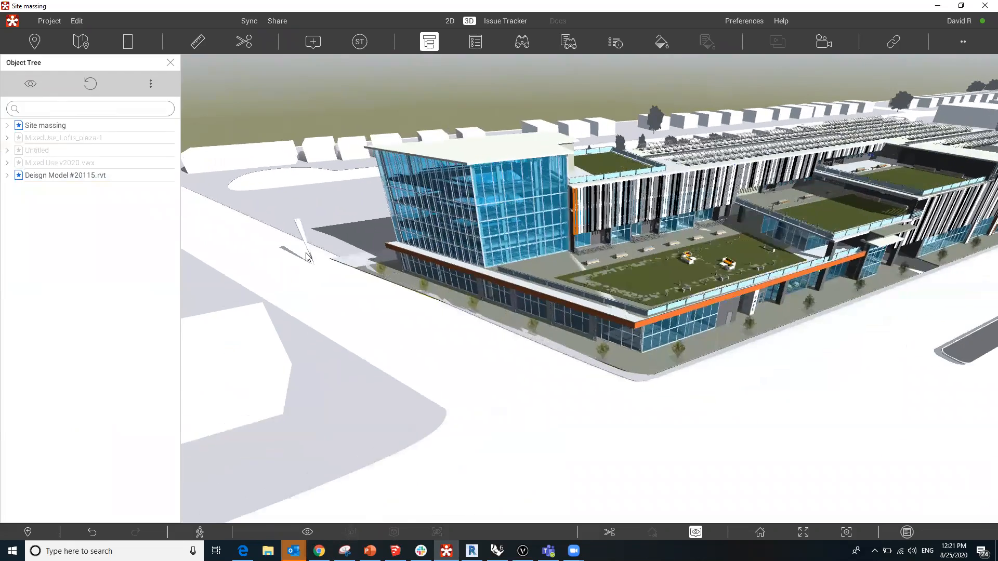
scroll(306, 252, "up", 3)
scroll(317, 268, "up", 3)
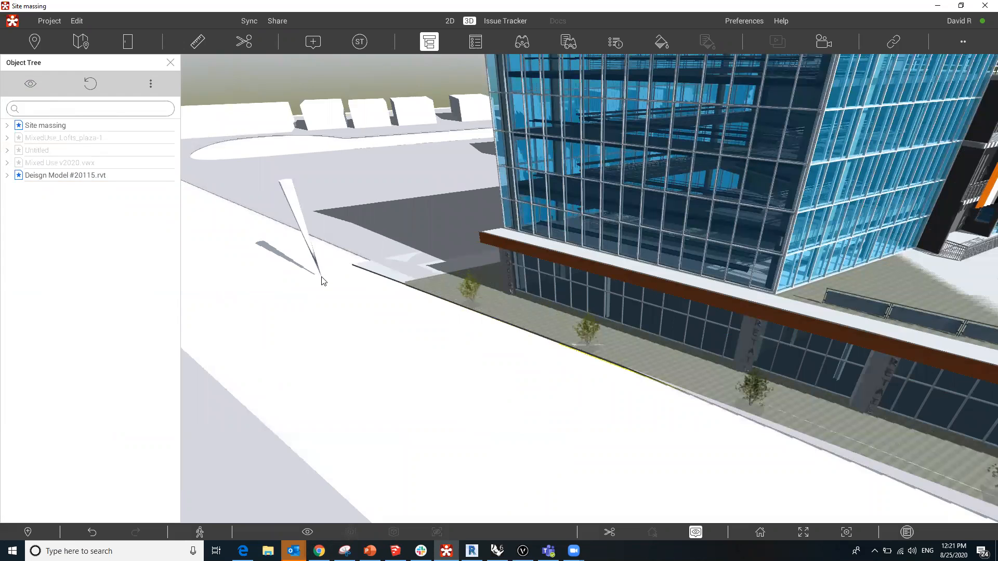
mouse_move(321, 276)
left_click_drag(369, 207, 434, 402)
Step: Compare the building in Revit's 3D view with its placement beside the marker cone in Revizto
left_click(472, 551)
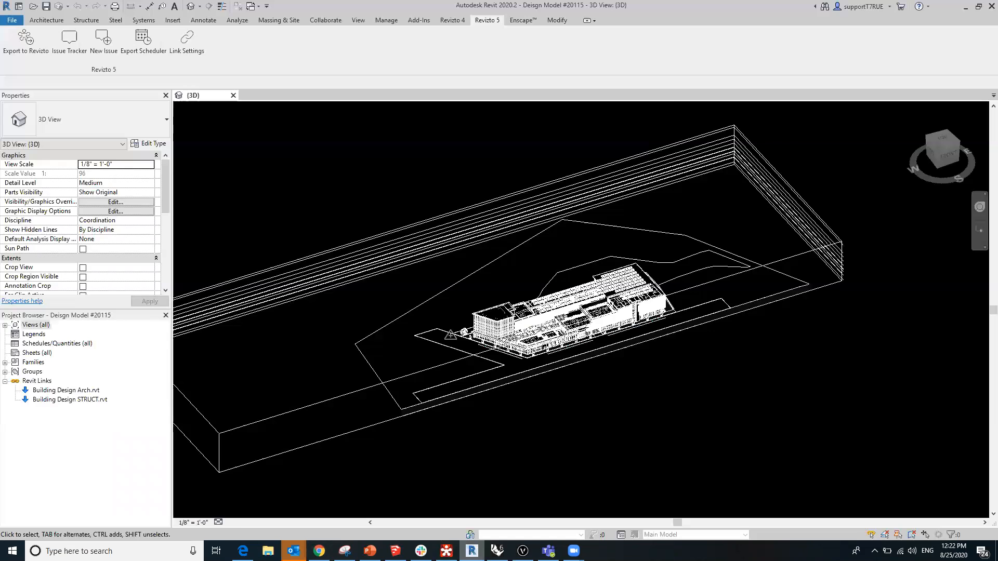
scroll(441, 335, "up", 3)
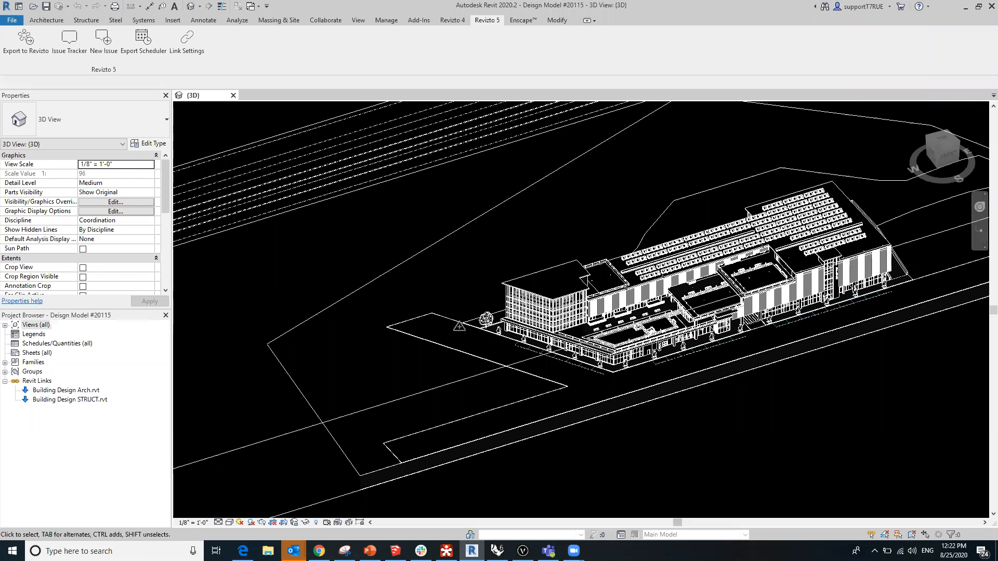
left_click(445, 551)
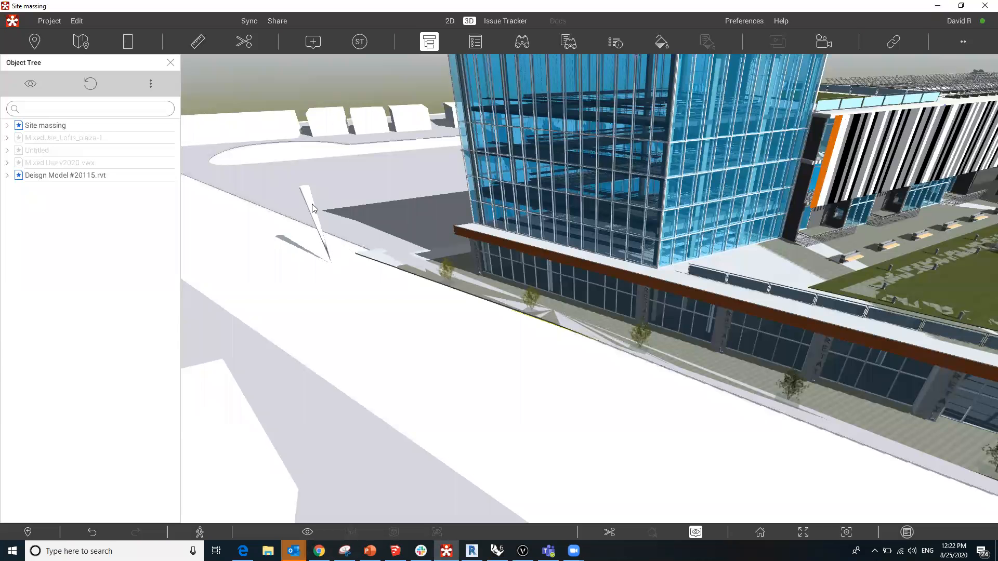
scroll(343, 292, "down", 3)
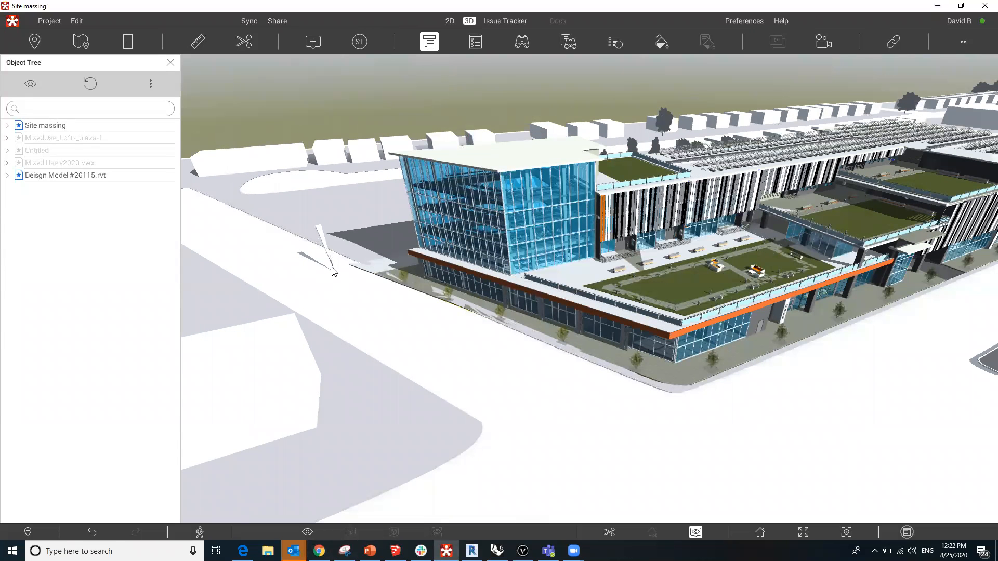
Step: Measure the coordinates and elevation at the base of the building's front glass corner with the Ruler's elevation mode
mouse_move(335, 273)
mouse_move(564, 410)
left_click(200, 45)
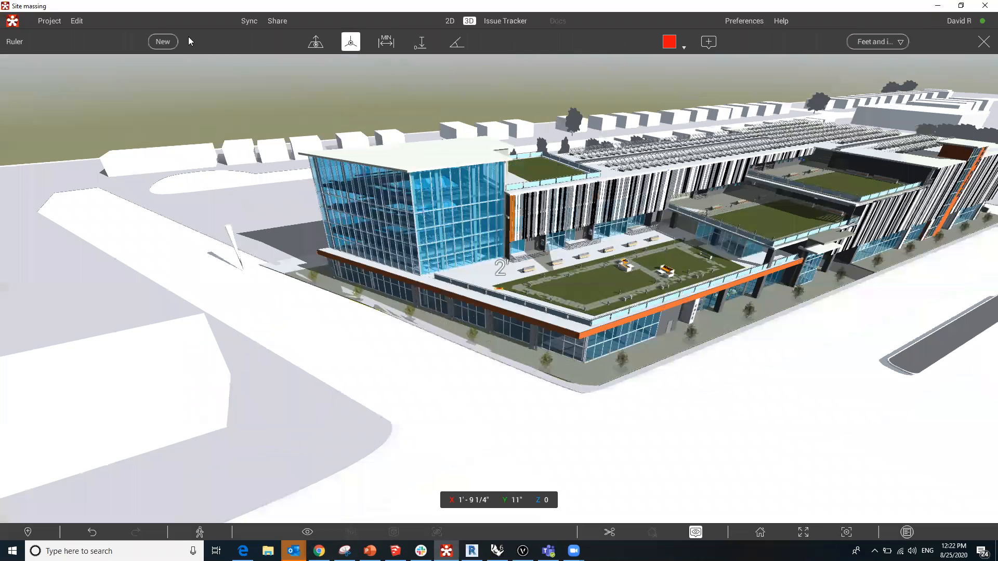
left_click(422, 44)
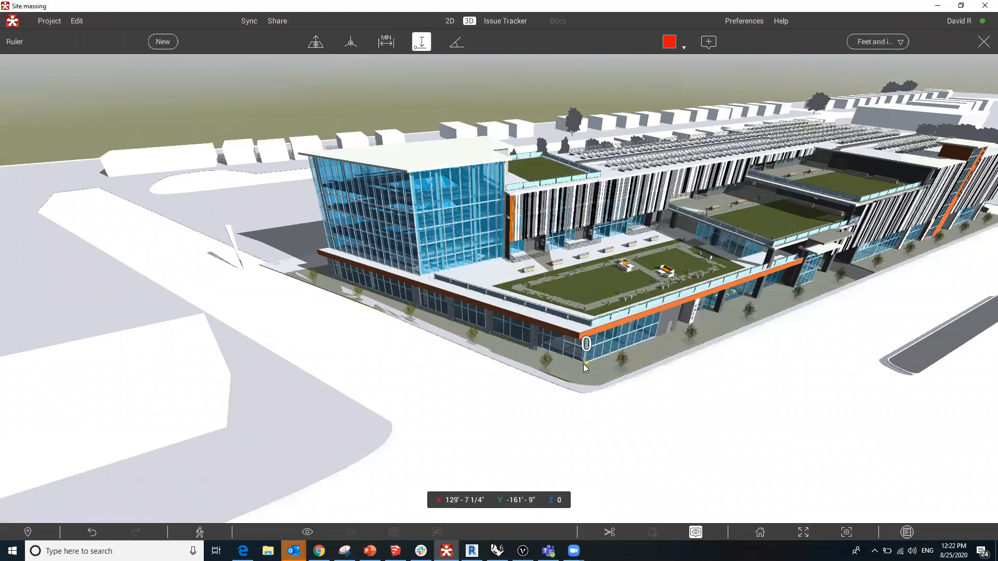
scroll(592, 366, "up", 1)
scroll(589, 359, "up", 5)
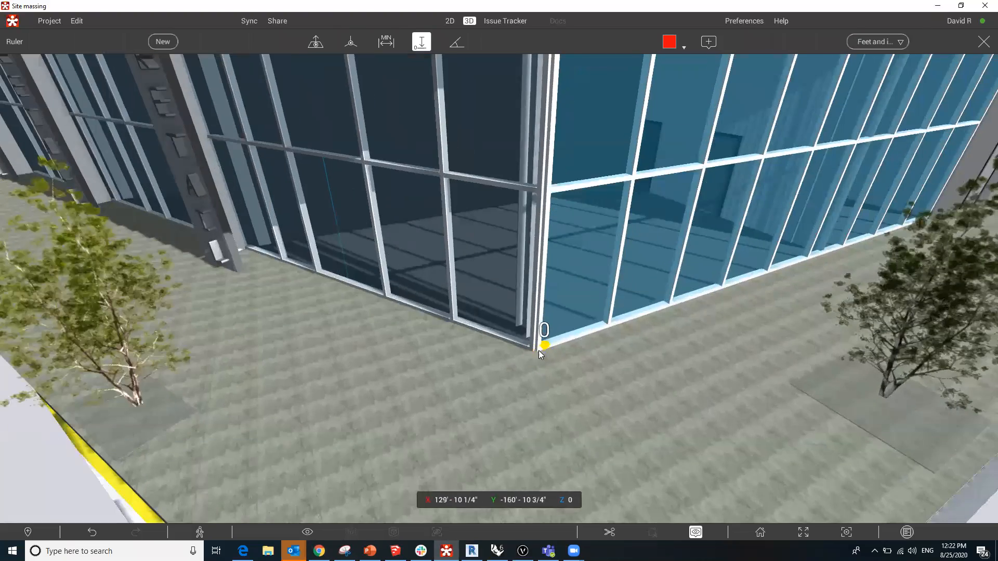
left_click(536, 349)
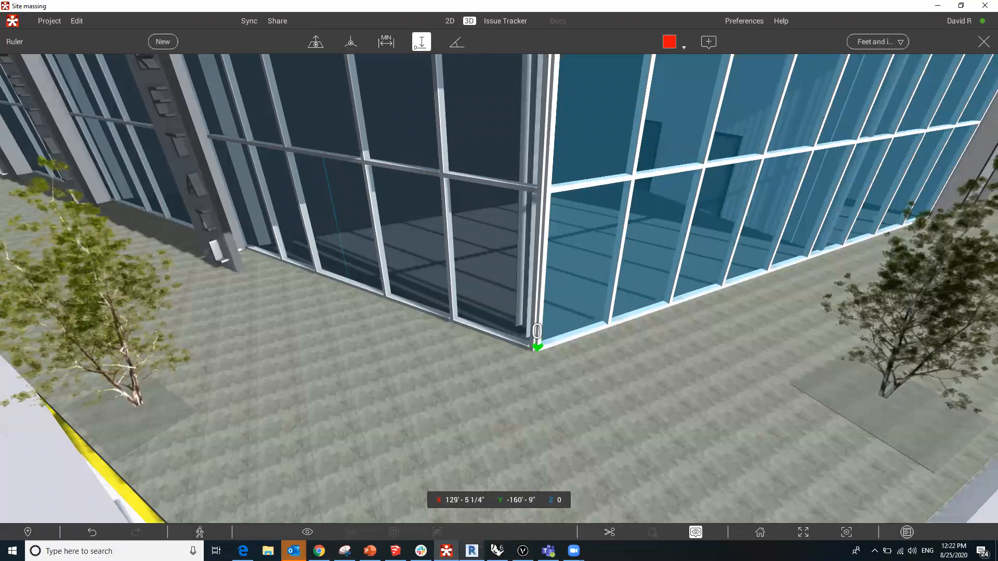
Step: In Revit, check the shared coordinates at the base of the front glass corner with Specify Coordinates at Point, then cancel
left_click(471, 551)
left_click(386, 19)
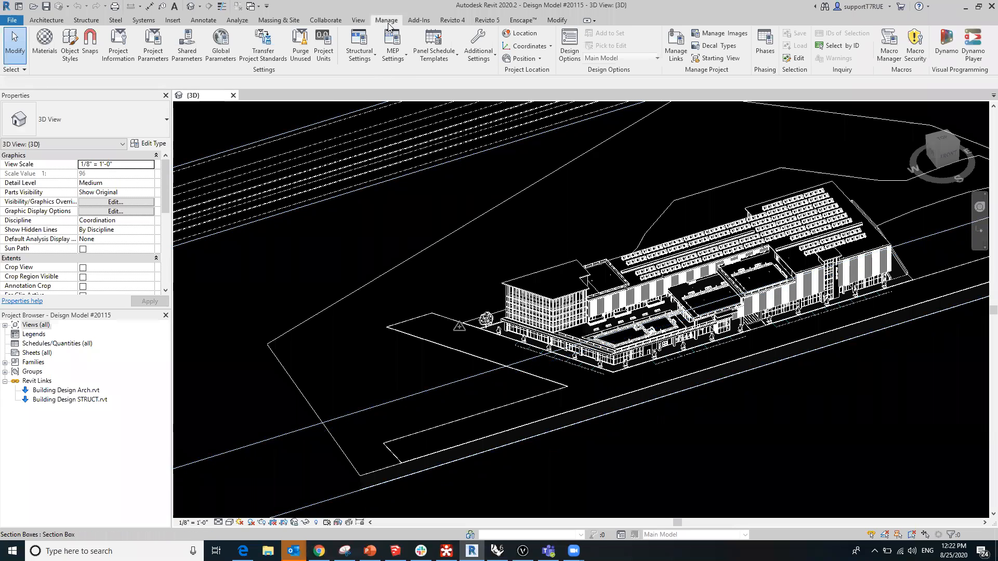
left_click(544, 47)
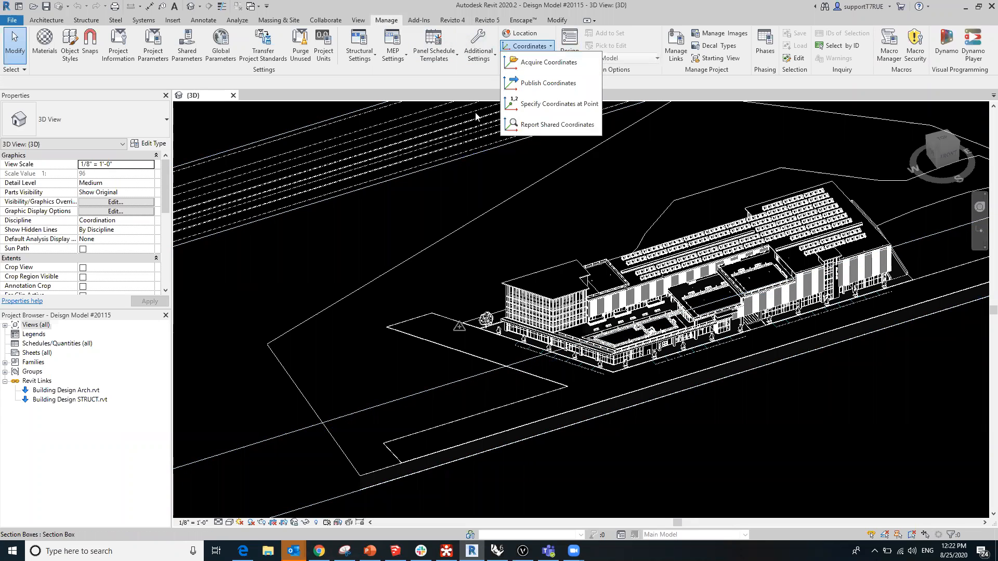
left_click(543, 105)
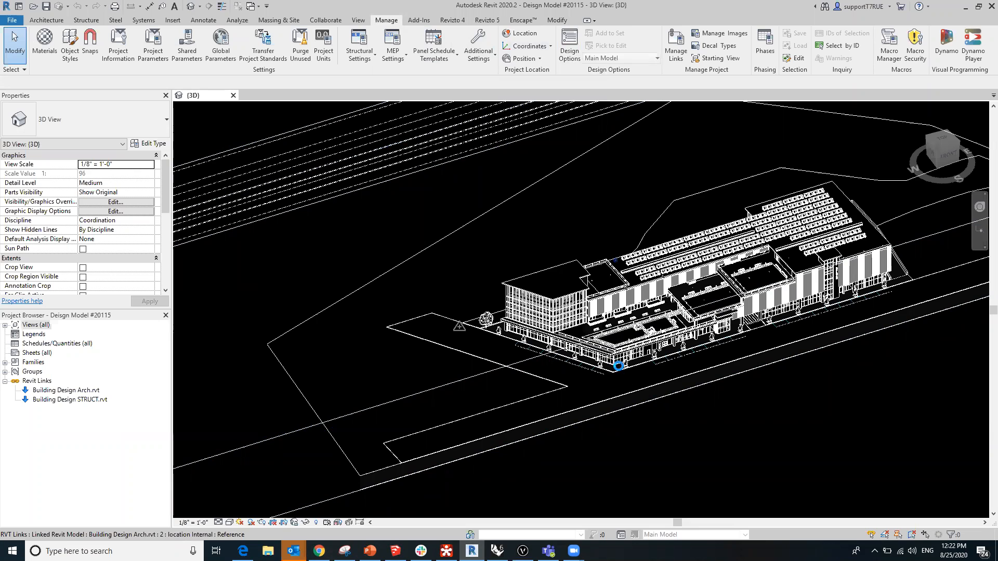
scroll(615, 369, "up", 4)
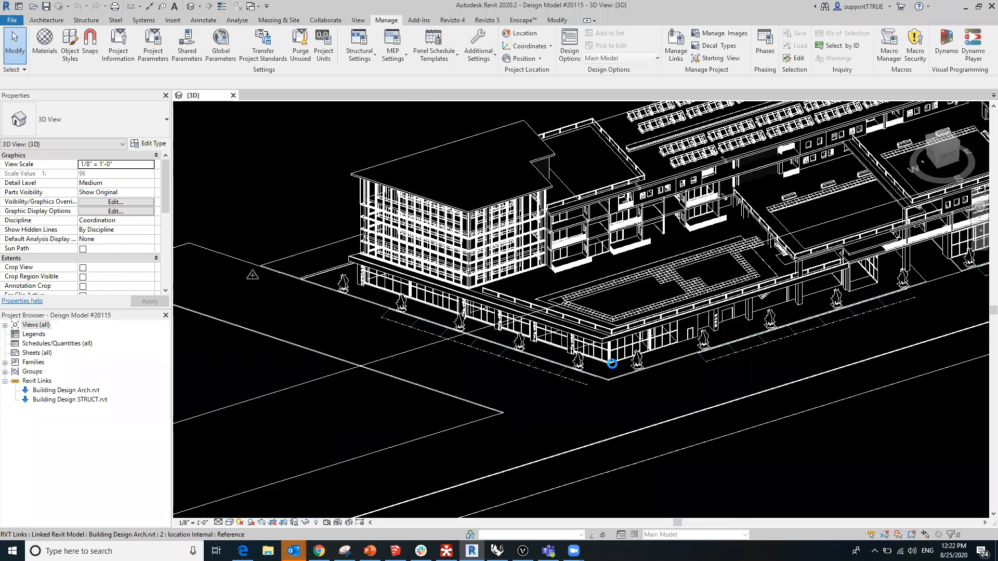
scroll(615, 368, "up", 5)
scroll(608, 366, "up", 3)
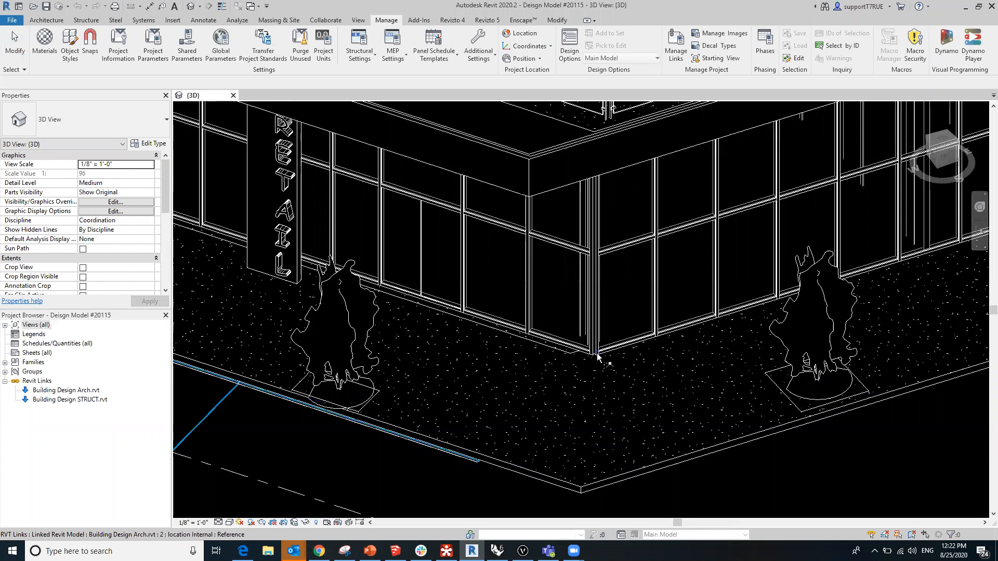
left_click(597, 355)
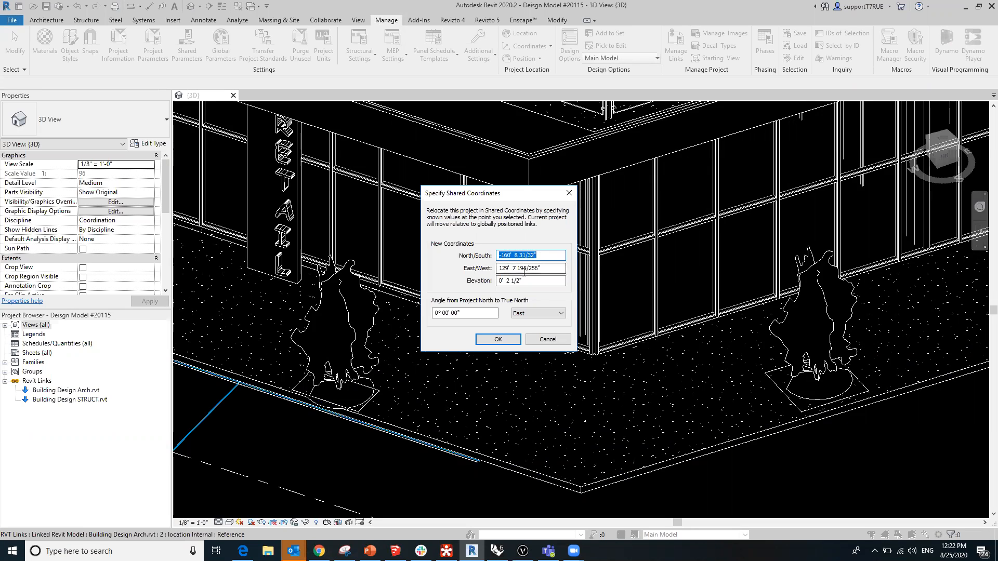
left_click(547, 340)
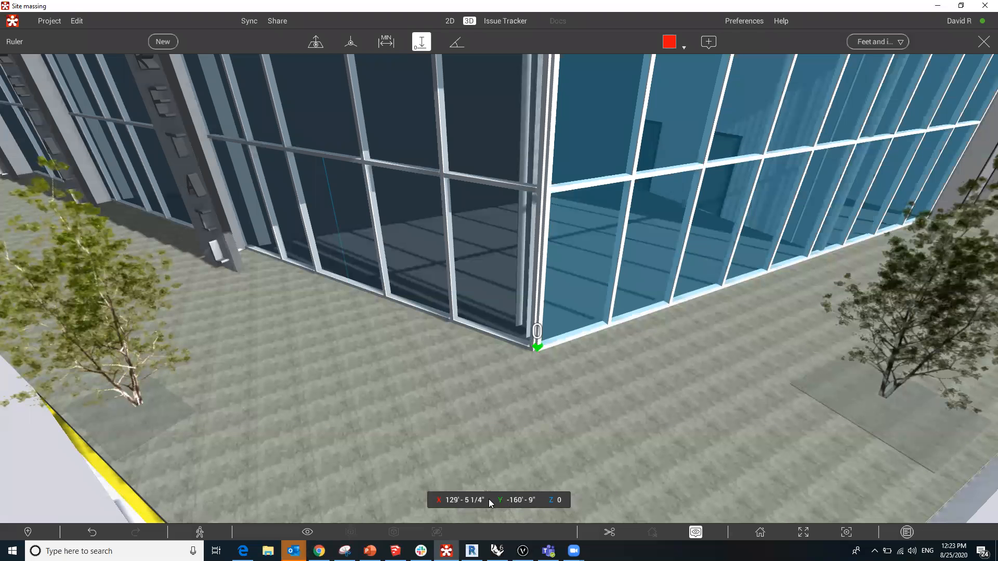
Step: Close the Ruler in Revizto and view the whole building on the surrounding site massing
left_click(983, 42)
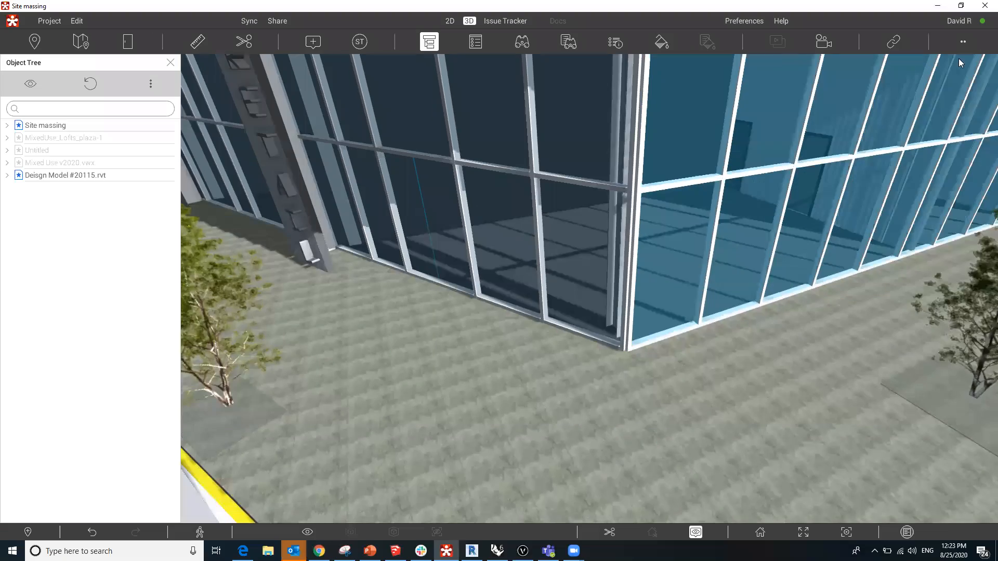
scroll(422, 288, "down", 10)
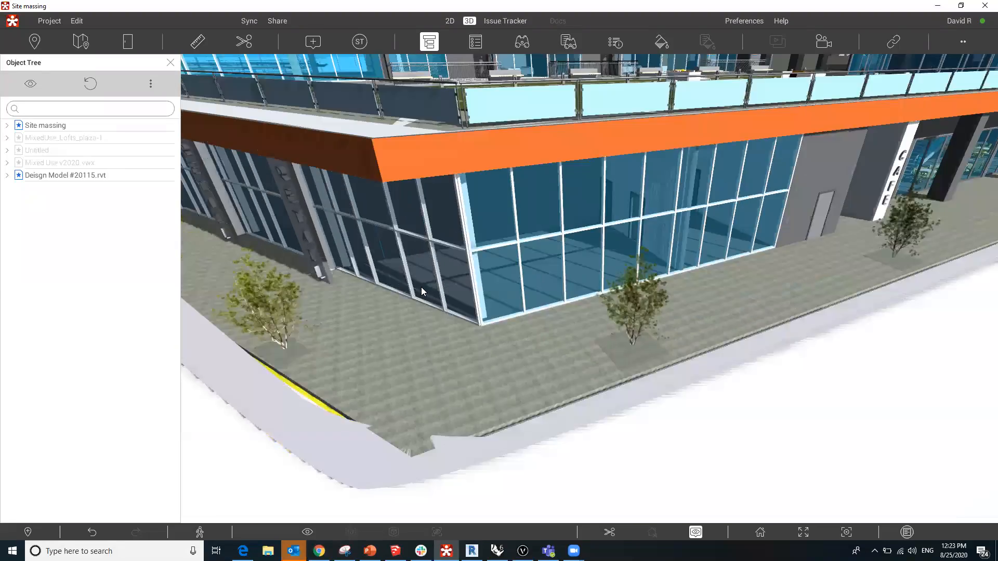
scroll(428, 294, "down", 10)
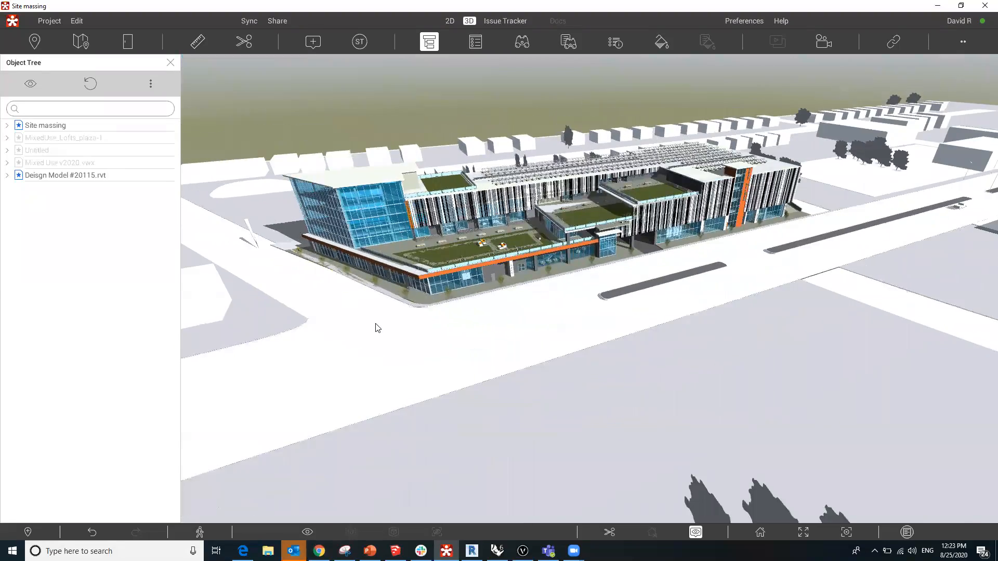
left_click_drag(376, 327, 395, 466)
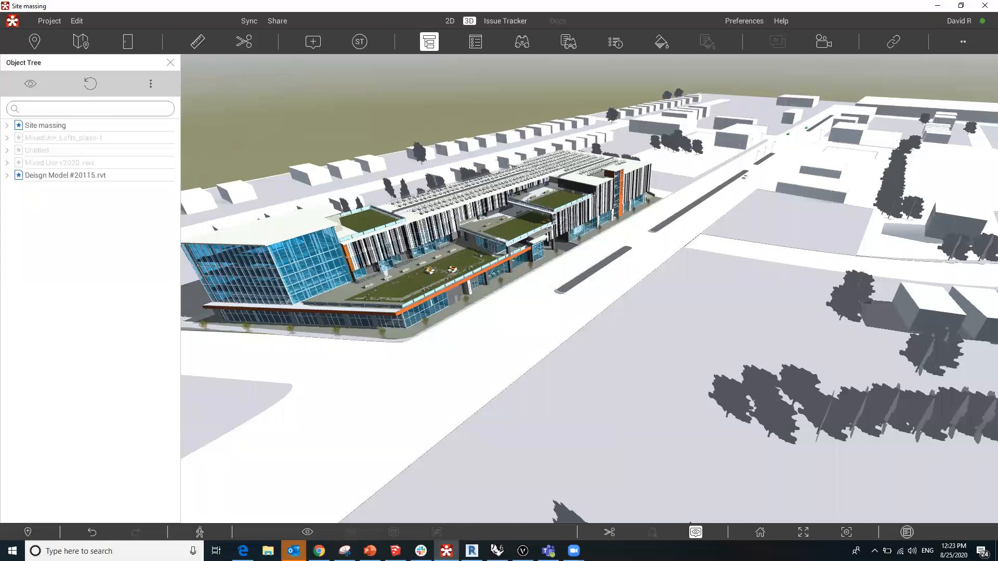
Step: Switch to Vectorworks, show the Mixed Use building together with the origin axes, and open the current Architect workspace for editing
left_click(523, 551)
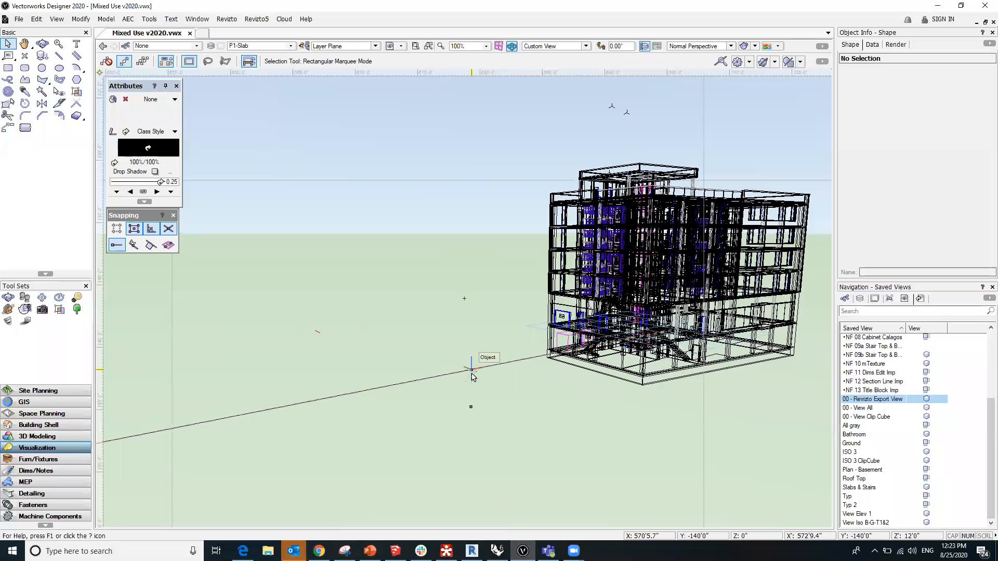
scroll(473, 319, "down", 5)
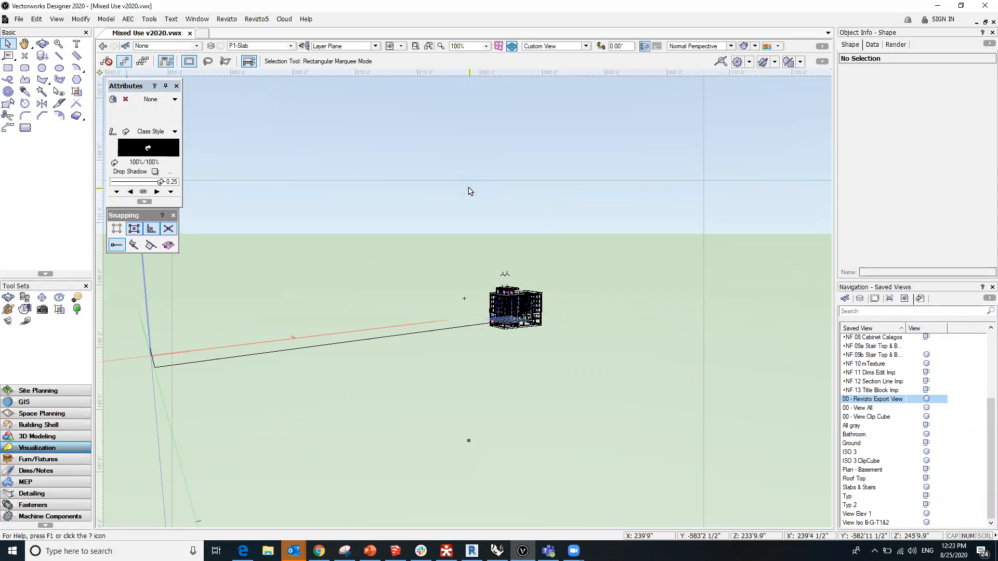
left_click(148, 21)
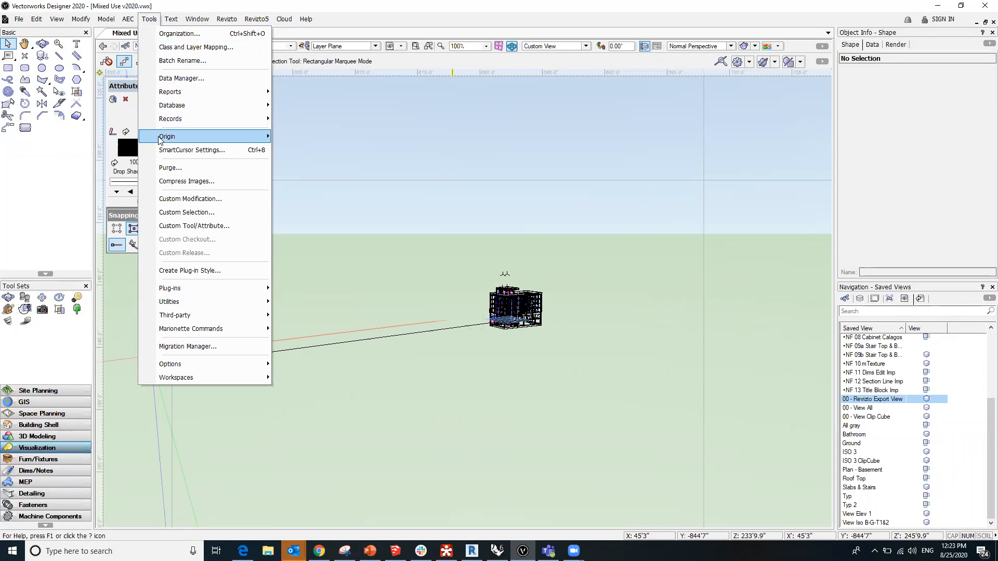
mouse_move(161, 138)
mouse_move(188, 382)
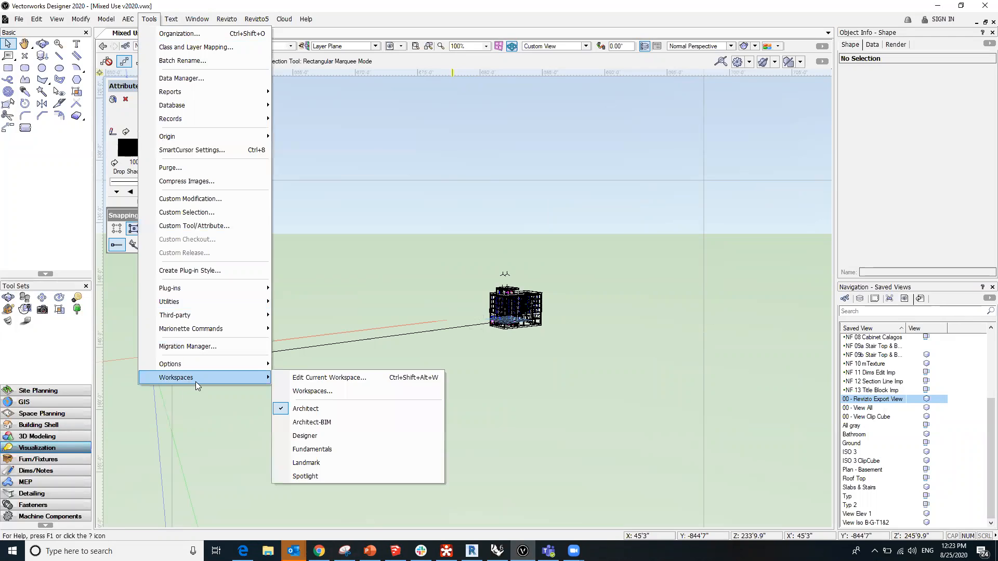
left_click(315, 378)
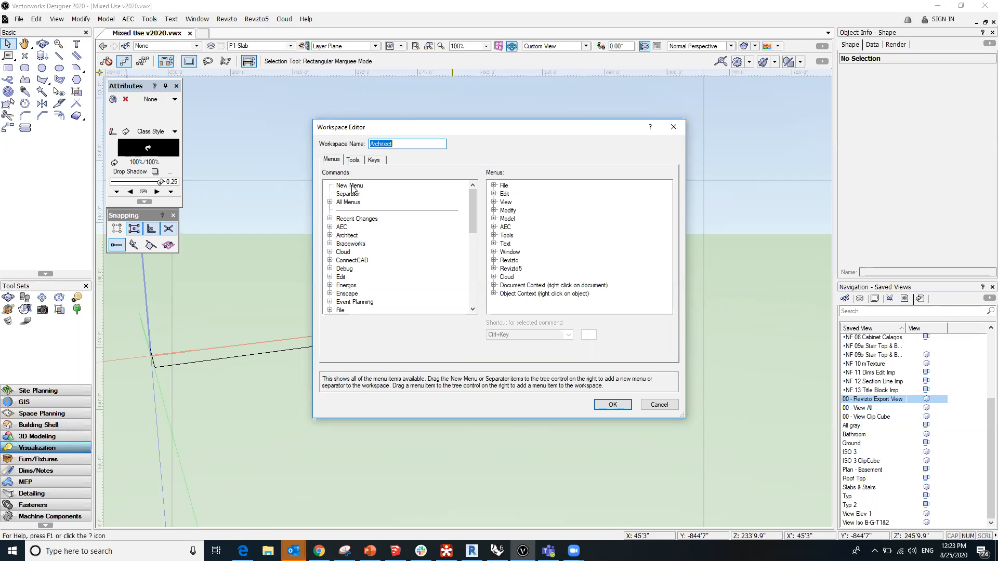
Step: Locate the Revizto5 Menu command in the Workspace Editor, cancel the editor, and show the Revizto5 Export command
left_click_drag(352, 188, 537, 271)
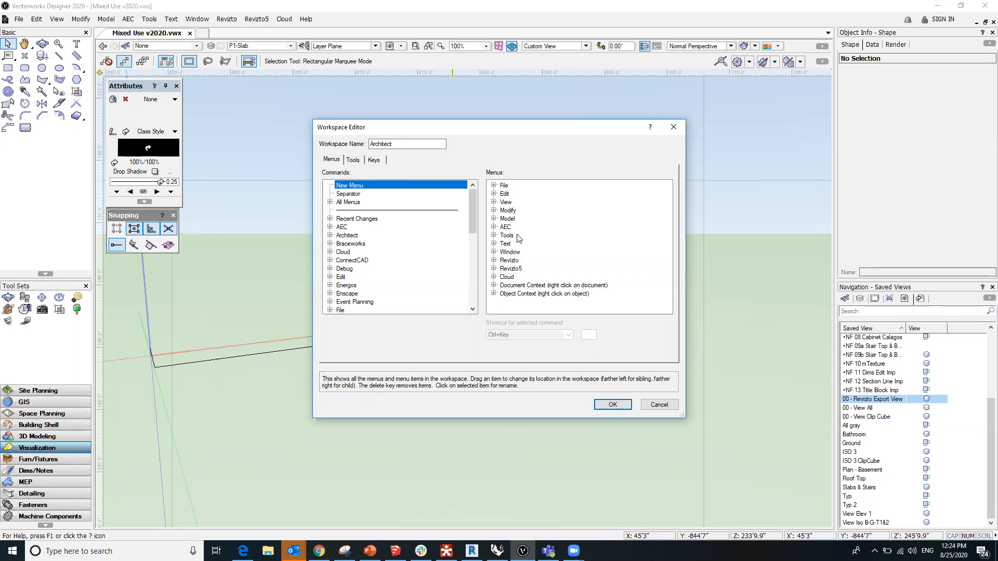
scroll(434, 253, "down", 7)
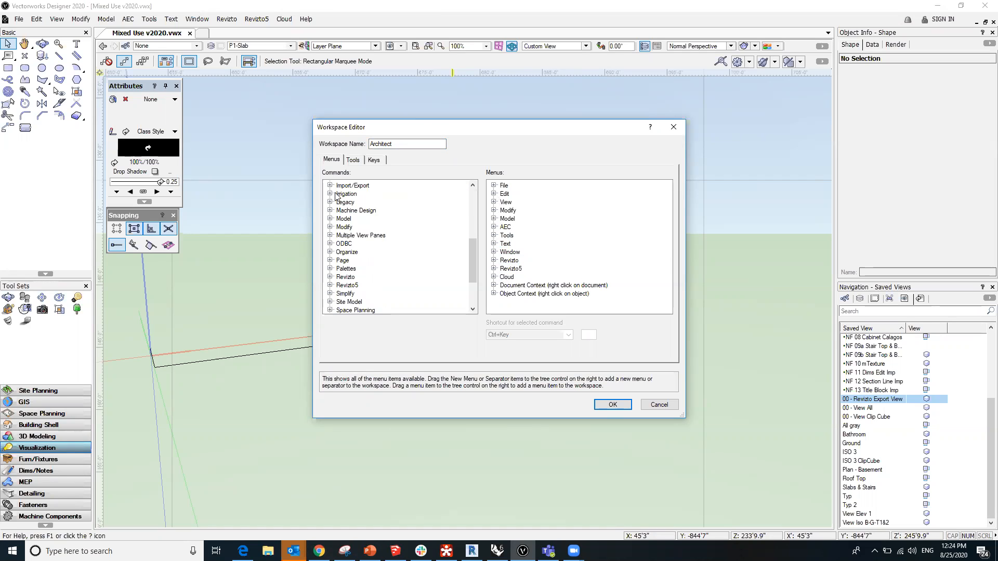
left_click(330, 278)
left_click(331, 294)
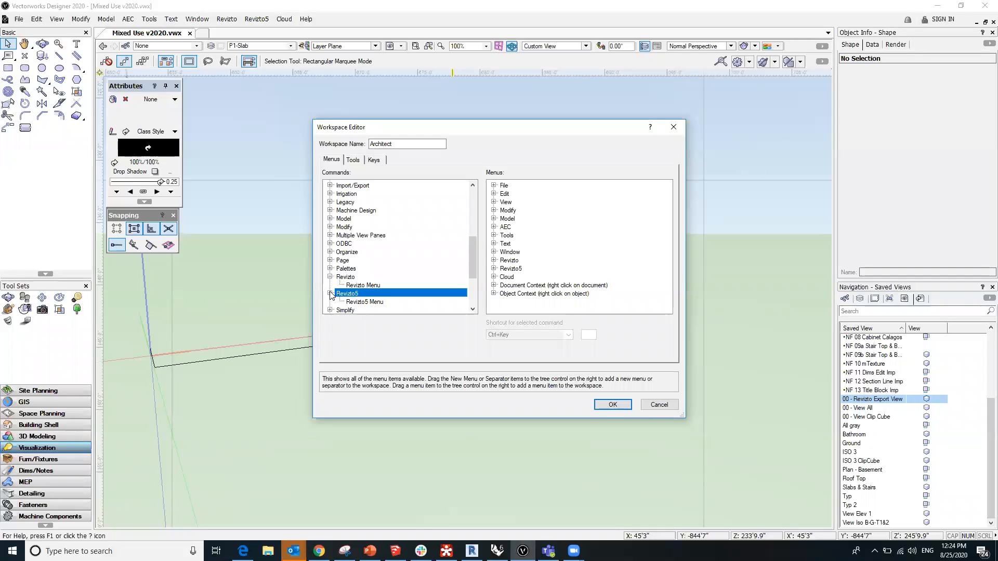
scroll(372, 238, "down", 3)
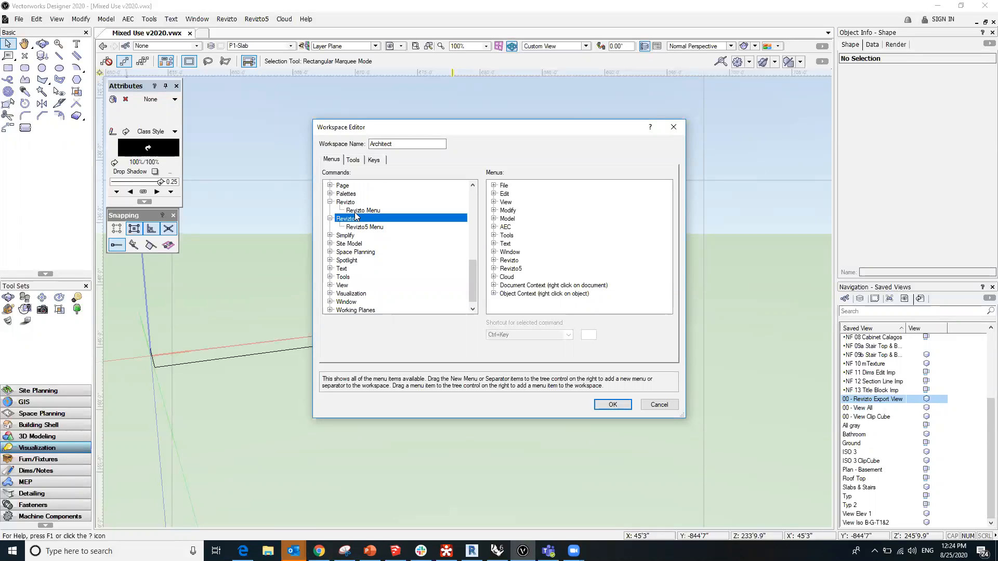
left_click(359, 227)
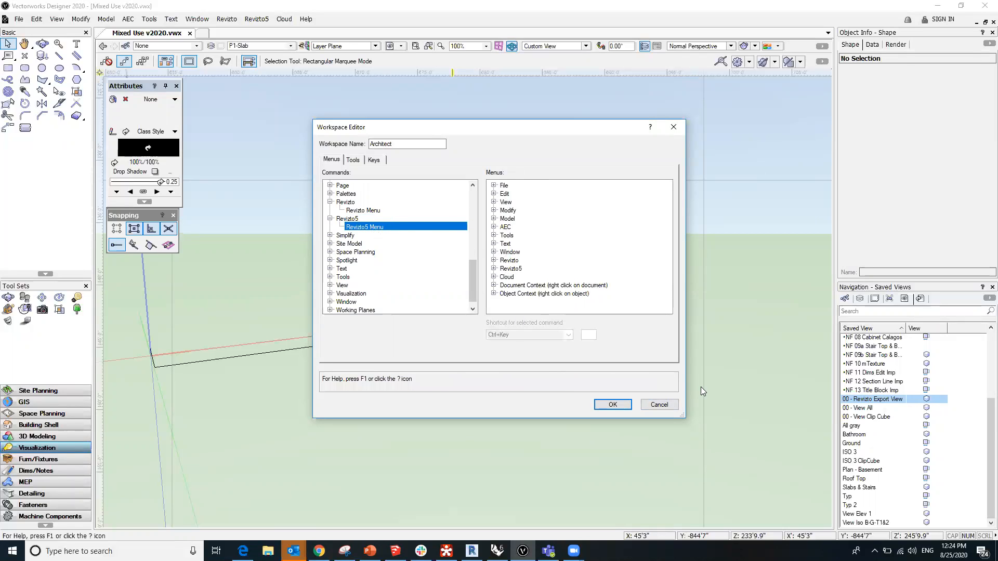
key("Escape")
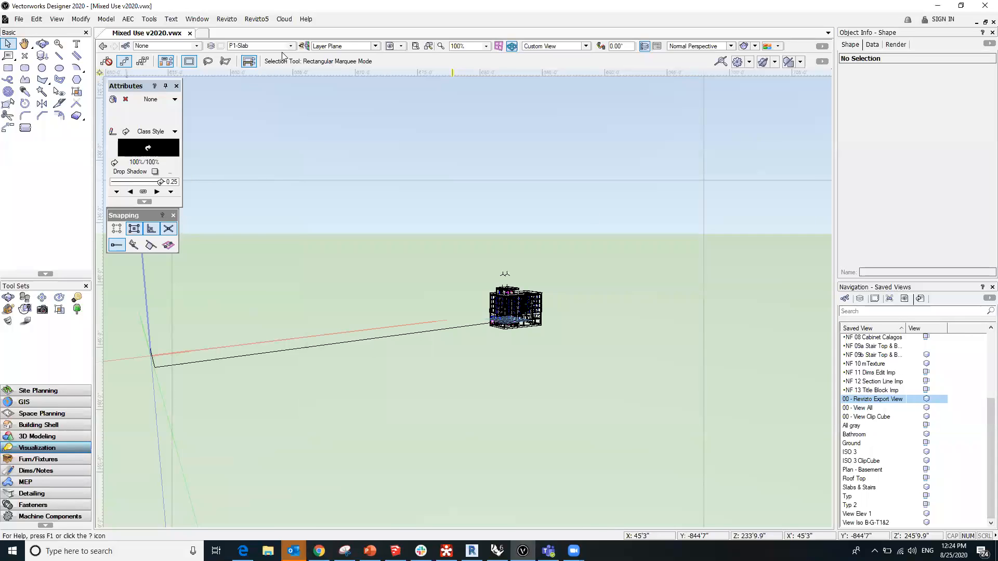
left_click(254, 19)
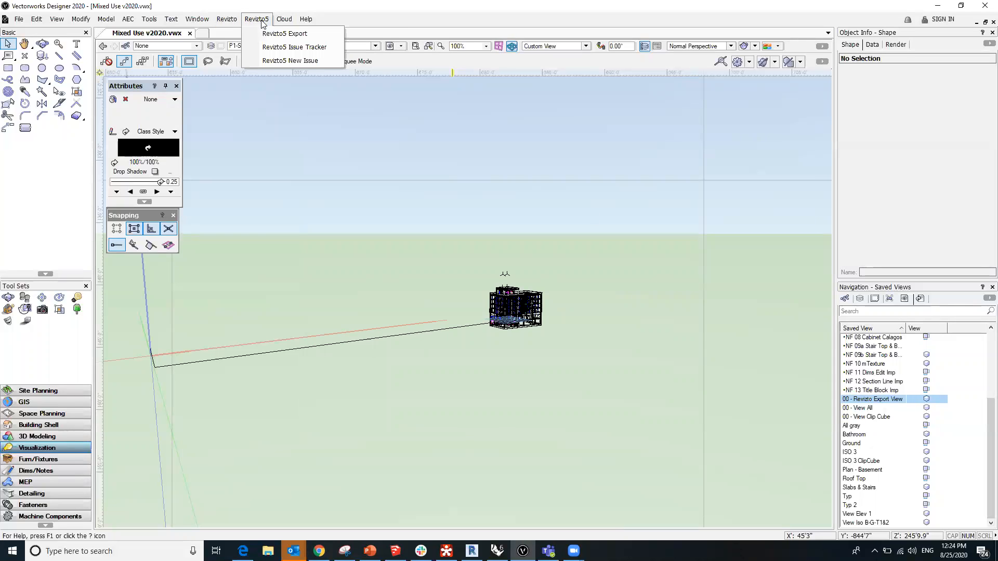
left_click(308, 33)
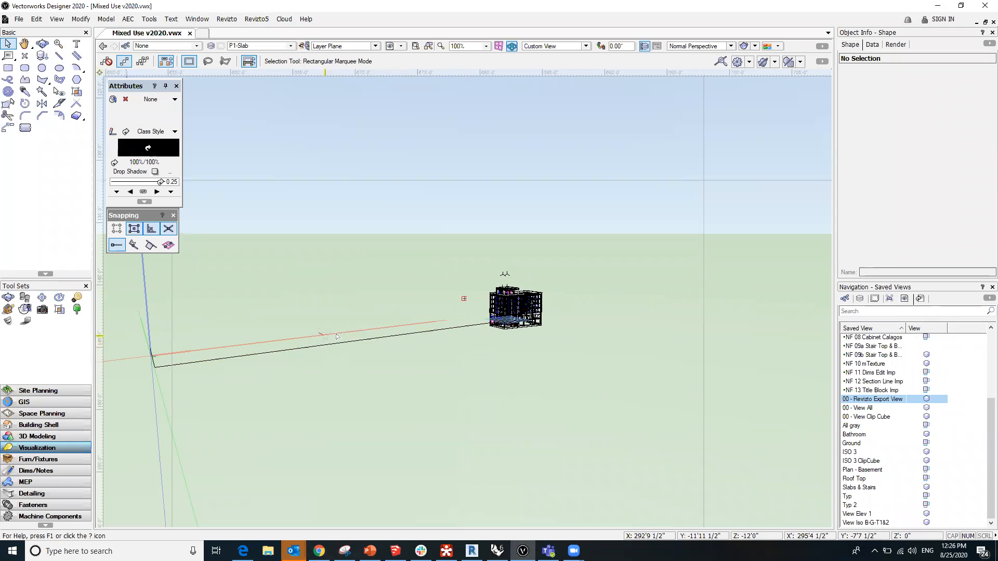
Step: Set the projection to 2D Plan and frame the lines connecting the origin to the building
left_click(731, 46)
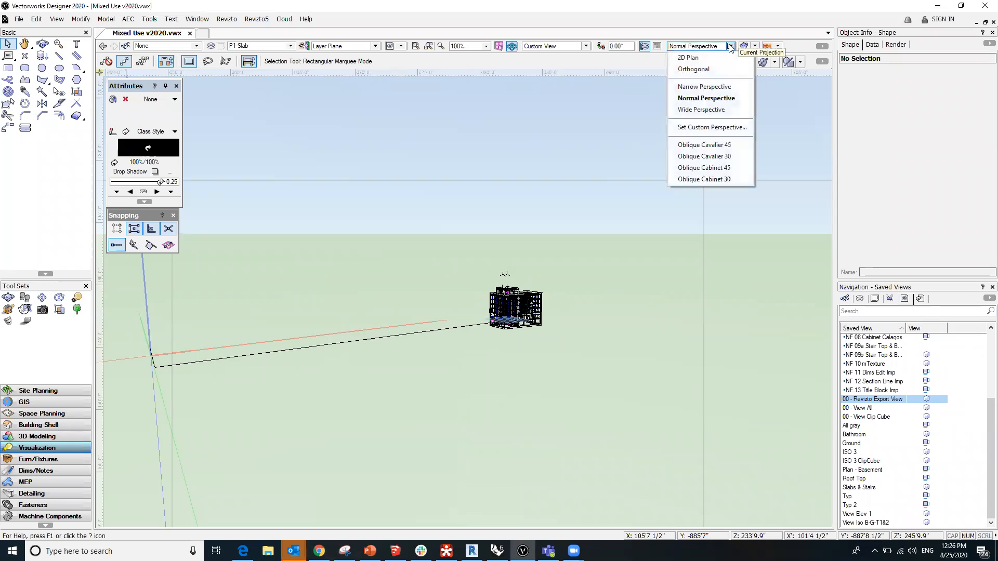
left_click(691, 58)
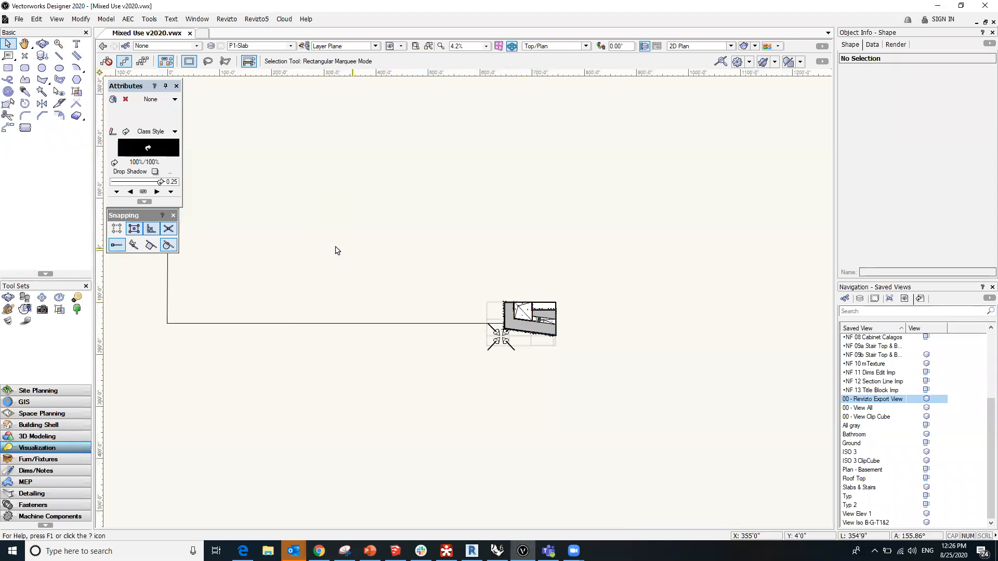
middle_click_drag(337, 249, 450, 261)
scroll(450, 260, "down", 2)
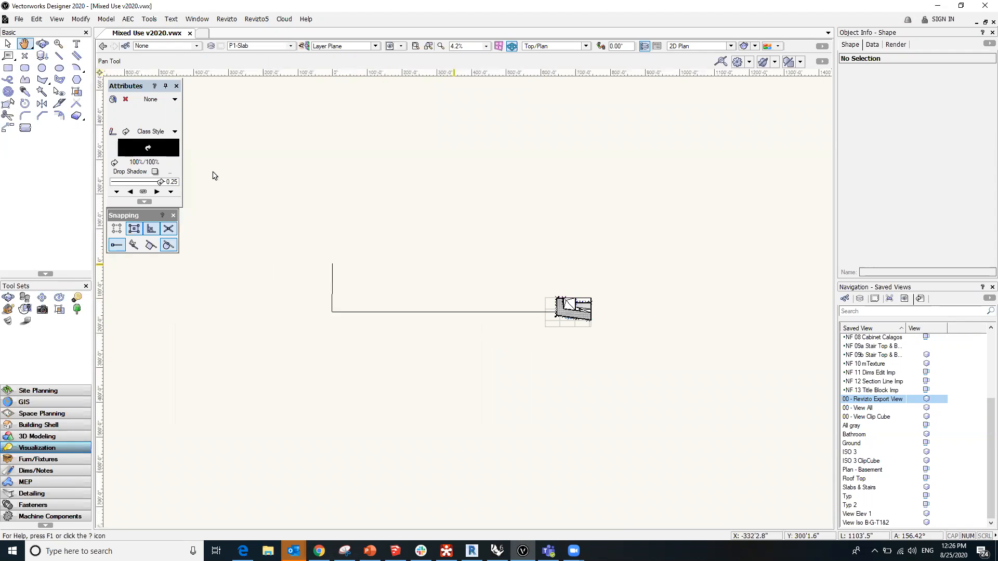
Step: Try to set a new User Origin for the drawing, confirming the change of origin
left_click(99, 74)
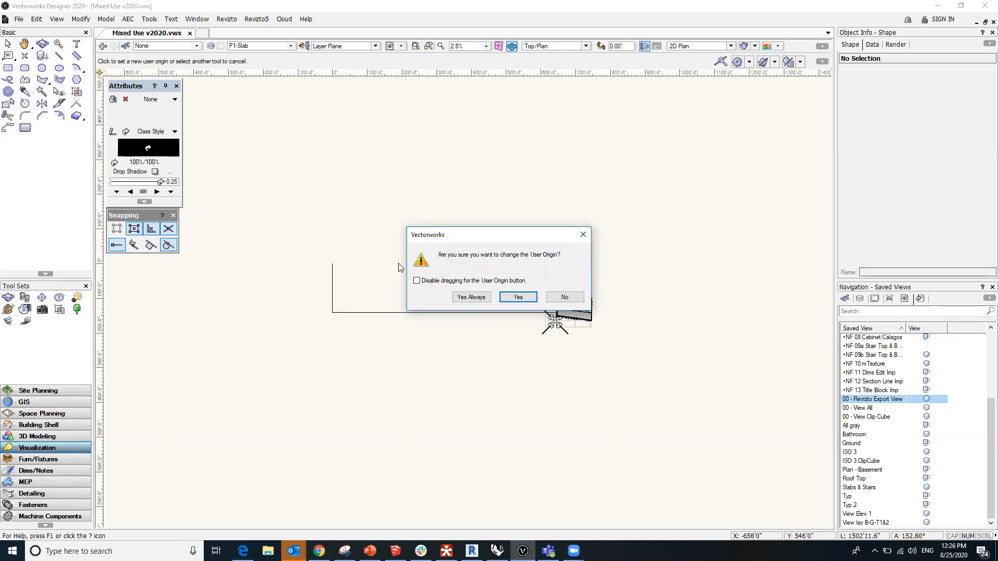
left_click(518, 297)
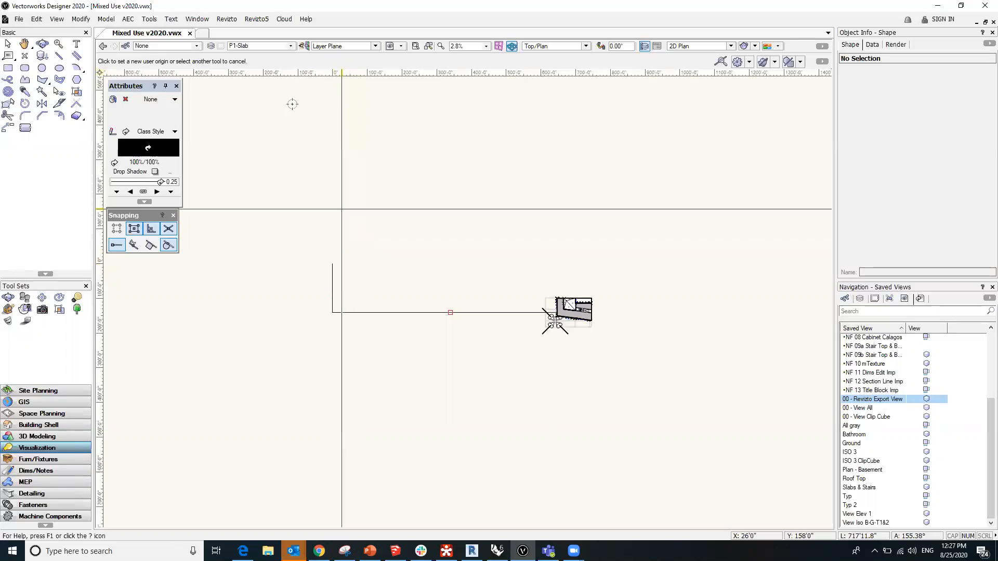
left_click(42, 44)
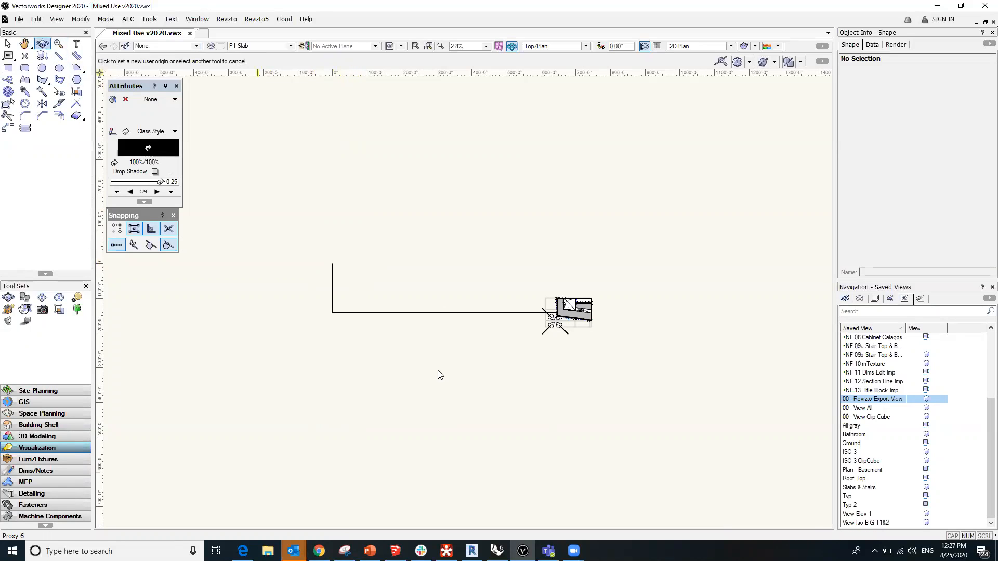
Step: Rotate the plan into a 3D view with the Flyover tool, showing the building and the origin axes together
mouse_move(445, 365)
left_mouse_down()
mouse_move(531, 307)
mouse_move(568, 238)
mouse_move(447, 380)
left_mouse_up()
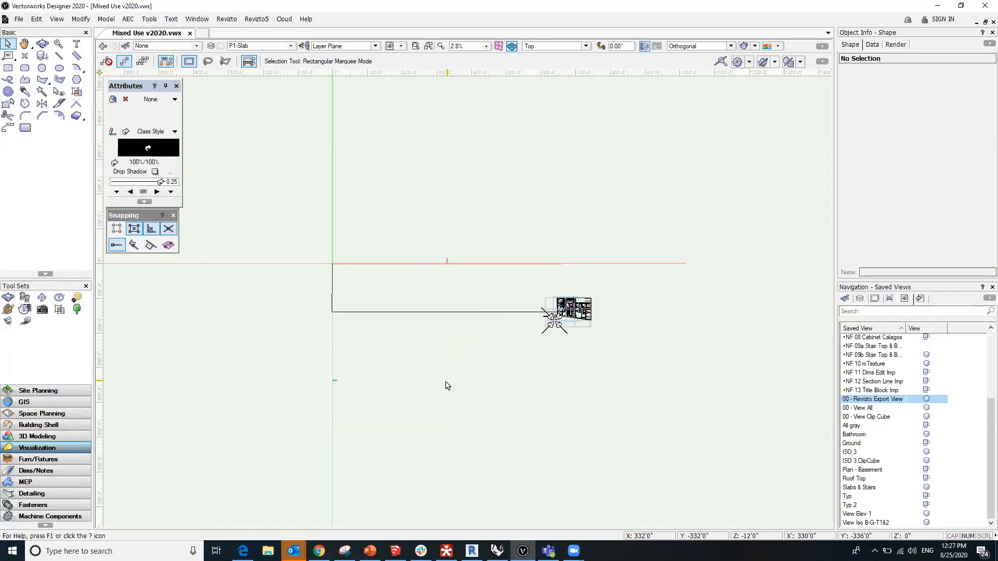
left_click(42, 43)
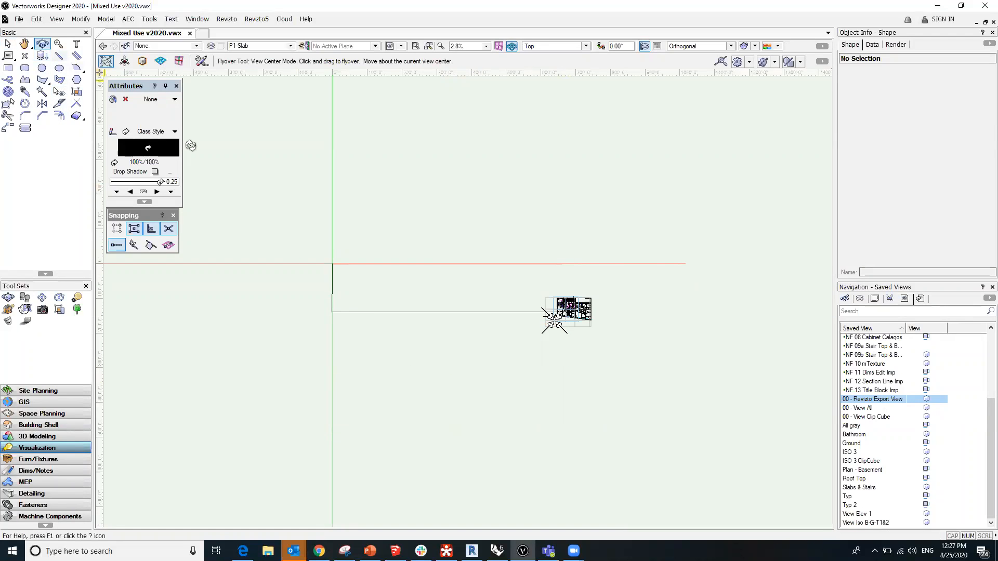
left_click_drag(448, 392, 494, 279)
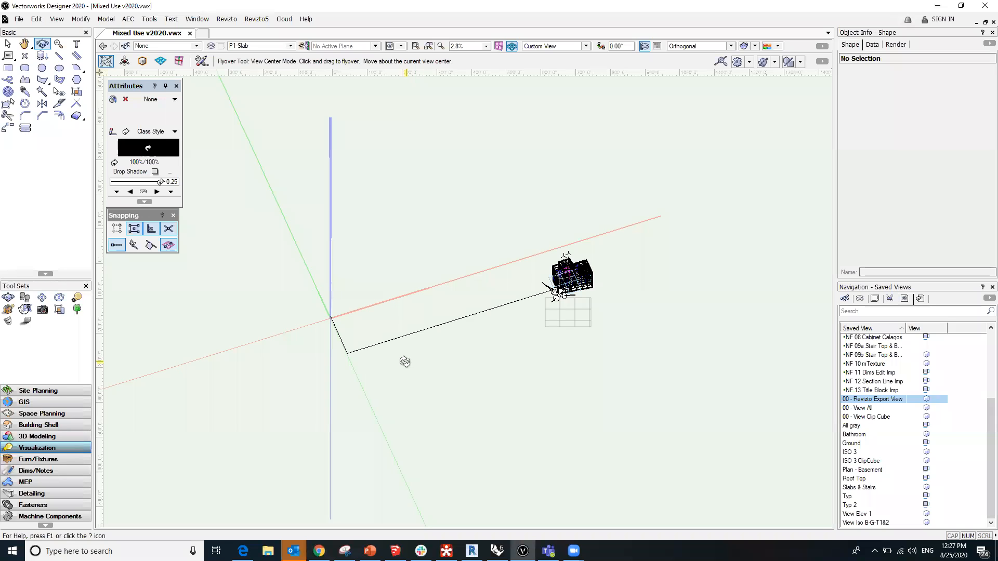
scroll(405, 361, "up", 1)
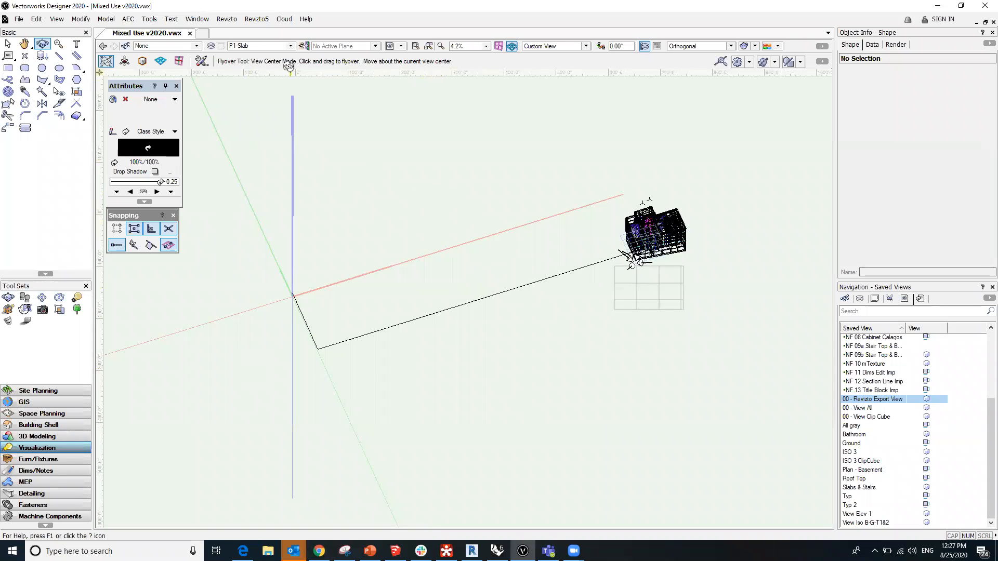
Step: Open the Revizto5 Export options, list the Positioning choices for the linked Site massing project, and cancel the export
left_click(256, 19)
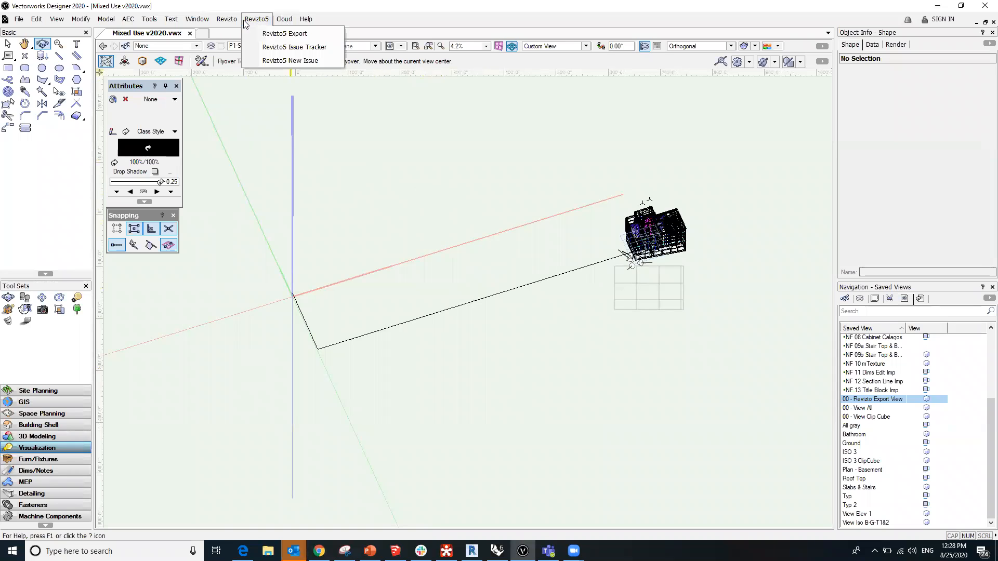
left_click(298, 35)
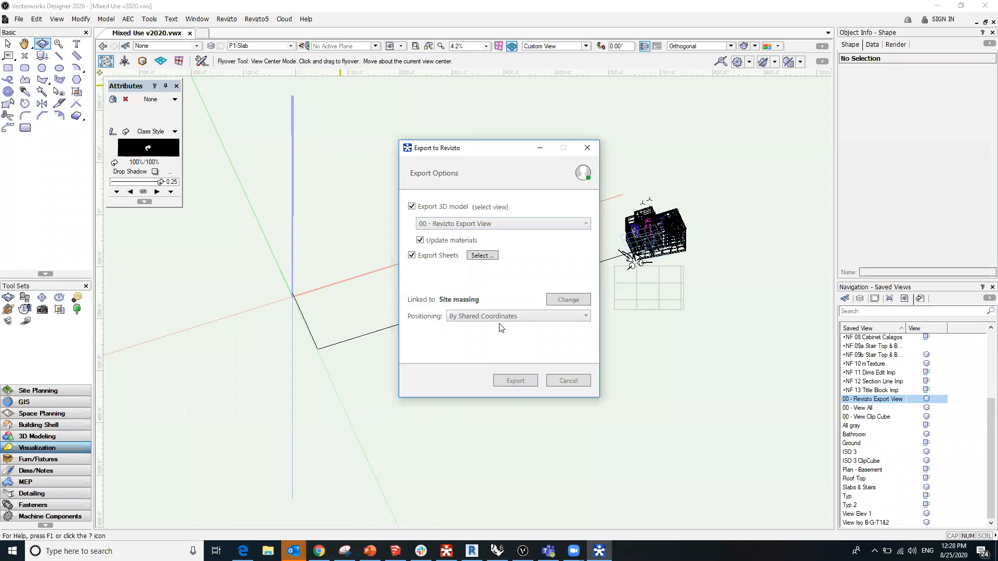
left_click(501, 316)
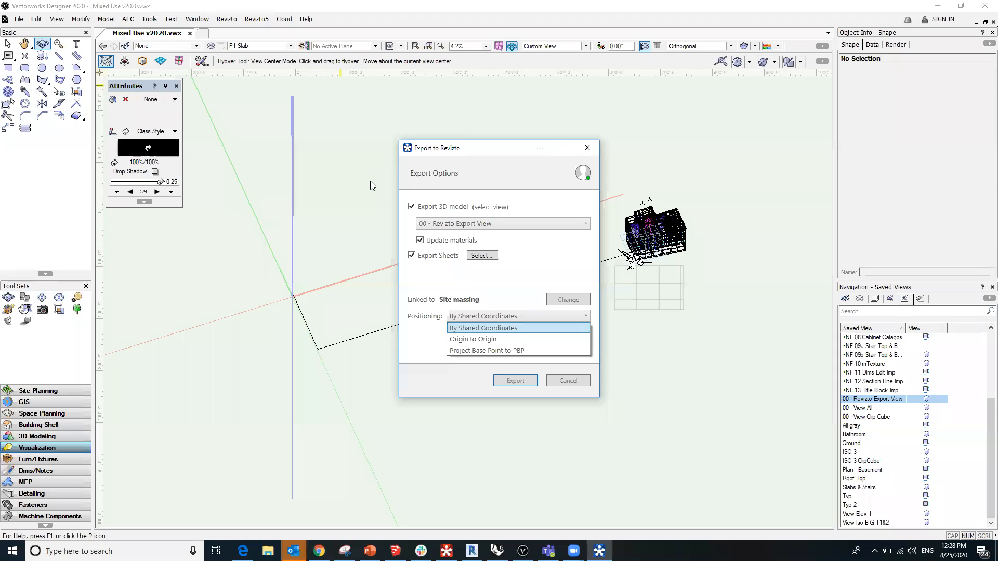
left_click(589, 149)
left_click(570, 381)
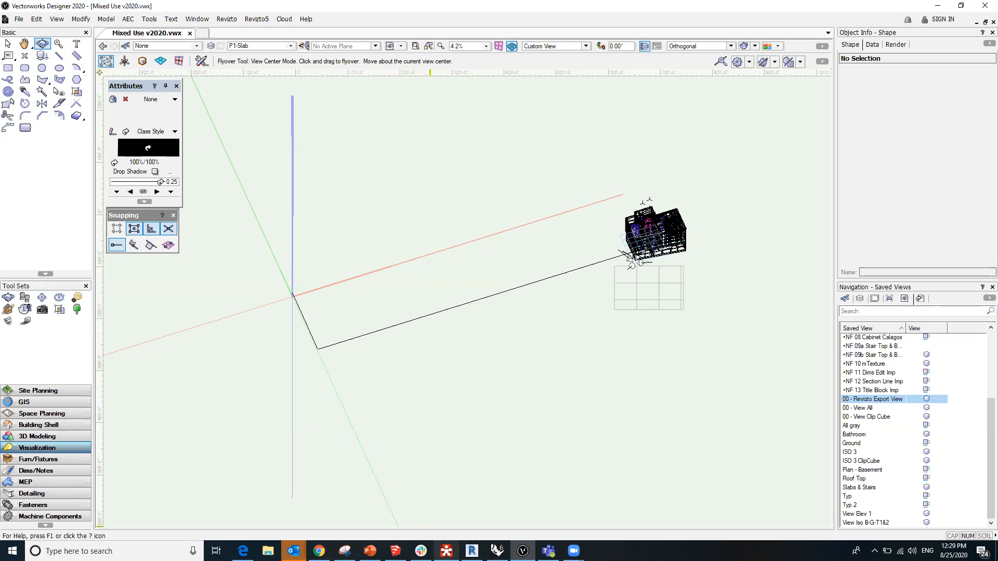
Step: Switch to the Site massing project in Revizto and show the Mixed Use v2020.vwx model beside the Revit building
left_click(447, 551)
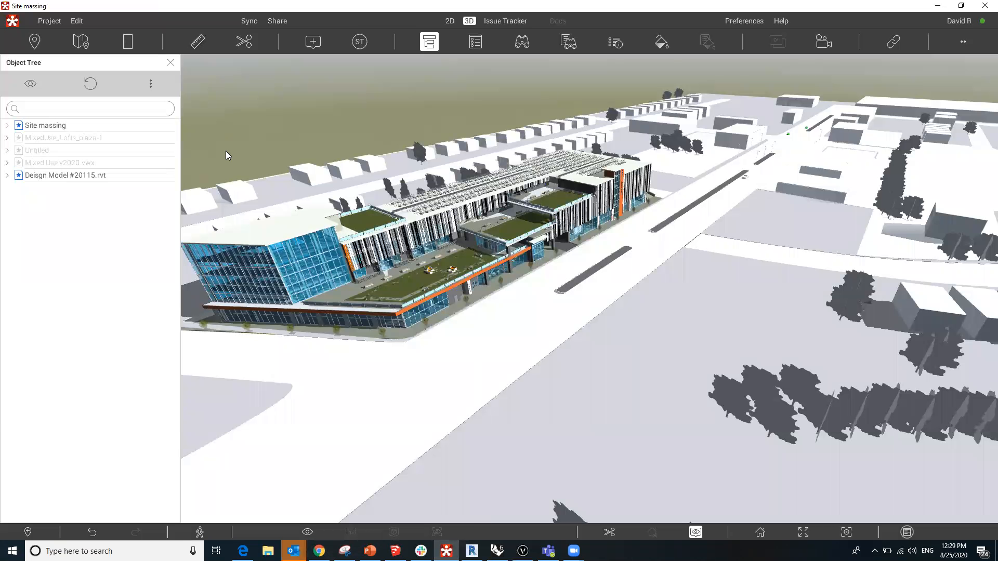
right_click(60, 165)
left_click(99, 185)
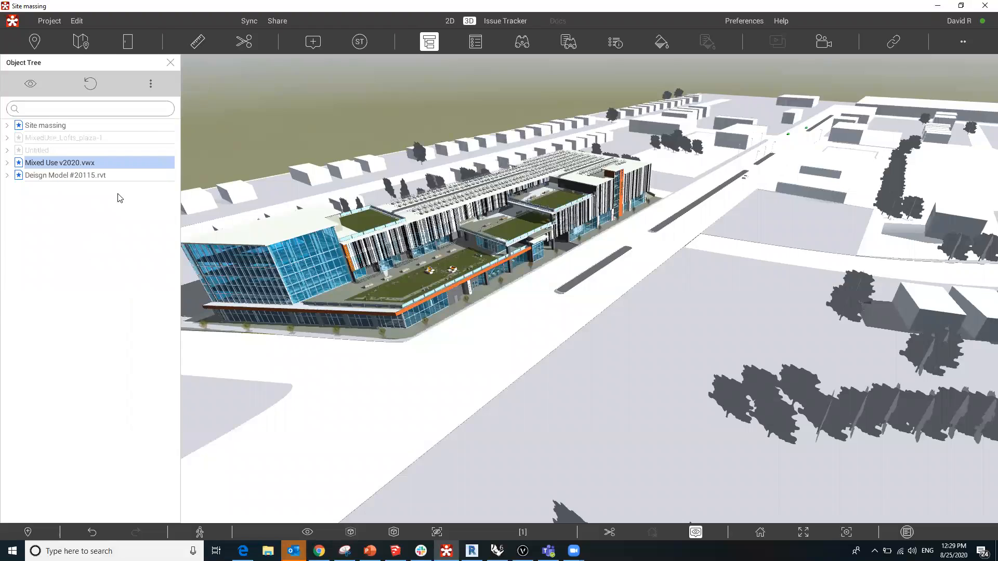
left_click(394, 109)
middle_click_drag(780, 130, 798, 239)
left_click_drag(798, 239, 677, 230)
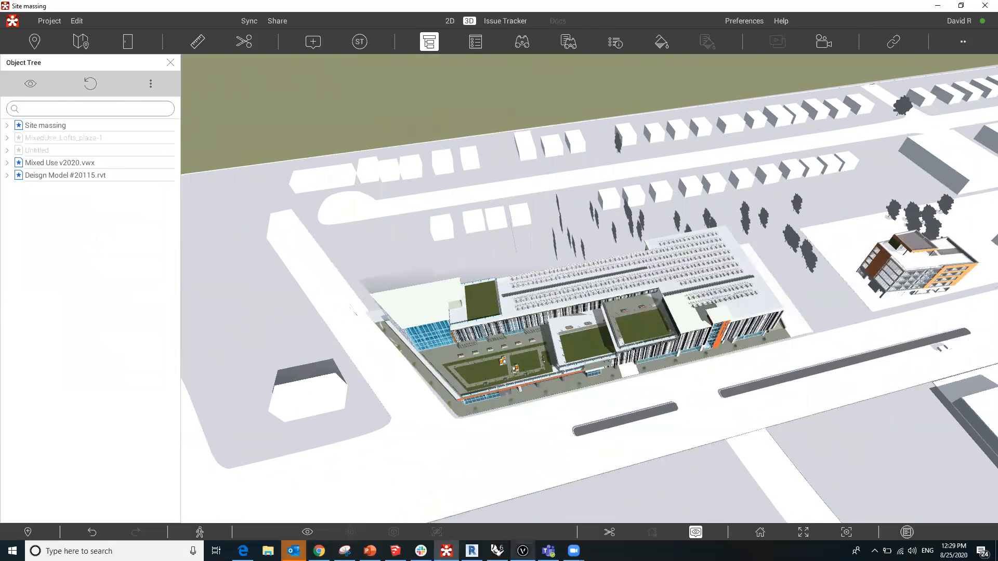
Step: Check the origin lines in Vectorworks, and select the origin marker Brep beside the glazed building's corner in Revizto
left_click(523, 550)
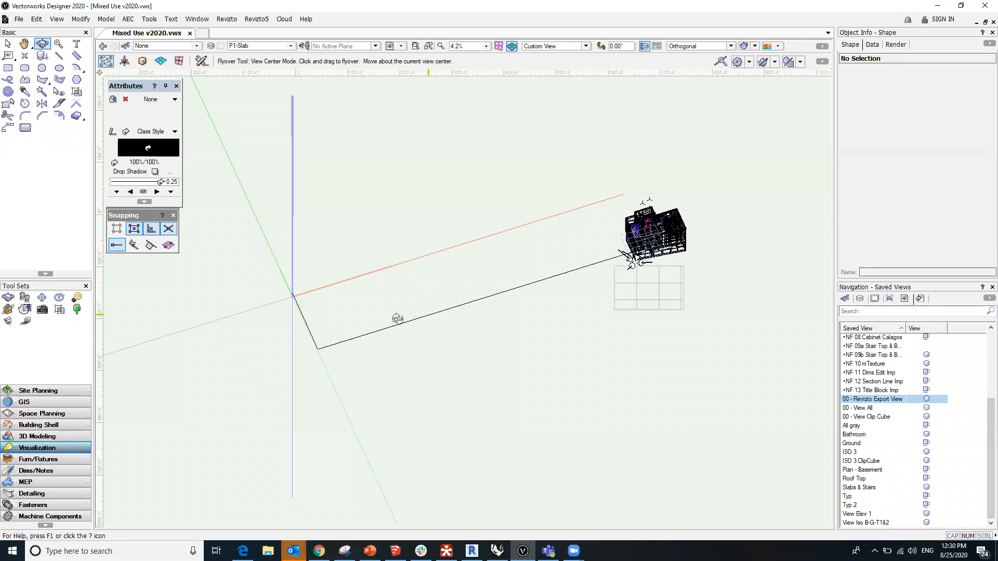
left_click(446, 550)
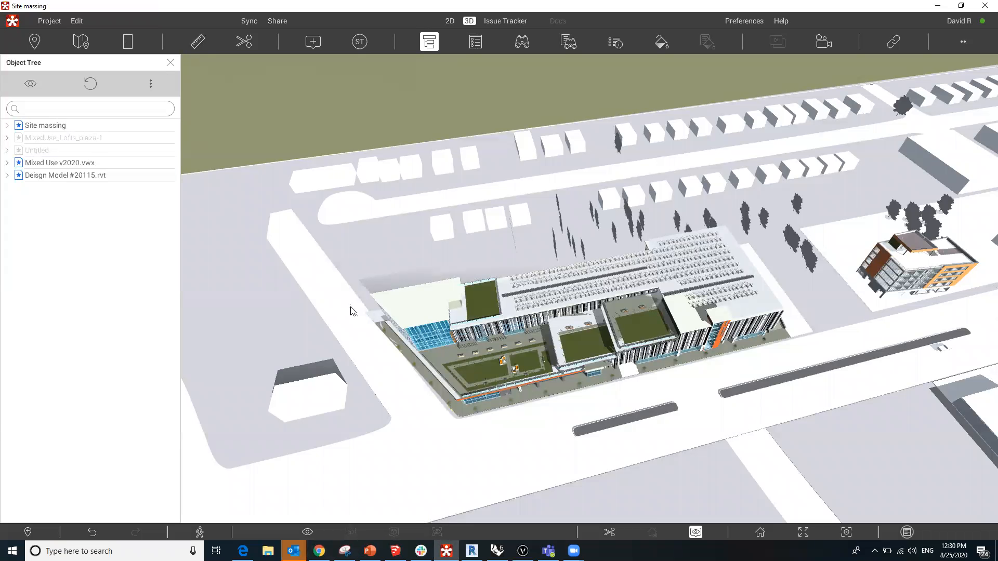
left_click(351, 311)
left_click_drag(379, 335, 360, 358)
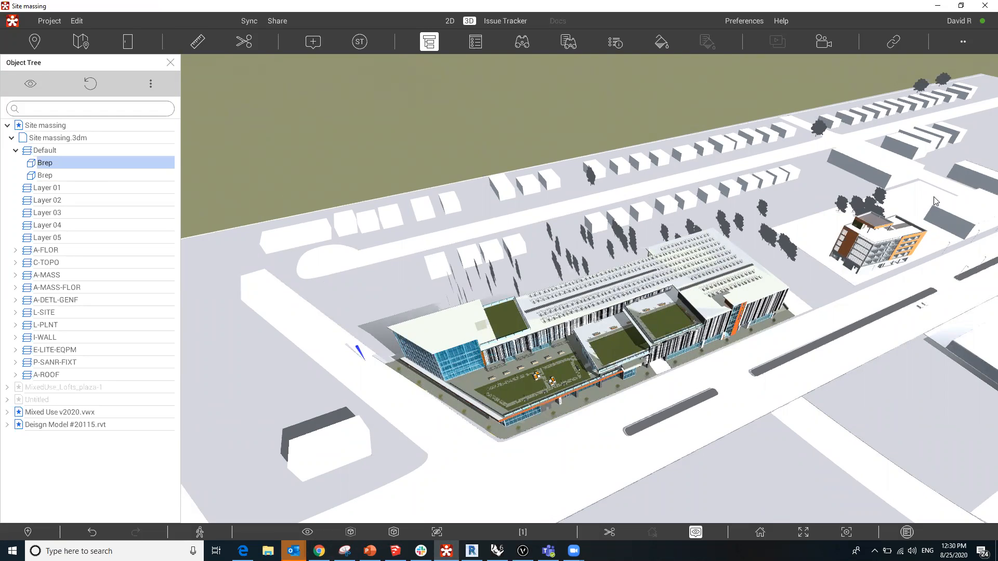
left_click_drag(875, 265, 796, 230)
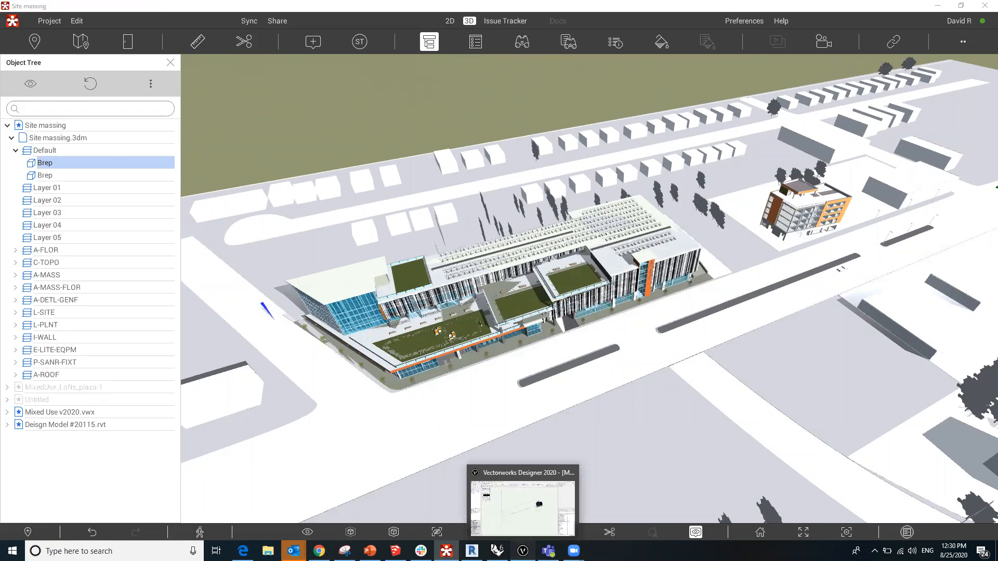
Step: Compare the Vectorworks origin lines with the Revizto scene, and briefly open and close the Ruler there
left_click(523, 551)
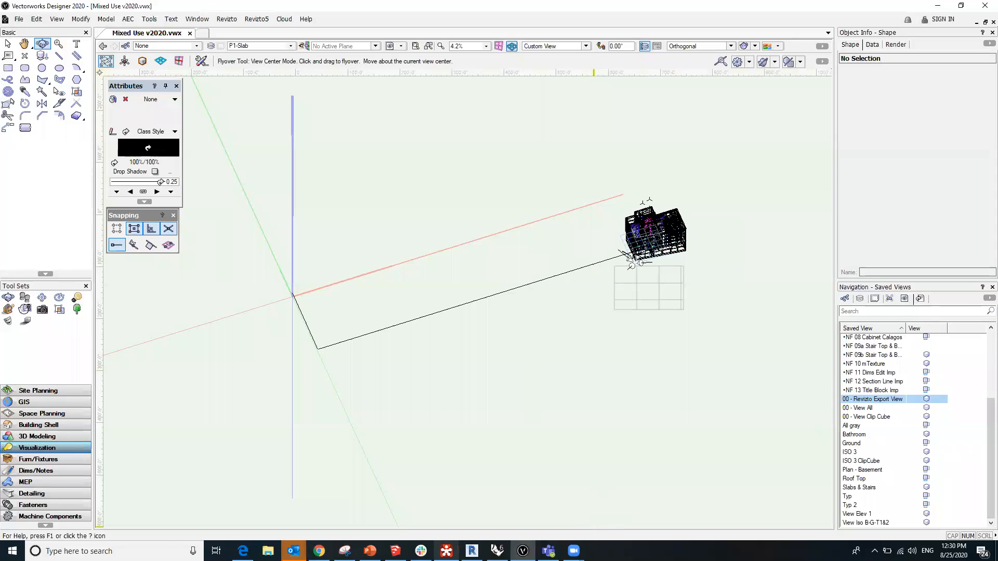
left_click(446, 550)
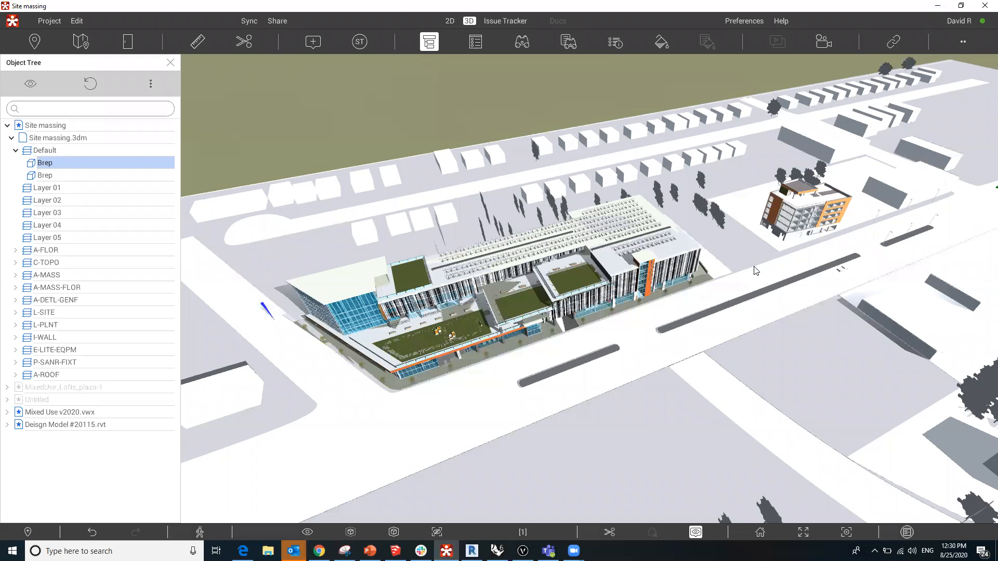
left_click(199, 42)
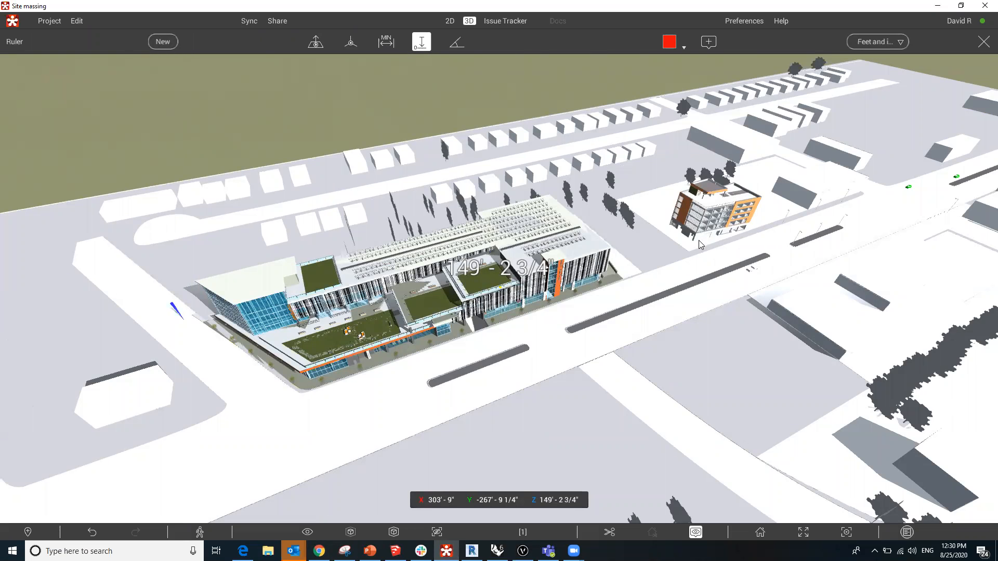
left_click(983, 41)
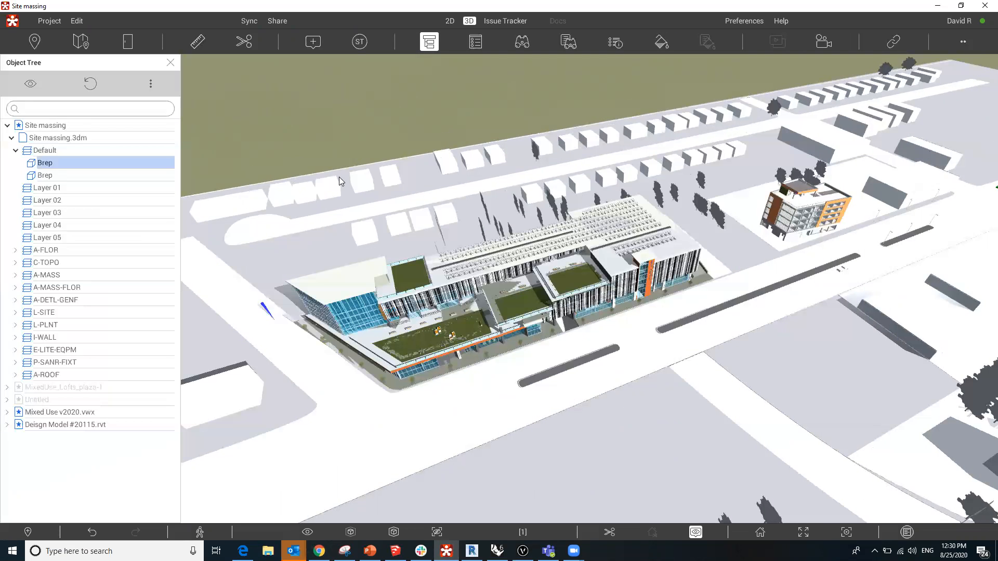
Step: Collapse the Site massing branch of the object tree and clear the selection in the 3D scene
left_click(12, 139)
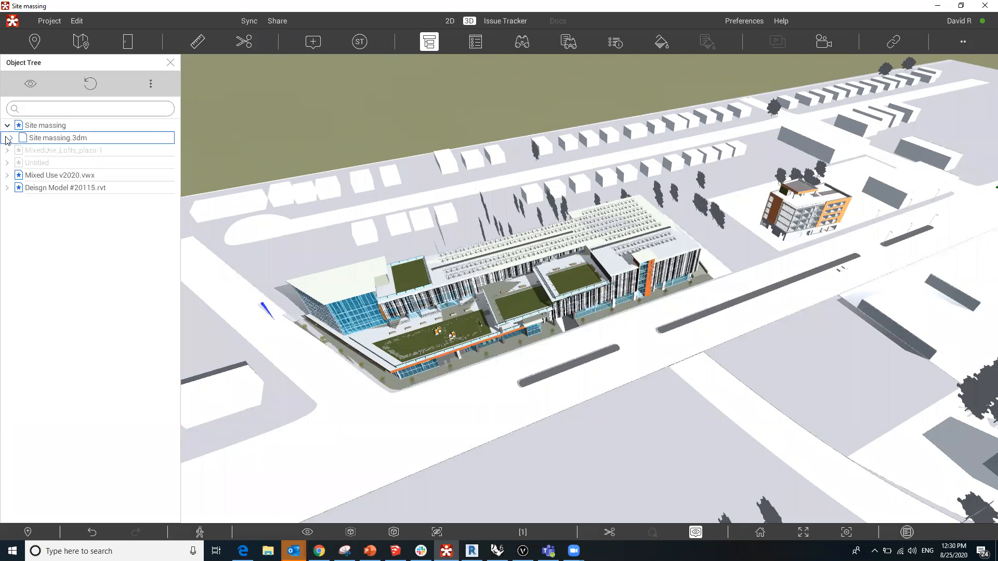
left_click(8, 126)
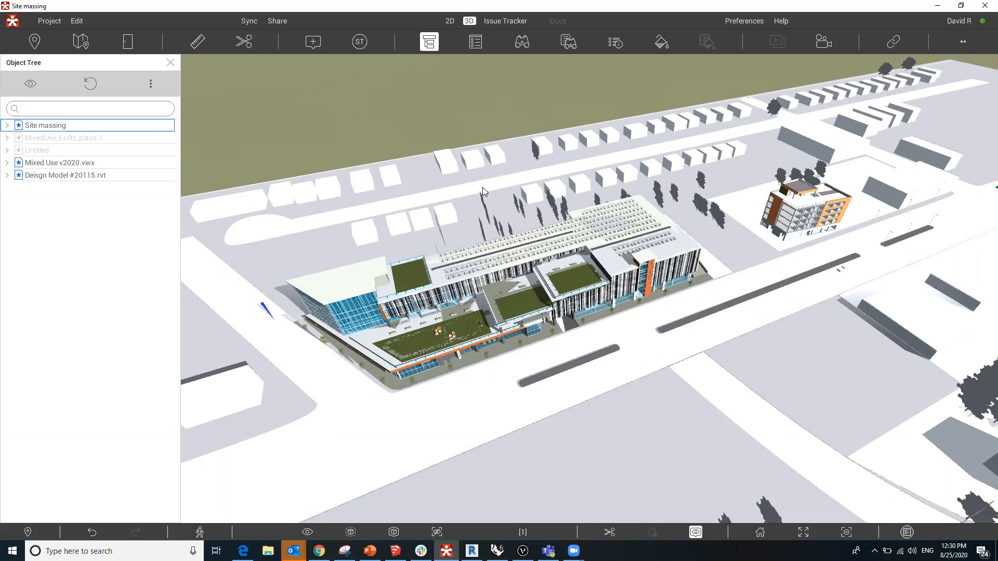
left_click(441, 142)
middle_click_drag(585, 340, 636, 256)
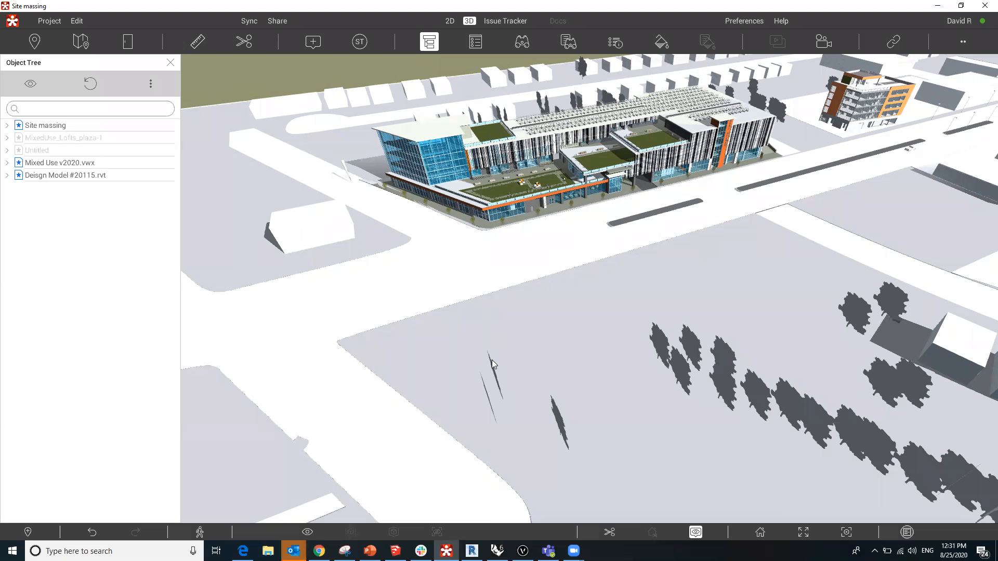
Step: Compare the MixedUse_Lofts_plaza-1 model in SketchUp with the Revizto site scene, ending in SketchUp
mouse_move(531, 333)
left_click(394, 551)
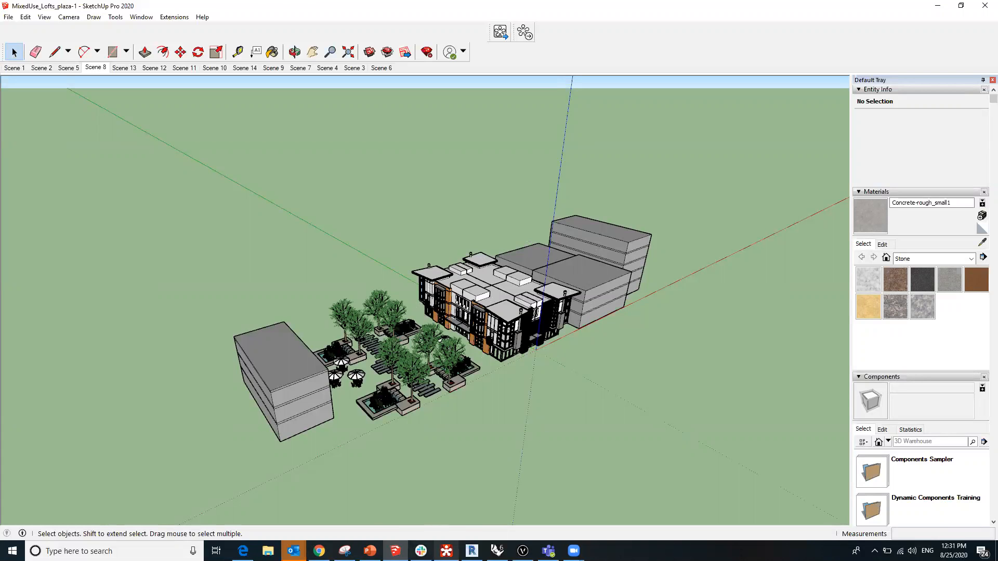
left_click(446, 551)
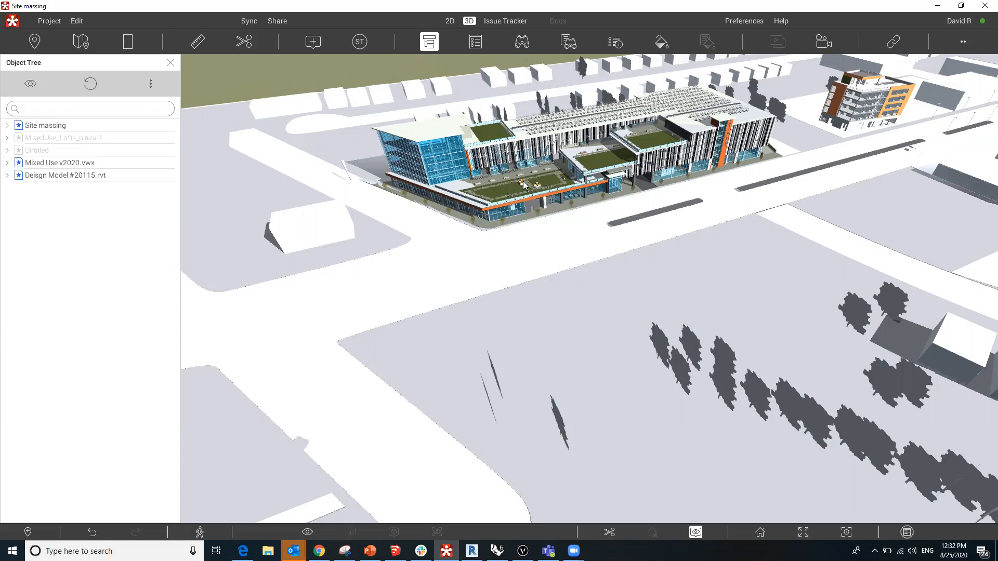
mouse_move(523, 184)
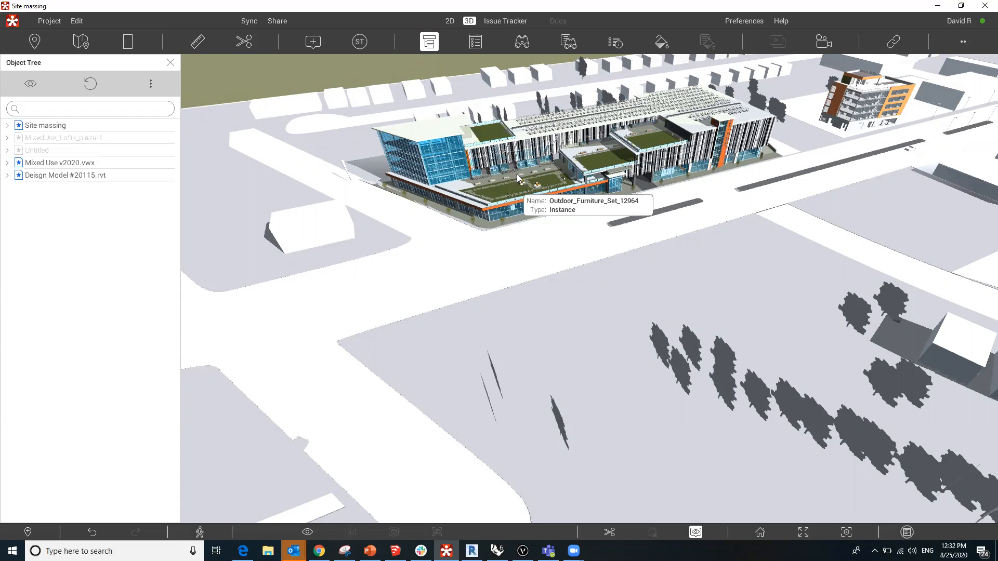
left_click(395, 551)
mouse_move(421, 551)
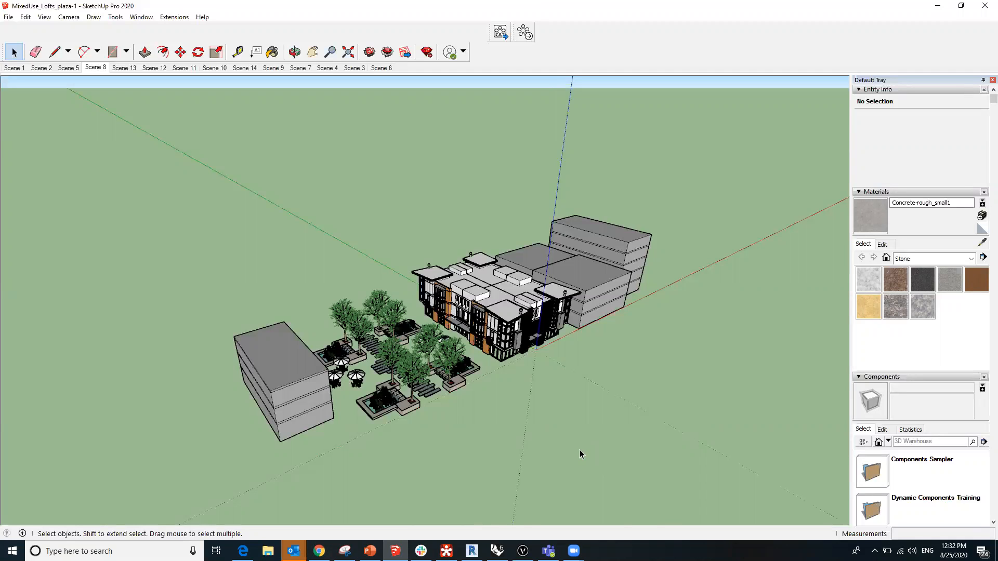
left_click(525, 32)
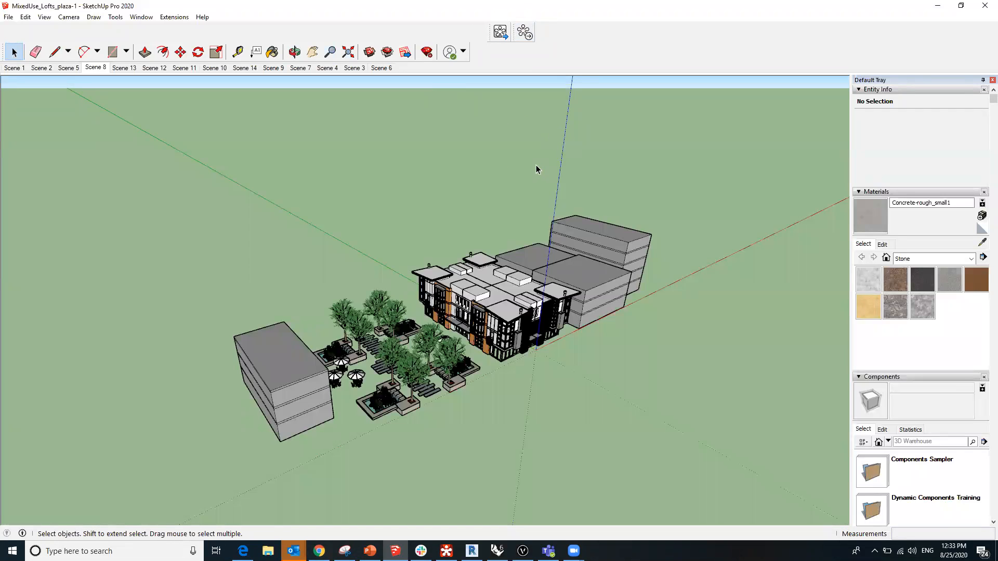
Step: Move the drawing axes at the building's entrance by 100 along the red and green directions
scroll(539, 349, "up", 5)
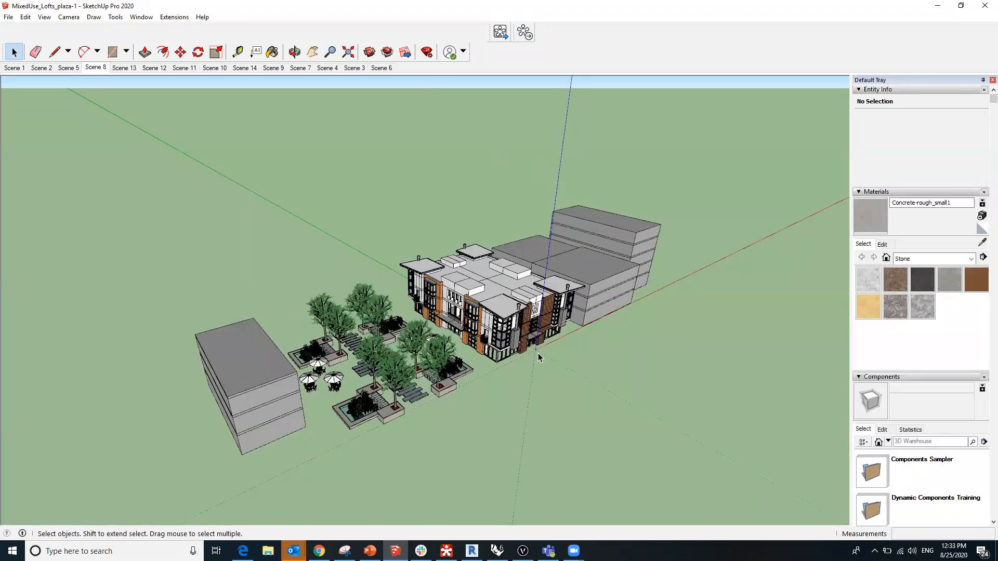
scroll(533, 355, "up", 2)
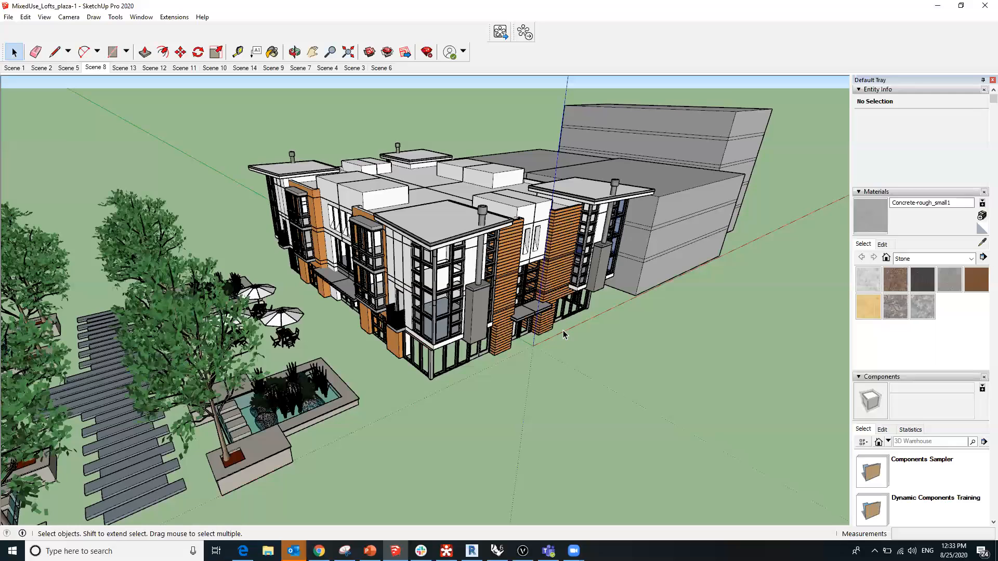
scroll(533, 351, "up", 4)
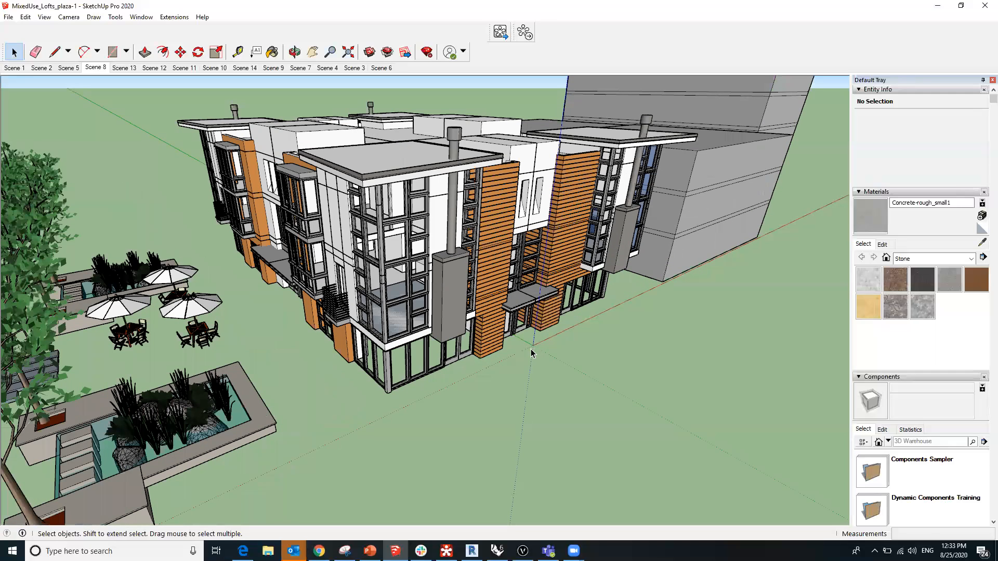
right_click(533, 346)
left_click(579, 364)
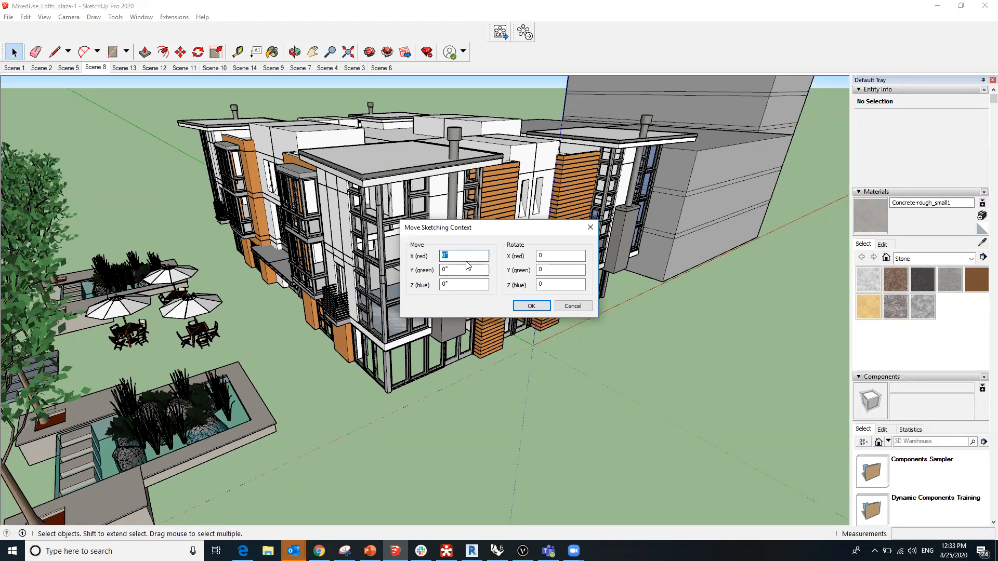
type("100")
double_click(473, 270)
type("0'100")
left_click(531, 306)
Step: Locate the moved origin beside the grey massing blocks and reset the drawing axes
mouse_move(579, 342)
middle_mouse_down()
mouse_move(621, 271)
mouse_move(587, 358)
middle_mouse_up()
scroll(415, 332, "down", 5)
middle_click_drag(440, 331, 621, 267)
middle_click_drag(688, 280, 555, 236)
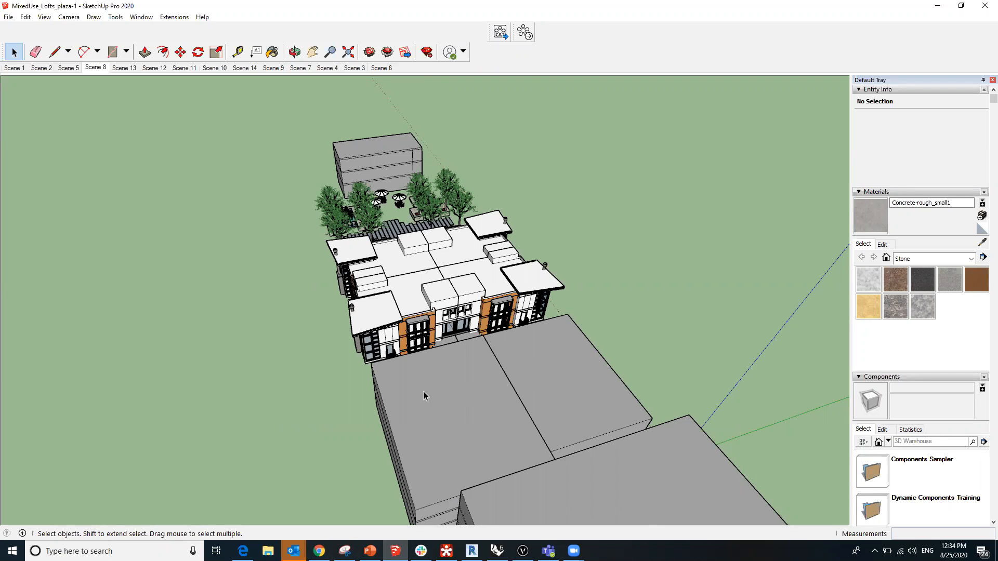
scroll(423, 391, "down", 4)
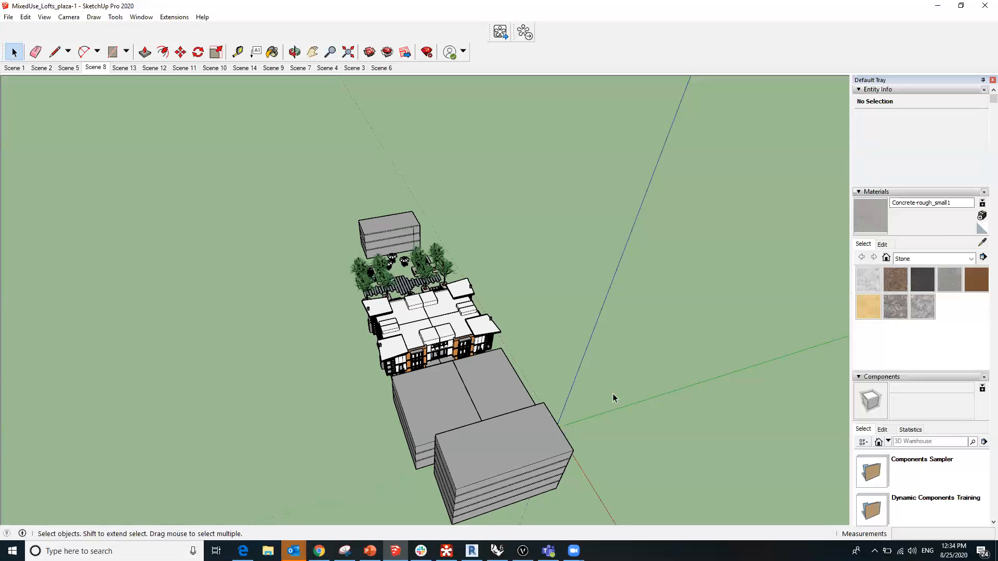
middle_click_drag(612, 397, 485, 470)
scroll(487, 467, "up", 4)
scroll(484, 460, "up", 3)
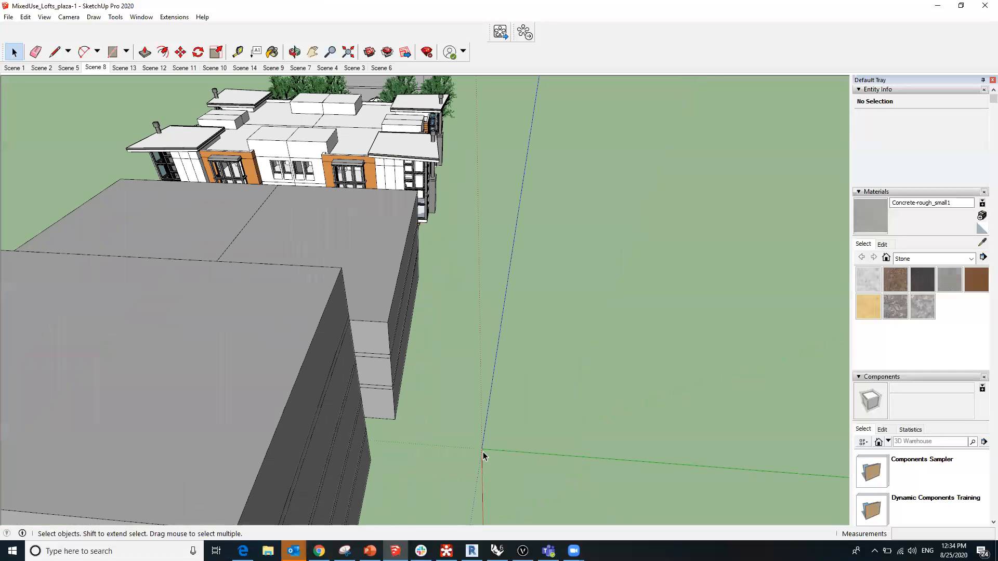
right_click(480, 450)
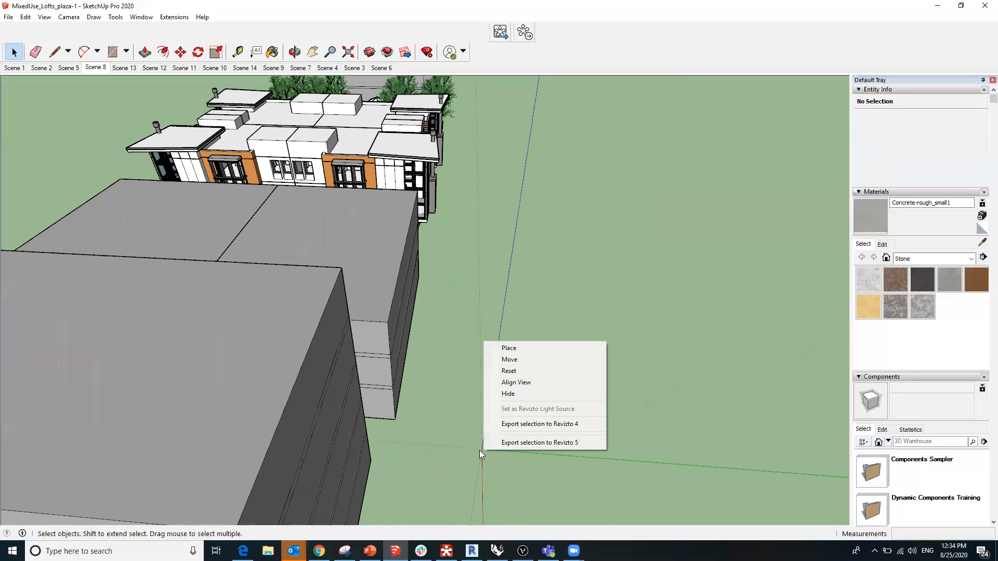
left_click(515, 371)
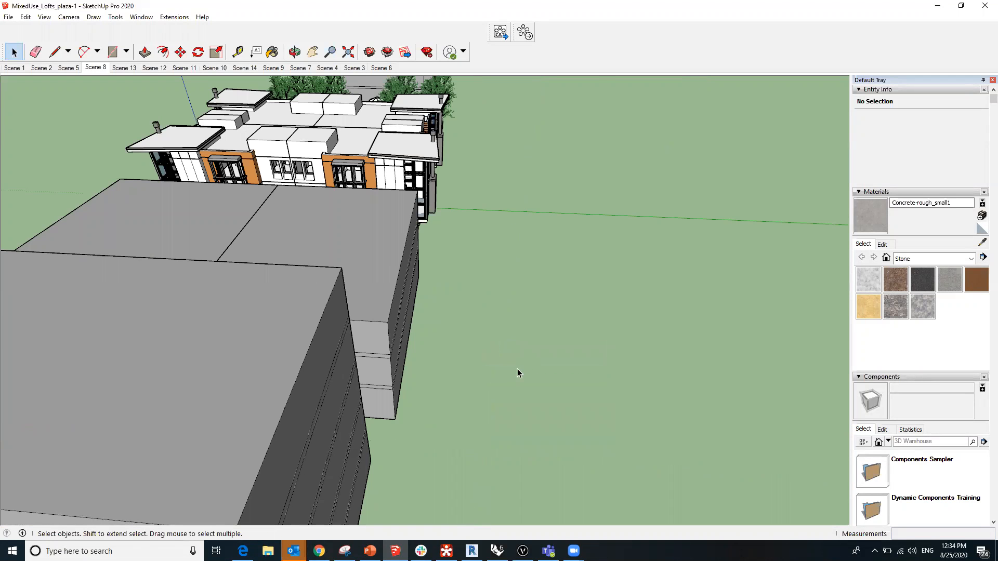
Step: Inspect the drawing axes' origin at the building's entrance, its axes options and its position relative to the surrounding massing blocks and plaza
scroll(547, 363, "down", 5)
right_click(394, 305)
left_click(538, 310)
left_click(515, 318)
middle_click_drag(535, 300, 506, 302)
scroll(319, 276, "up", 6)
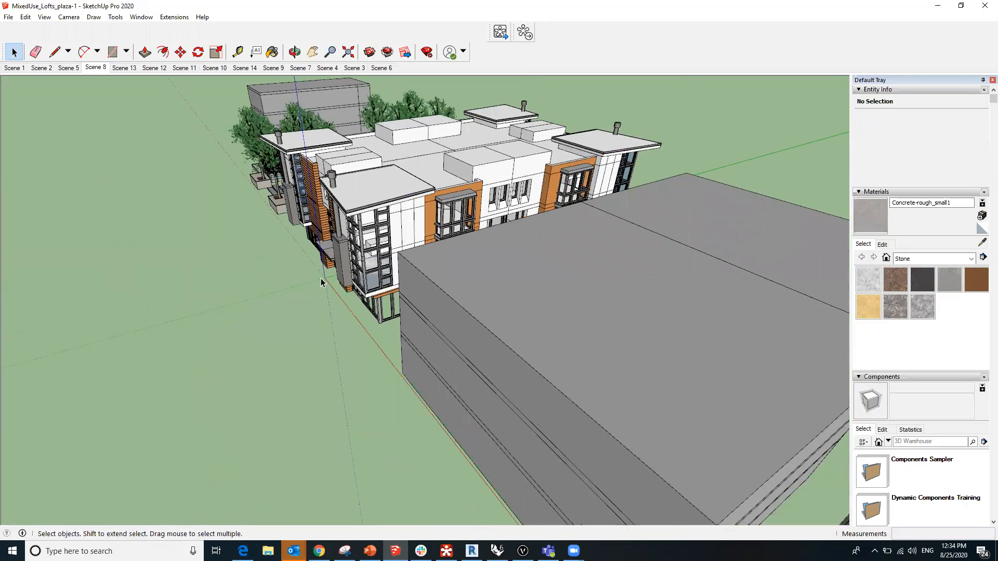
scroll(323, 279, "up", 5)
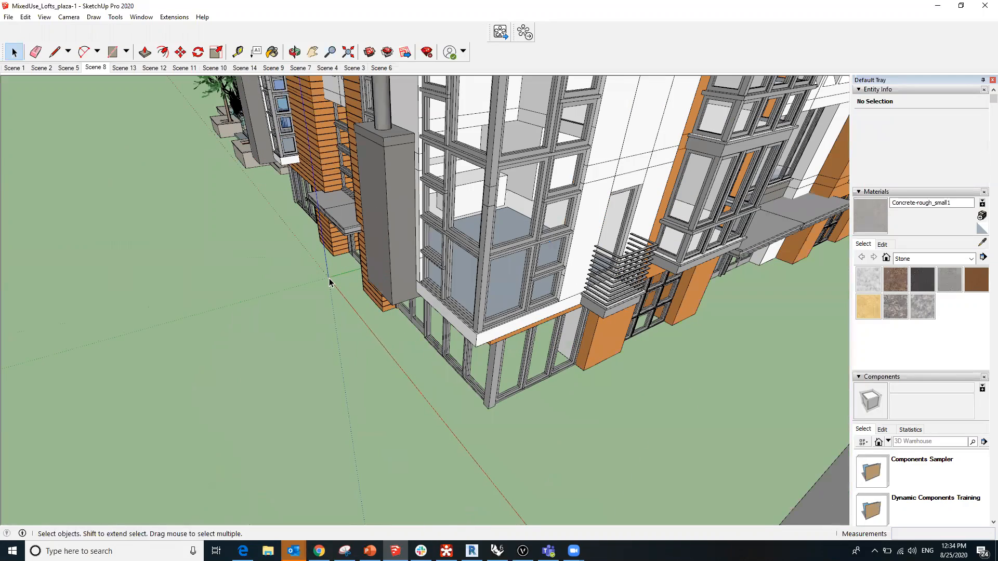
right_click(330, 279)
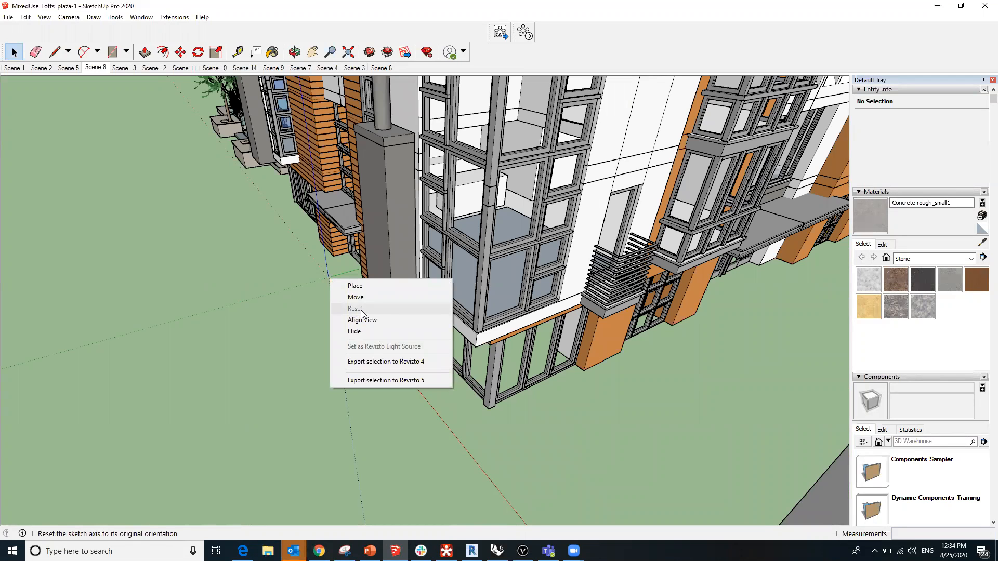
left_click(318, 323)
scroll(314, 327, "down", 2)
scroll(333, 311, "down", 4)
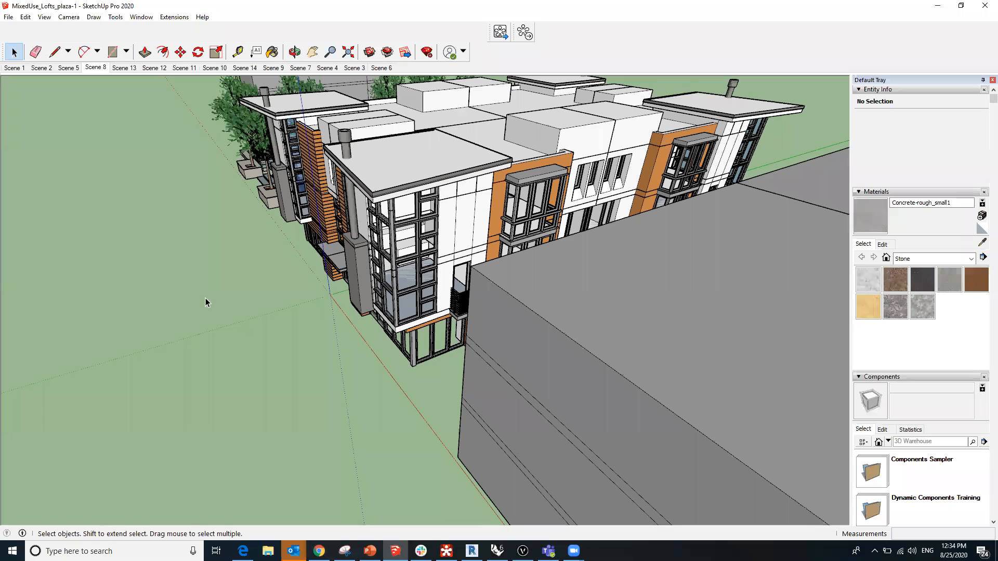
right_click(329, 298)
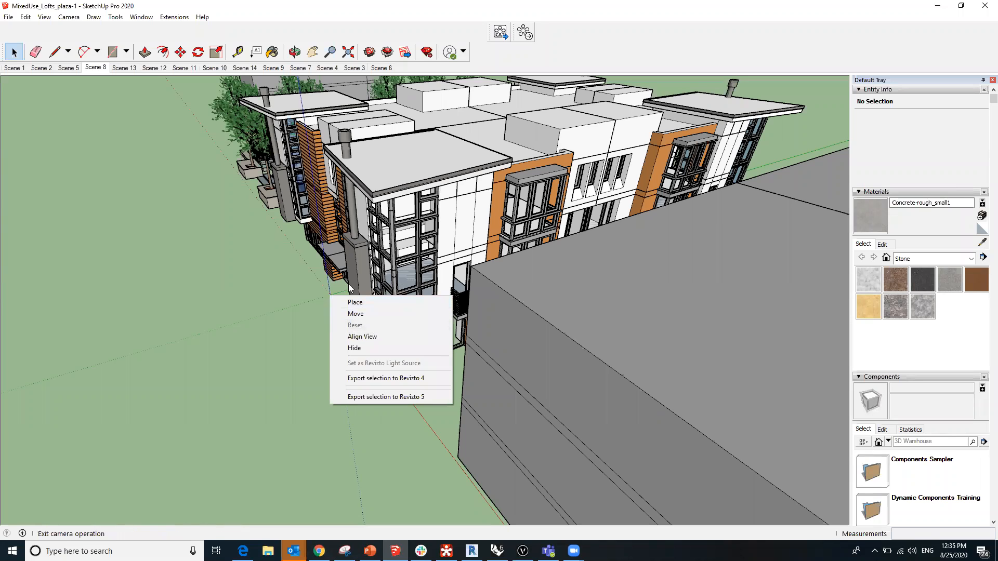
left_click(310, 346)
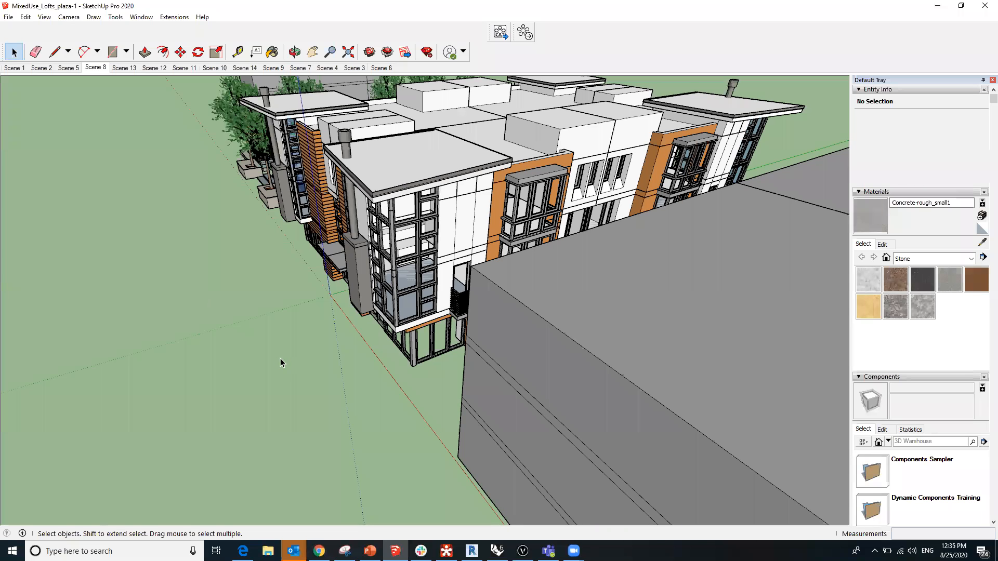
scroll(284, 368, "down", 2)
scroll(283, 364, "down", 3)
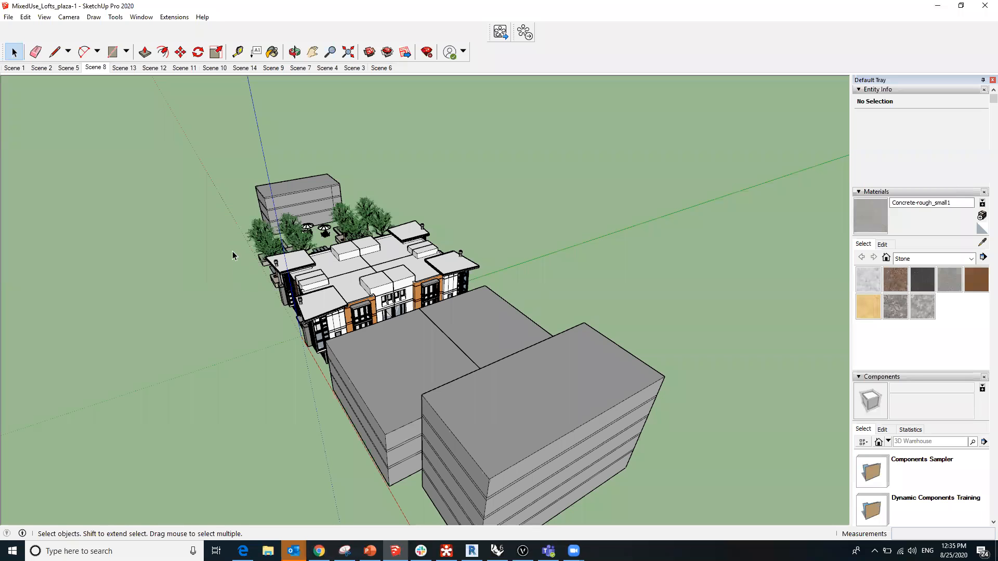
middle_click_drag(368, 163, 705, 157)
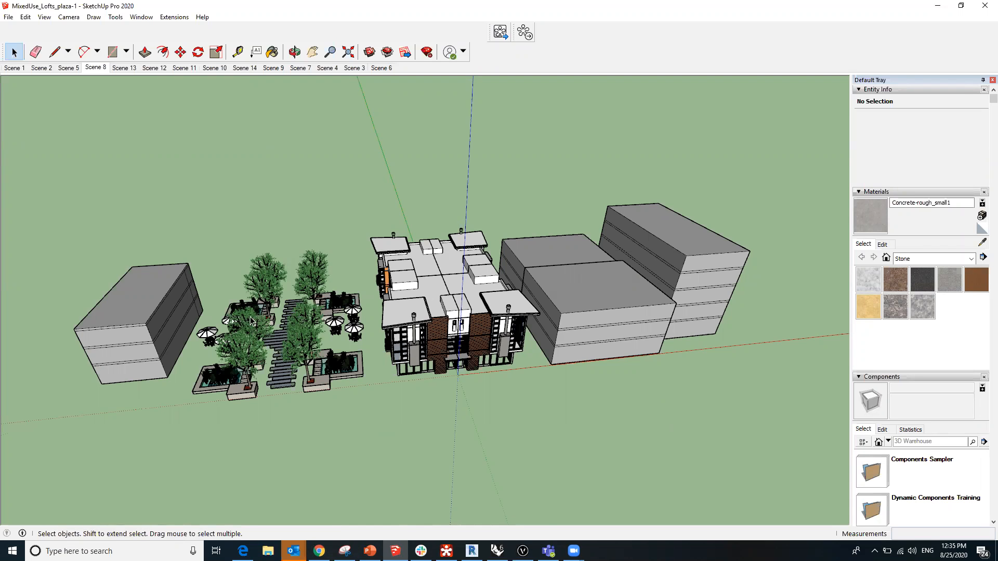
scroll(219, 305, "down", 2)
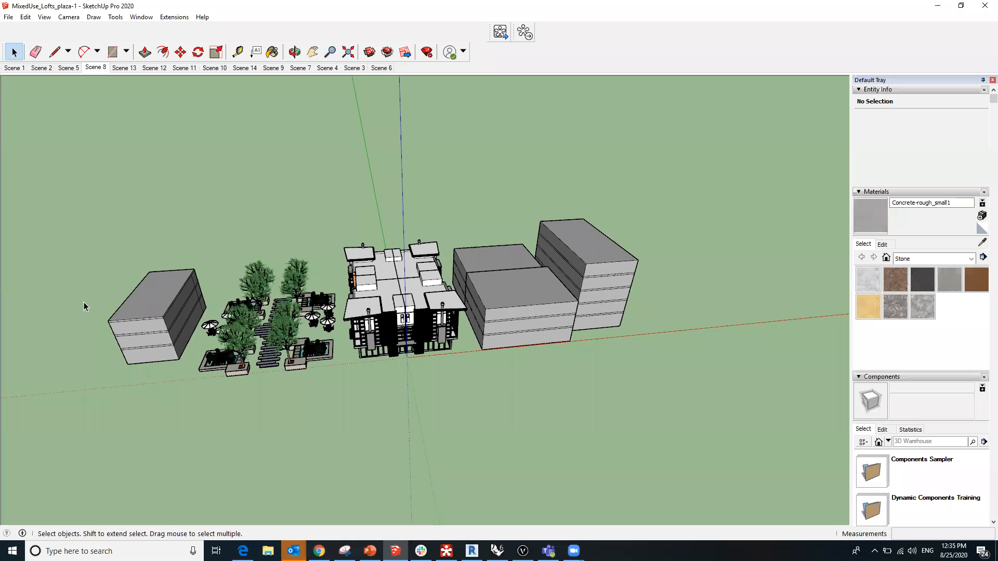
Step: Review the saved scenes, including Scene 1, Scene 14 and Scene 11, and examine the plaza, building and origin from above
left_click(67, 69)
left_click(39, 68)
left_click(12, 68)
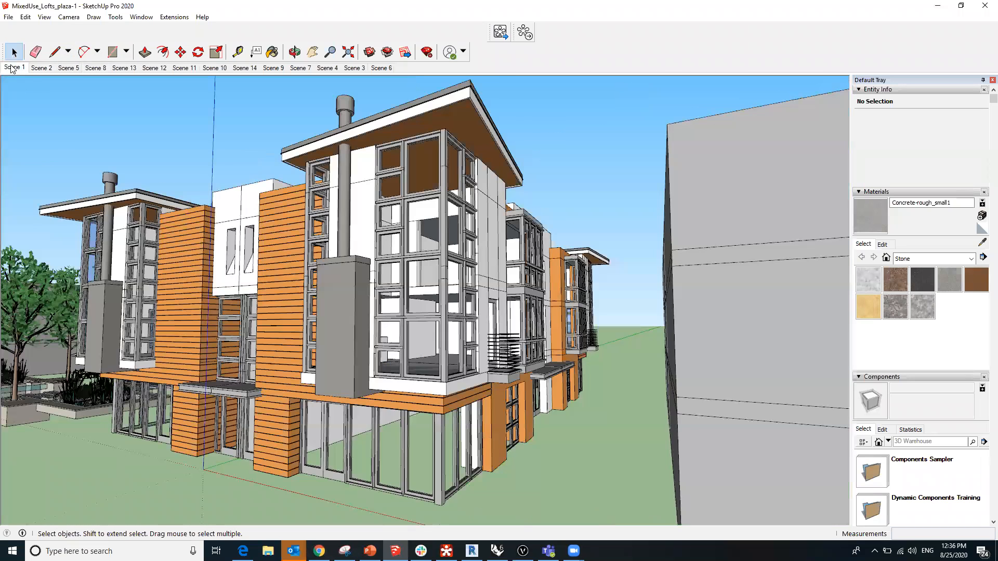
left_click(272, 68)
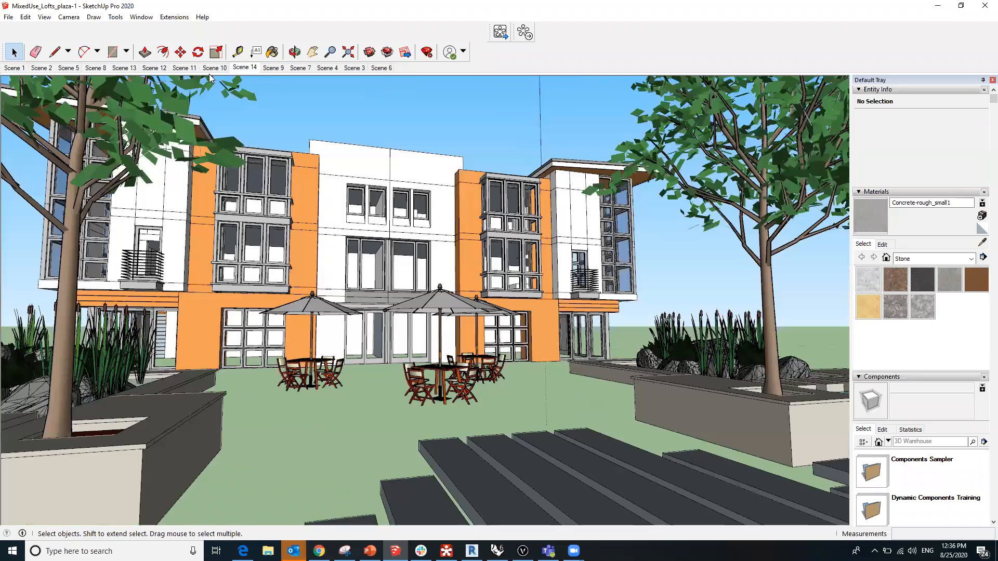
left_click(211, 68)
left_click(184, 68)
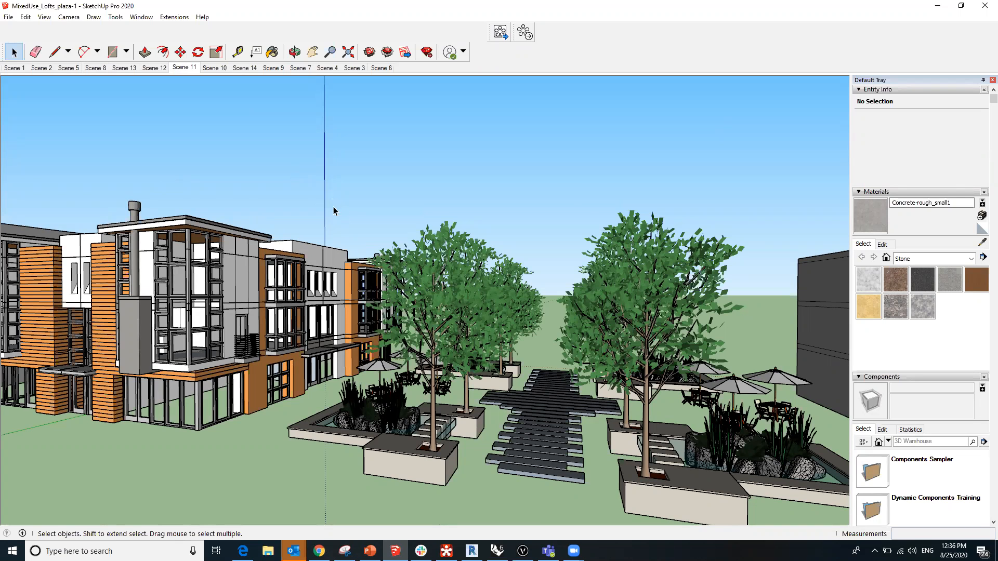
scroll(343, 194, "down", 4)
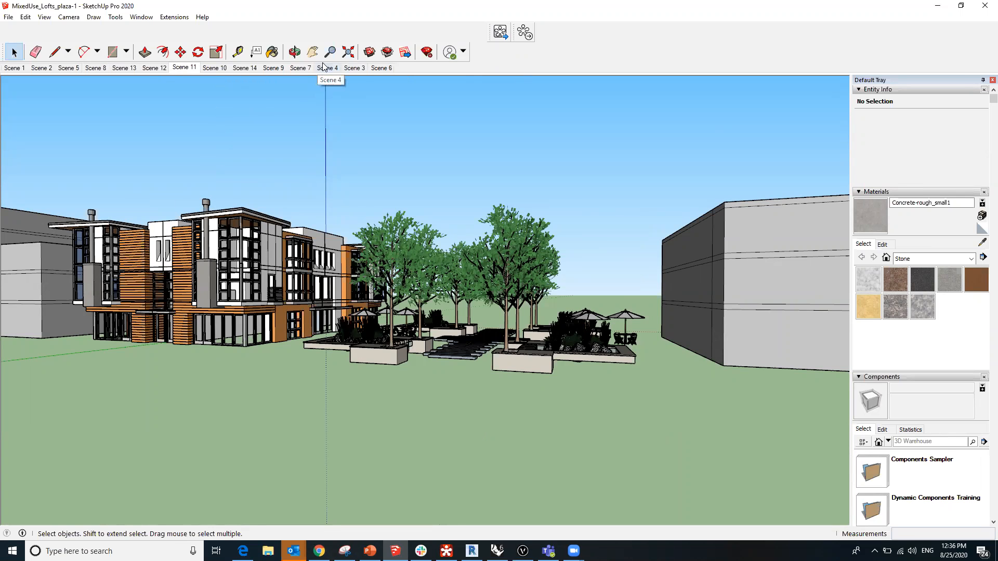
middle_click_drag(463, 151, 37, 304)
middle_click_drag(657, 227, 388, 272)
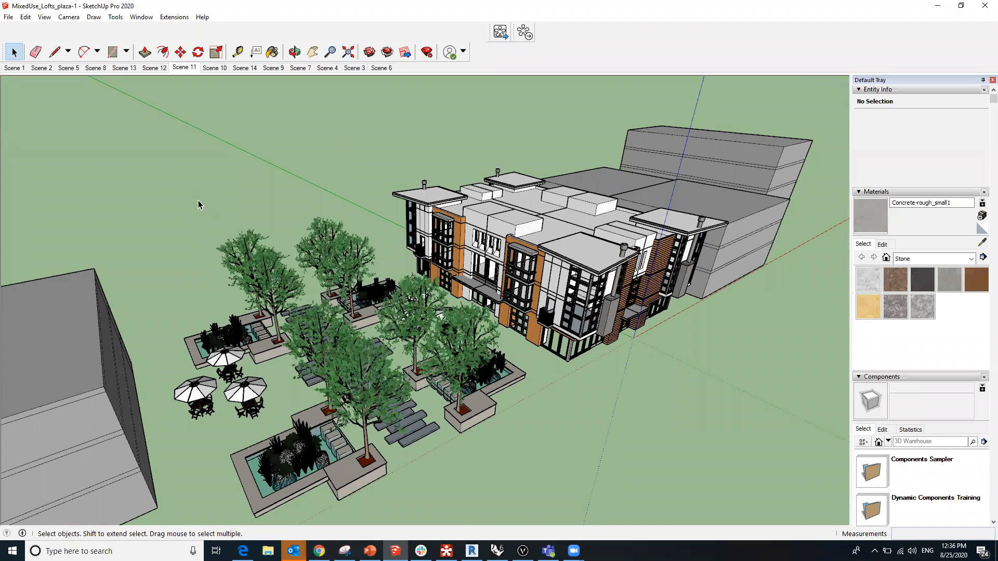
scroll(239, 224, "down", 3)
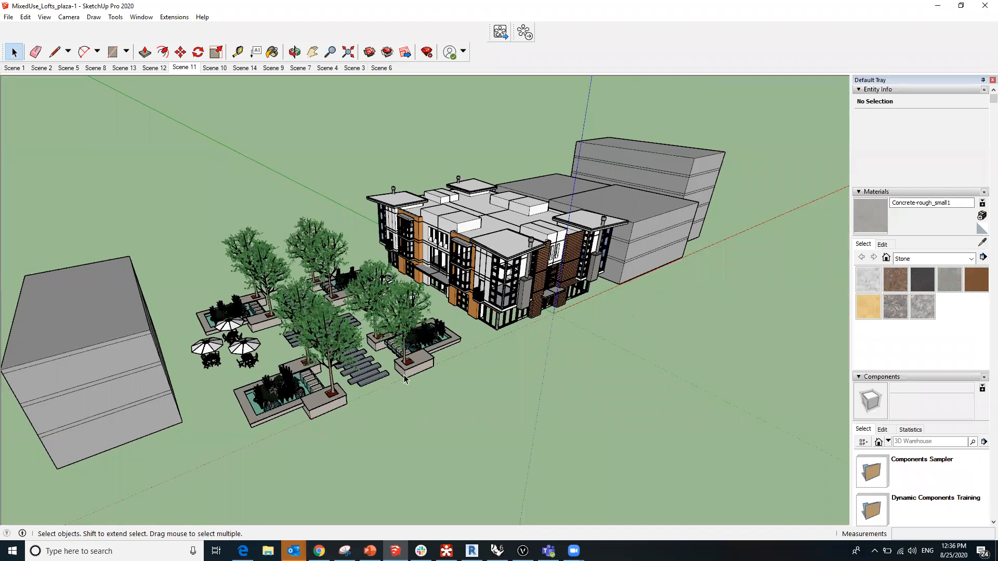
Step: Switch to Revizto and unhide the MixedUse_Lofts_plaza-1 model in the site scene
mouse_move(446, 551)
left_click(445, 501)
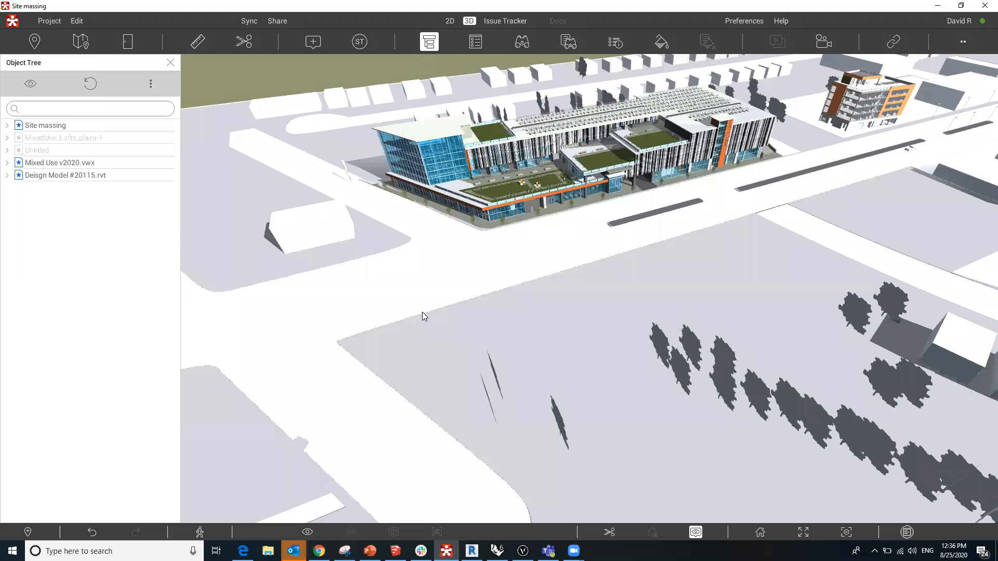
scroll(430, 309, "down", 5)
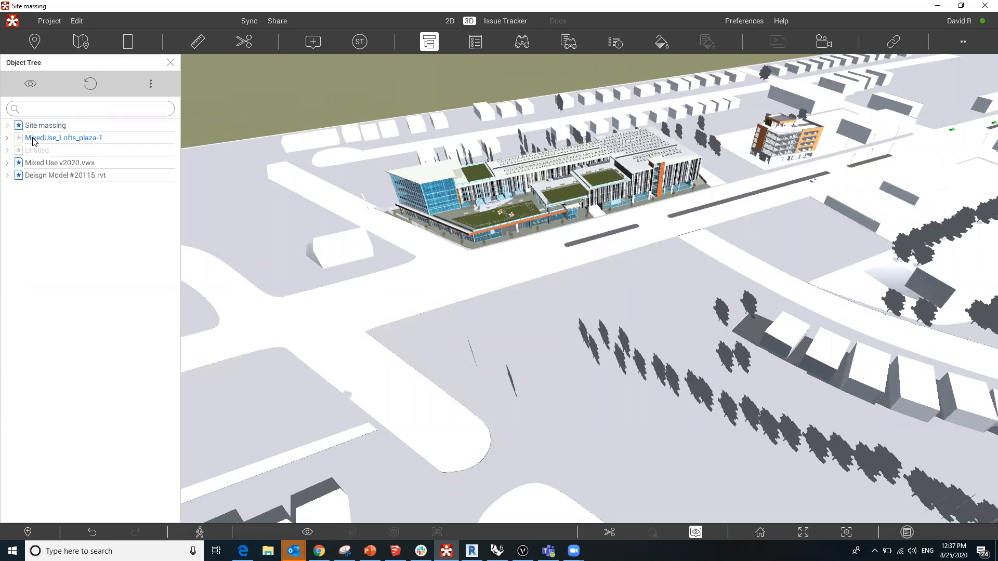
right_click(52, 141)
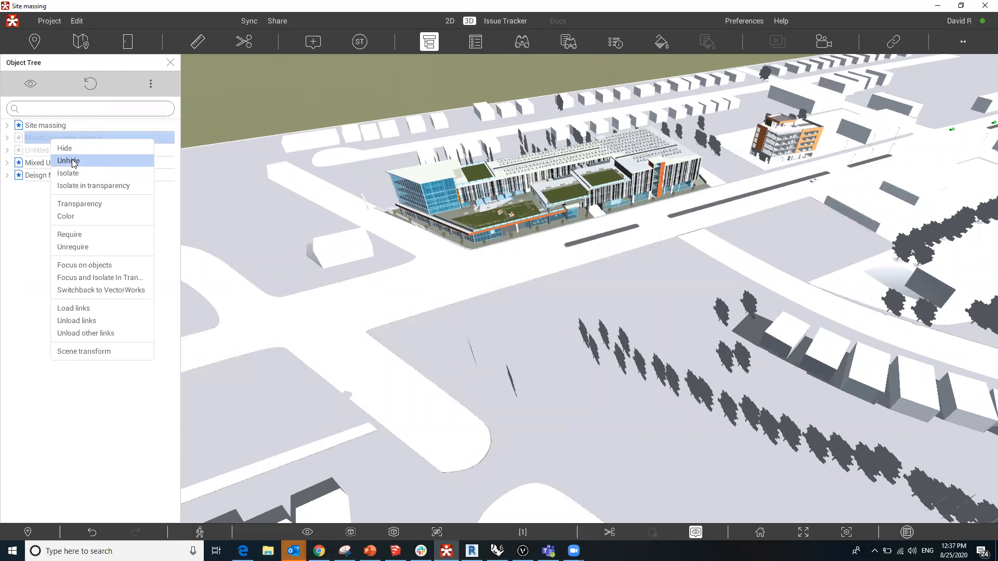
left_click(67, 158)
left_click(248, 107)
scroll(374, 221, "up", 3)
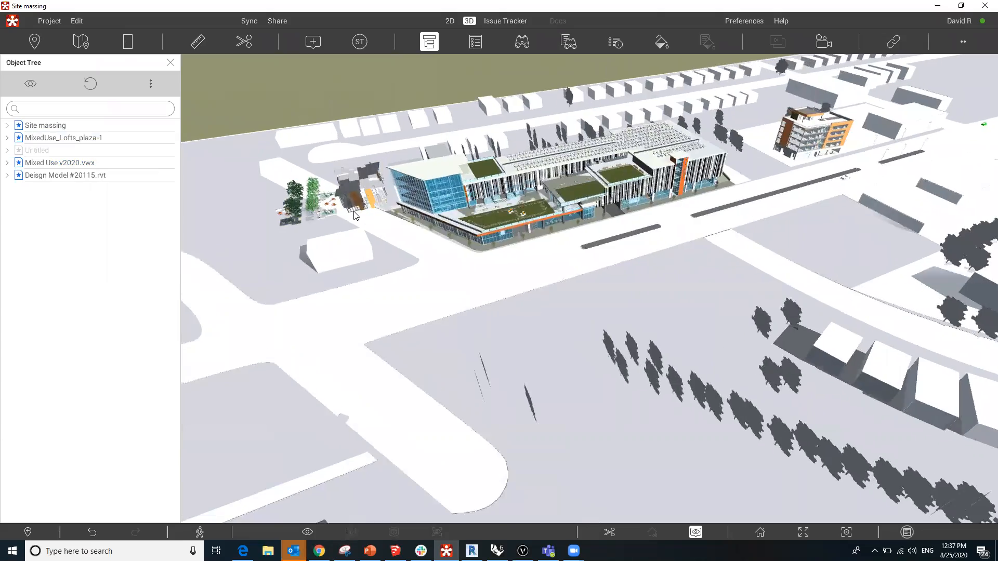
Step: Select the origin cone at the lofts building's entrance in Revizto and compare its location with the axes origin in SketchUp
scroll(355, 214, "up", 2)
scroll(359, 216, "up", 6)
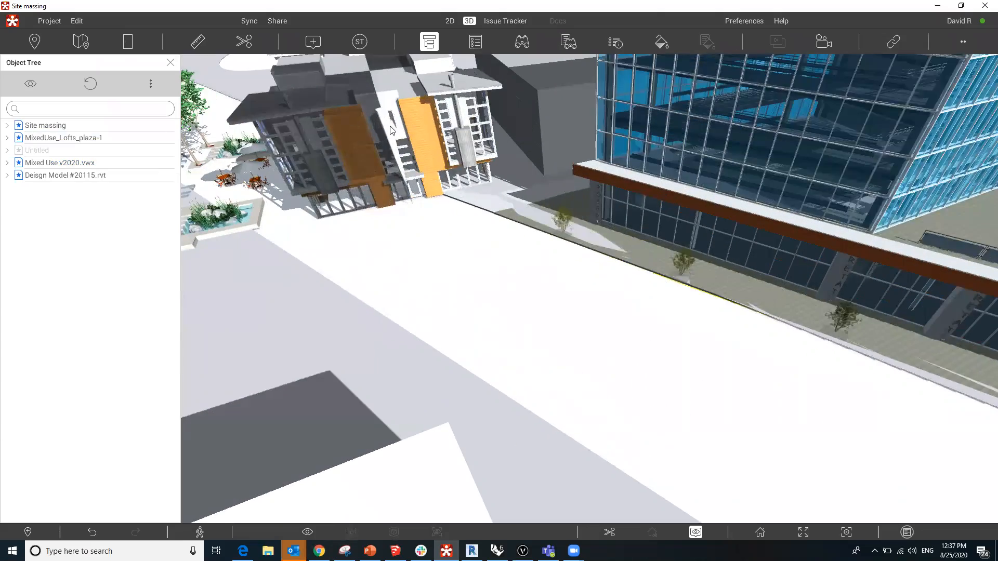
left_click(389, 126)
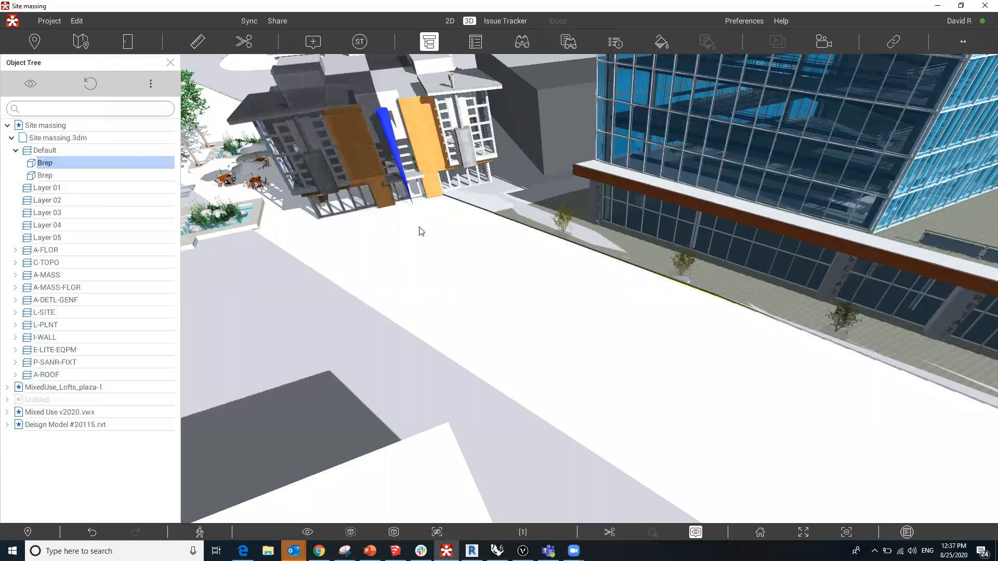
left_click(394, 551)
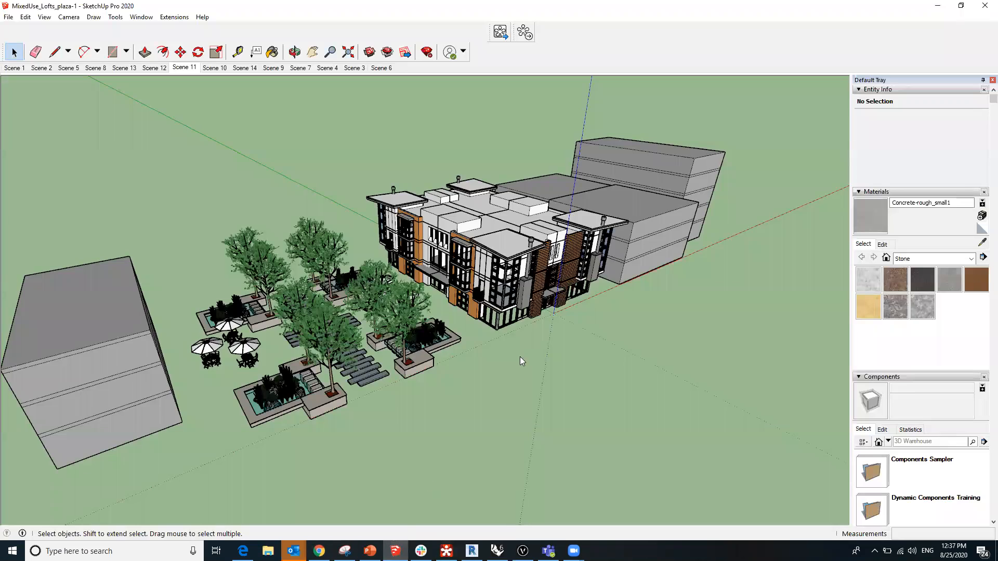
scroll(564, 317, "up", 4)
scroll(553, 315, "up", 5)
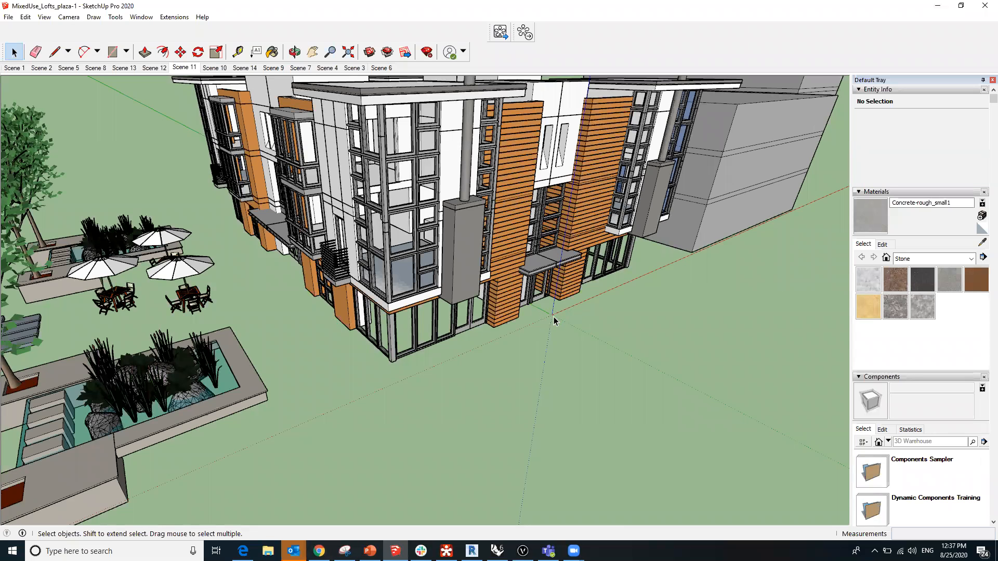
left_click(446, 550)
scroll(415, 207, "up", 5)
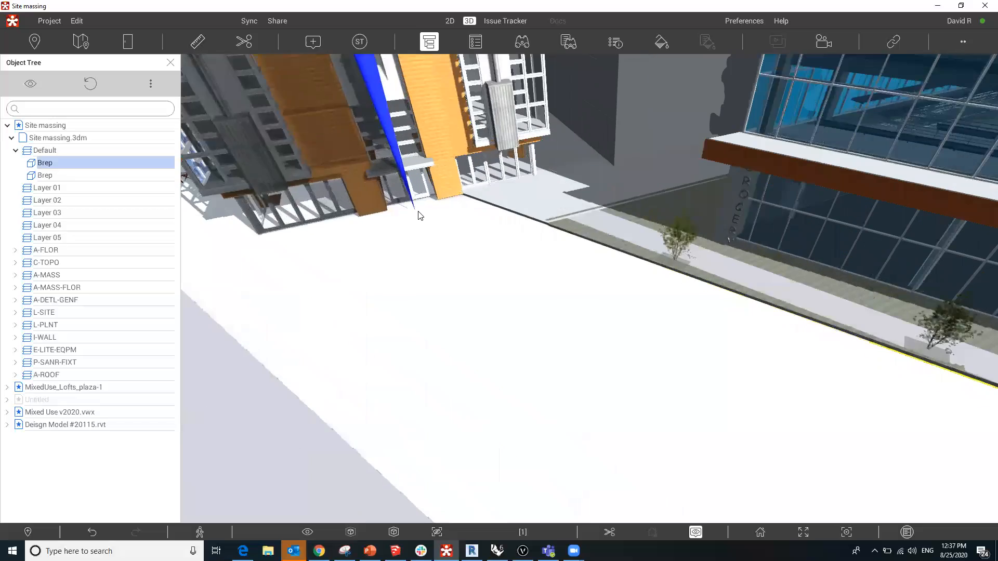
scroll(484, 238, "down", 5)
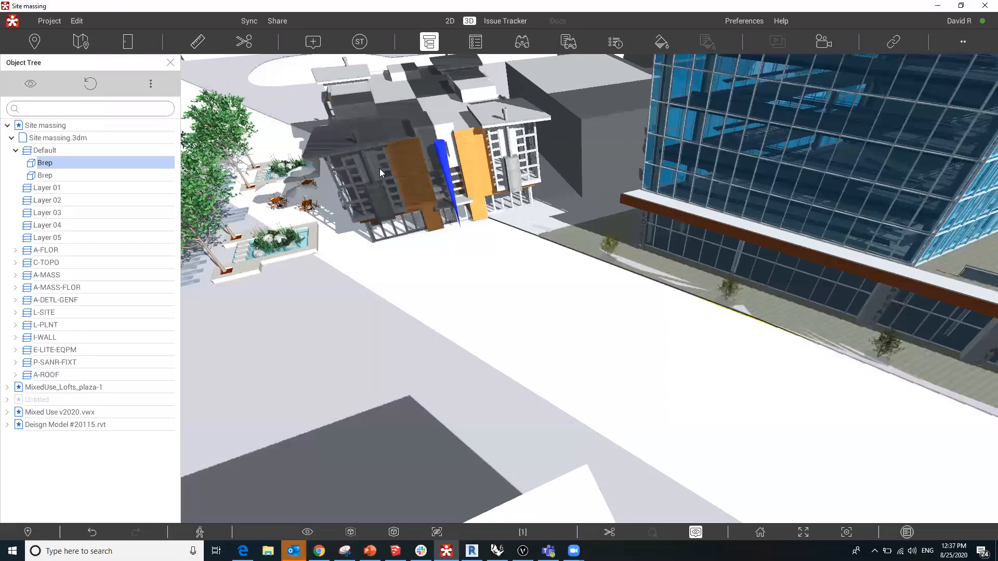
scroll(514, 283, "down", 4)
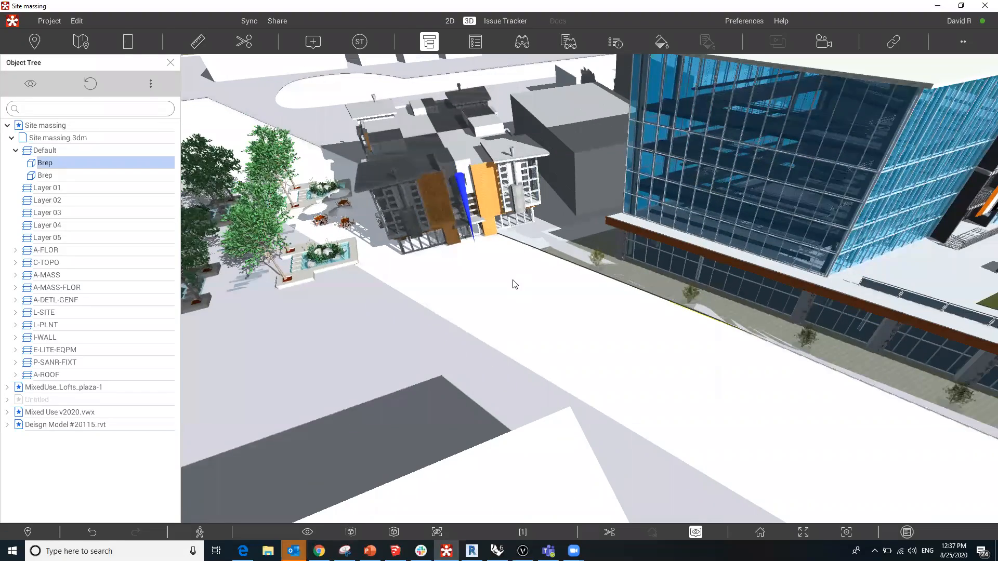
scroll(509, 266, "down", 4)
Step: Clear the cone selection and collapse the Site massing.3dm file and its parent branch in the object tree
left_click(295, 76)
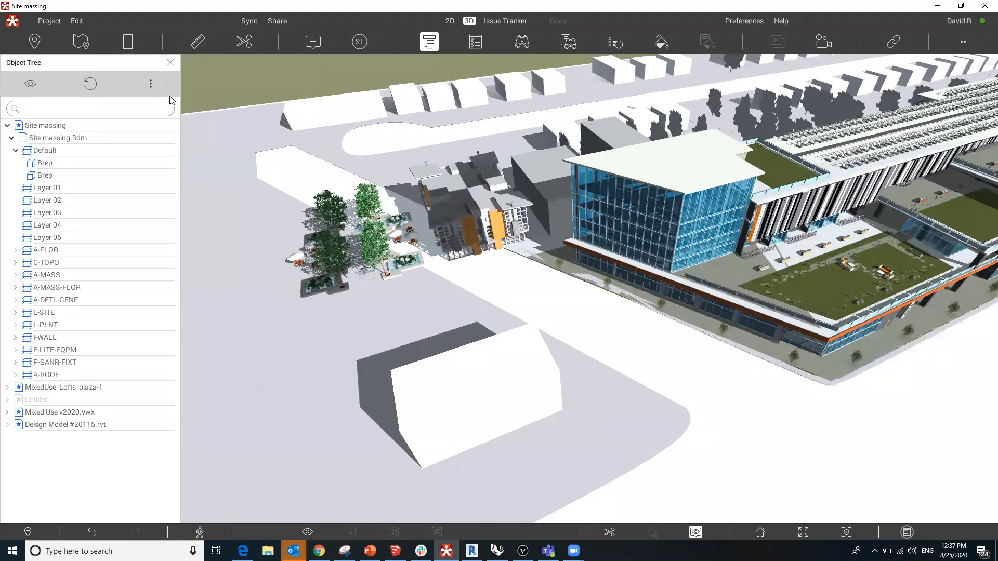
left_click(11, 137)
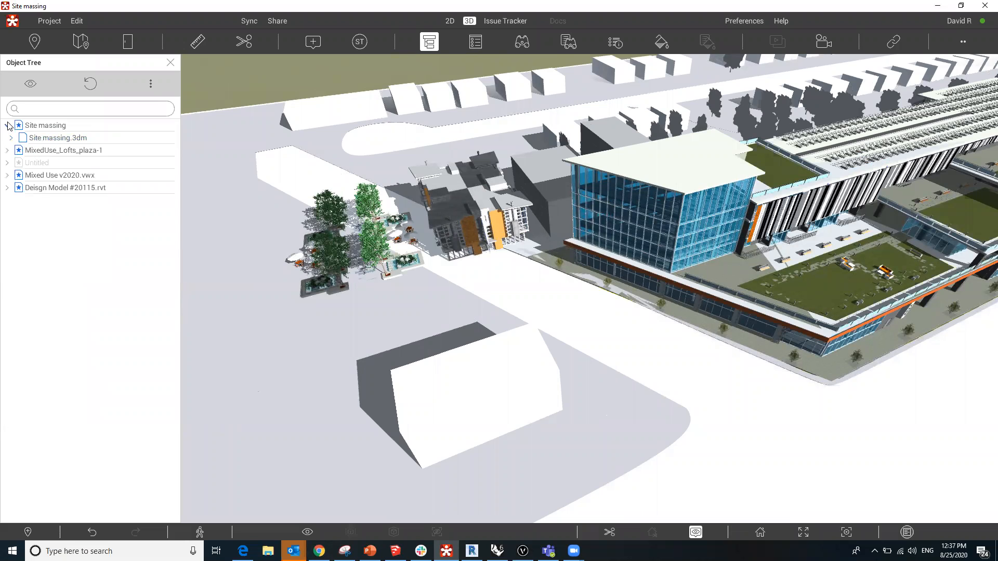
left_click(7, 125)
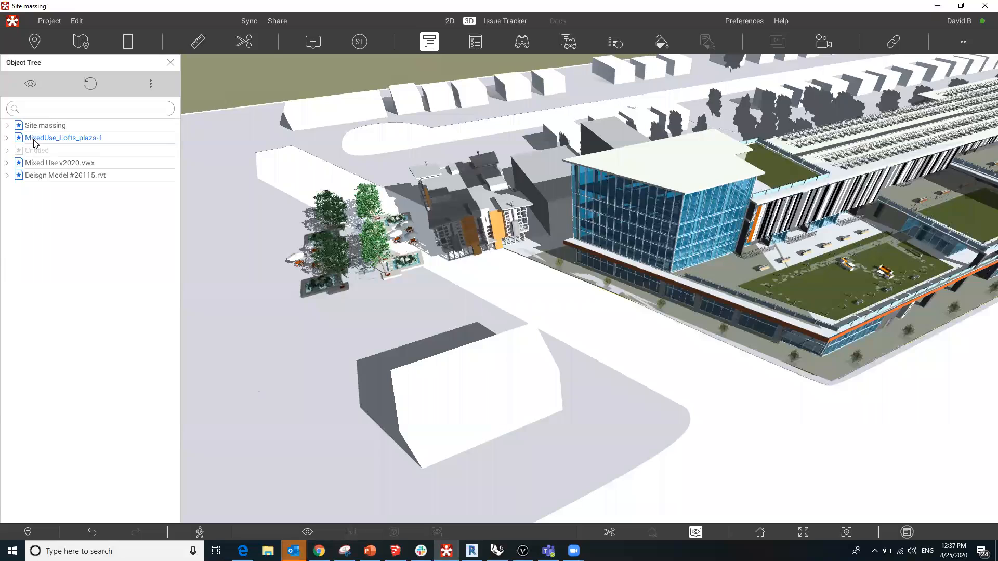
Step: Transform the MixedUse_Lofts_plaza-1 scene to origin X 200 ft and Y -200 ft with a rotation of 180 degrees
right_click(56, 138)
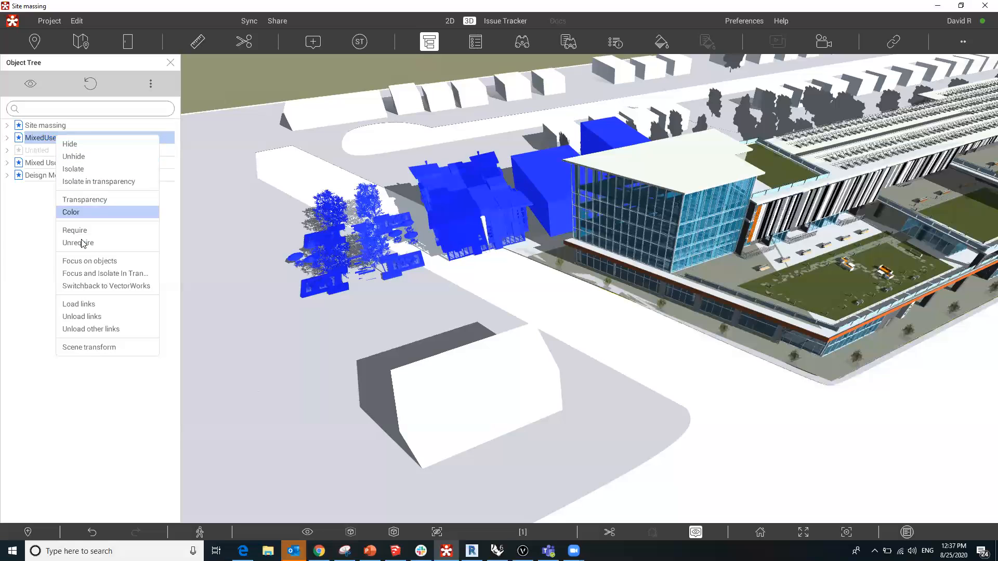
left_click(103, 348)
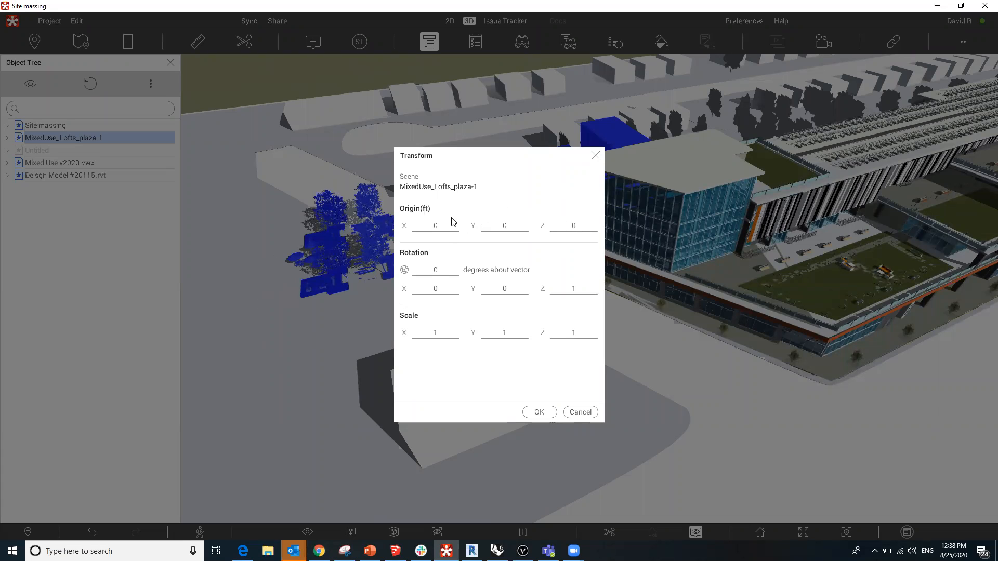
double_click(431, 228)
type("200")
double_click(514, 232)
type("-200")
type("180")
left_click(540, 413)
Step: Clear the selection and examine the transformed lofts model's placement across the street from the glass-fronted building
left_click_drag(591, 351, 608, 267)
key("Escape")
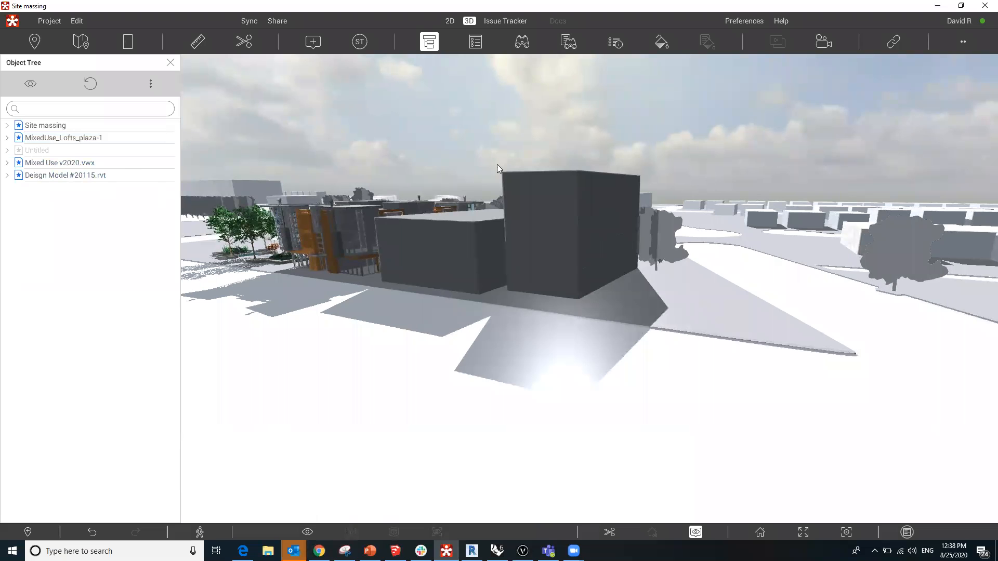
left_click_drag(561, 129, 649, 171)
mouse_move(225, 212)
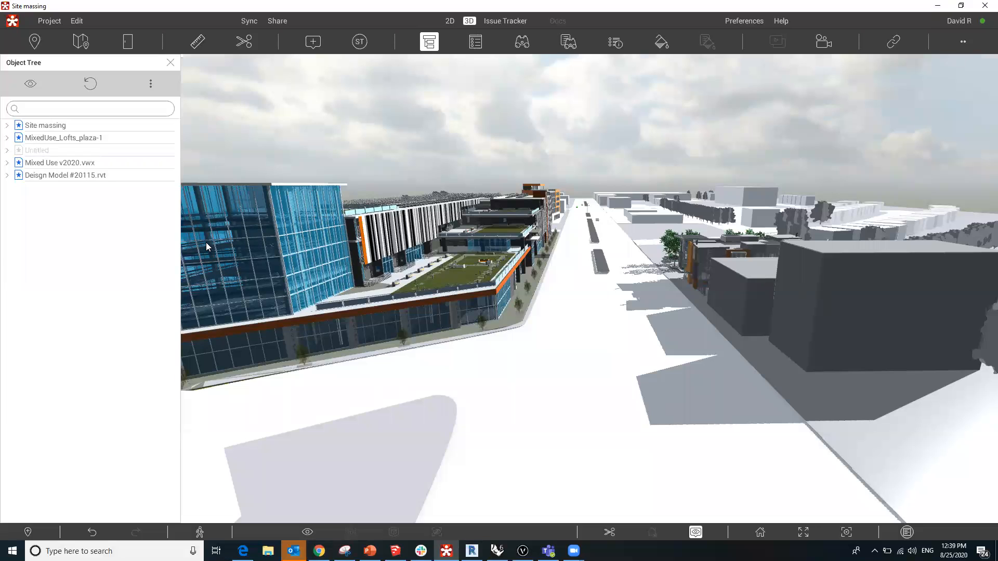
mouse_move(206, 245)
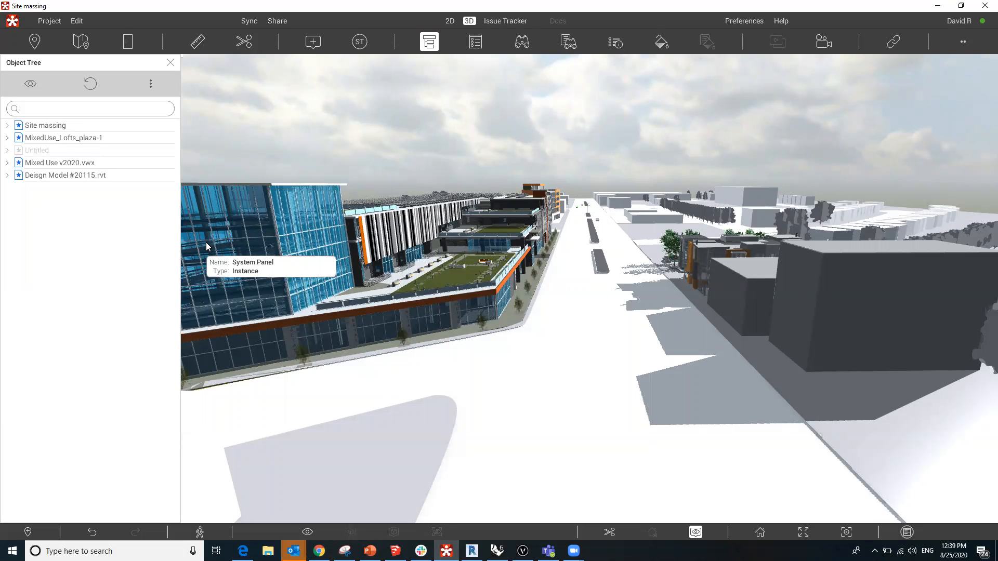
middle_click_drag(580, 136, 451, 166)
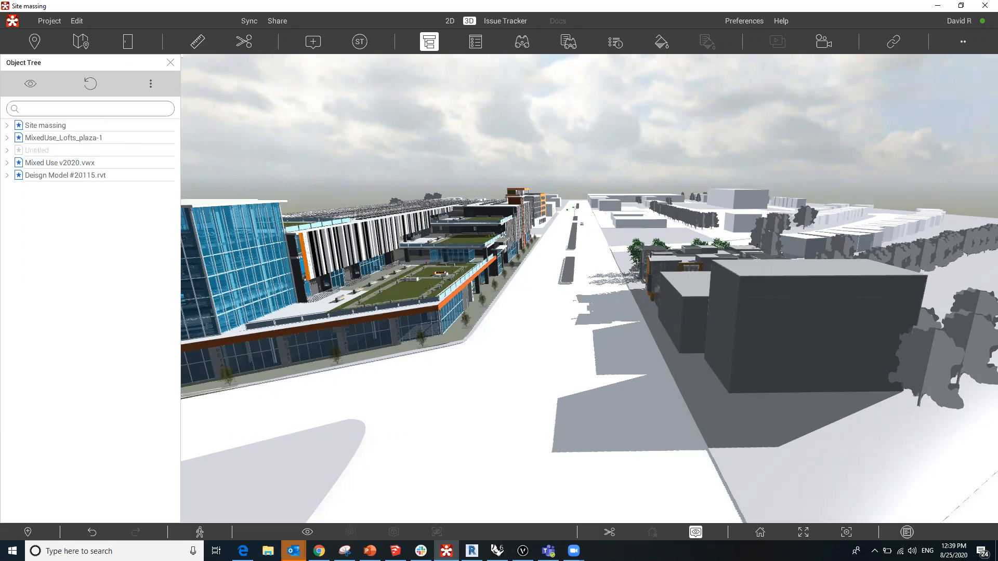
Step: Inspect the scene transform settings of Deisgn Model #20115.rvt, close them and clear the model selection
middle_click_drag(535, 92, 412, 158)
left_click_drag(412, 158, 412, 155)
scroll(408, 161, "down", 5)
scroll(600, 99, "down", 2)
middle_click_drag(599, 100, 414, 223)
scroll(703, 133, "up", 2)
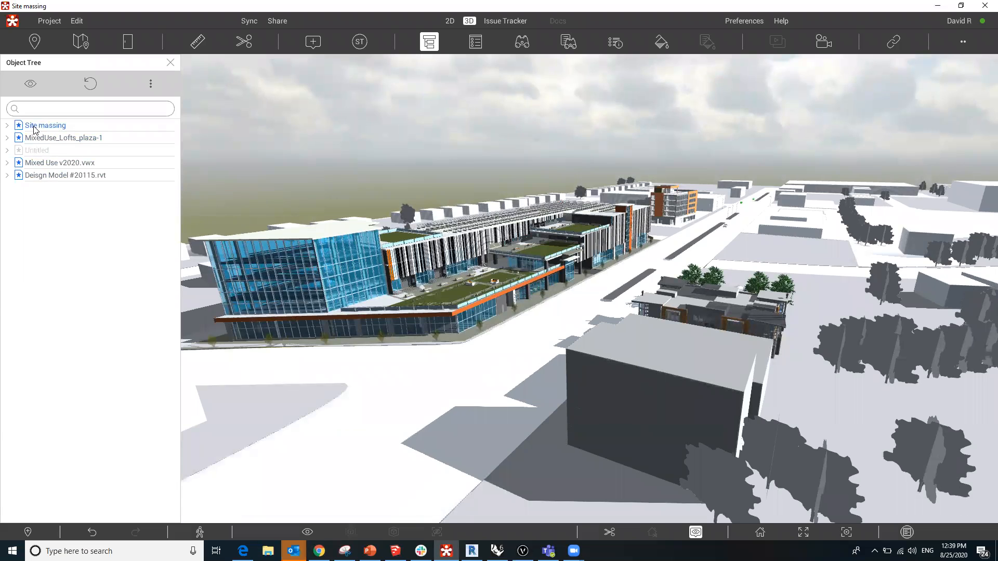
right_click(46, 166)
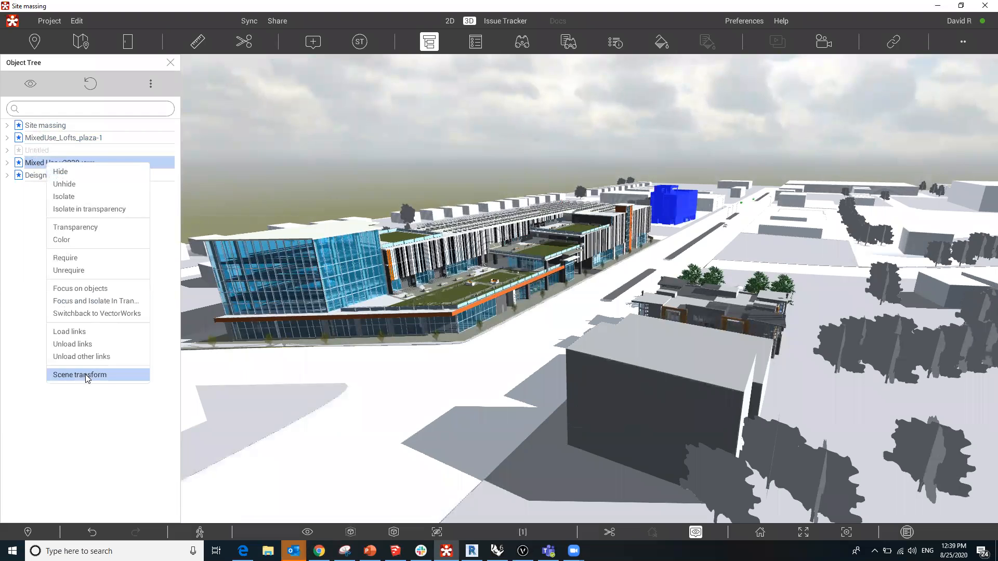
right_click(30, 177)
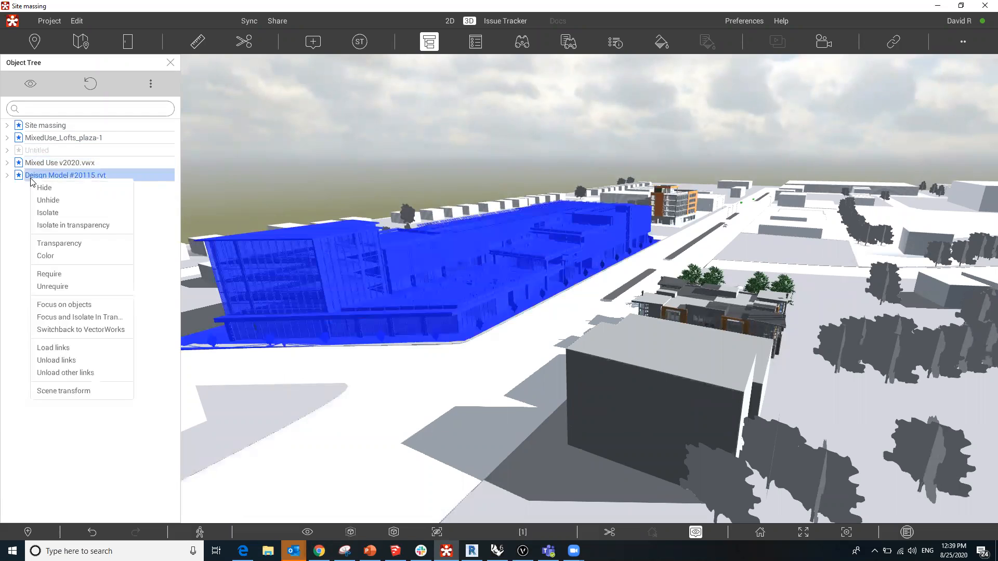
left_click(69, 389)
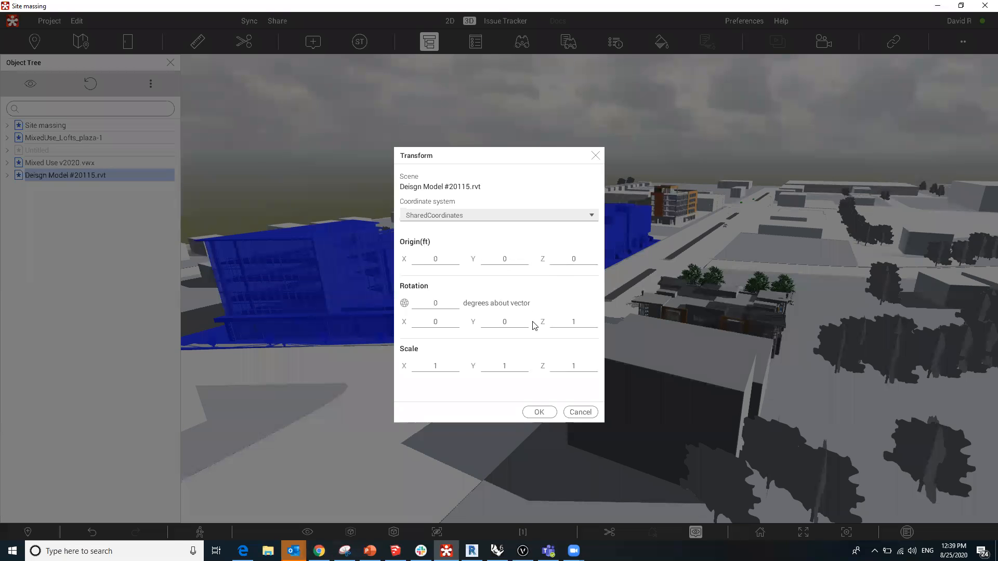
left_click(555, 418)
left_click(528, 117)
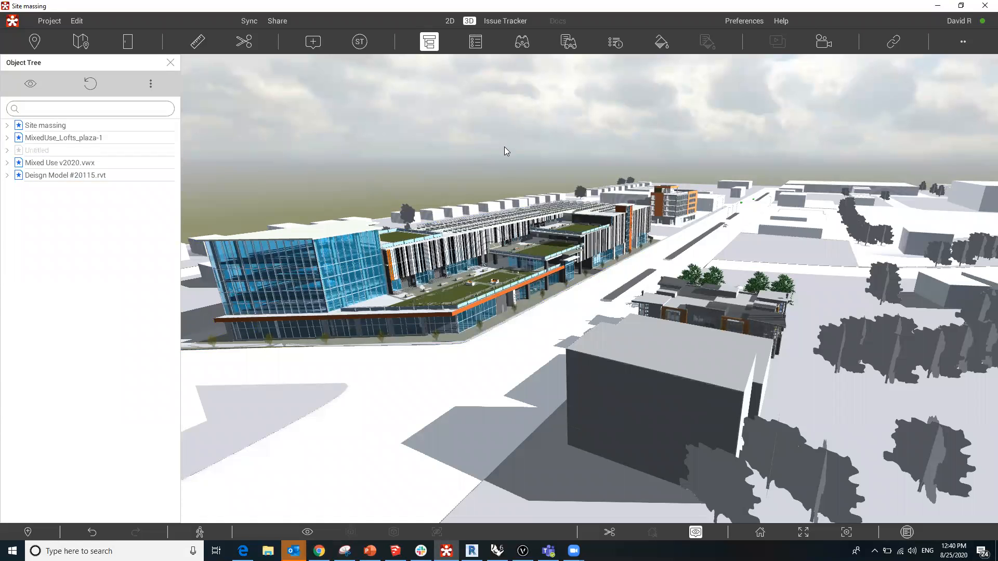
Step: Close the Object Tree and show the combined models in a wide aerial view over the street
scroll(494, 154, "down", 2)
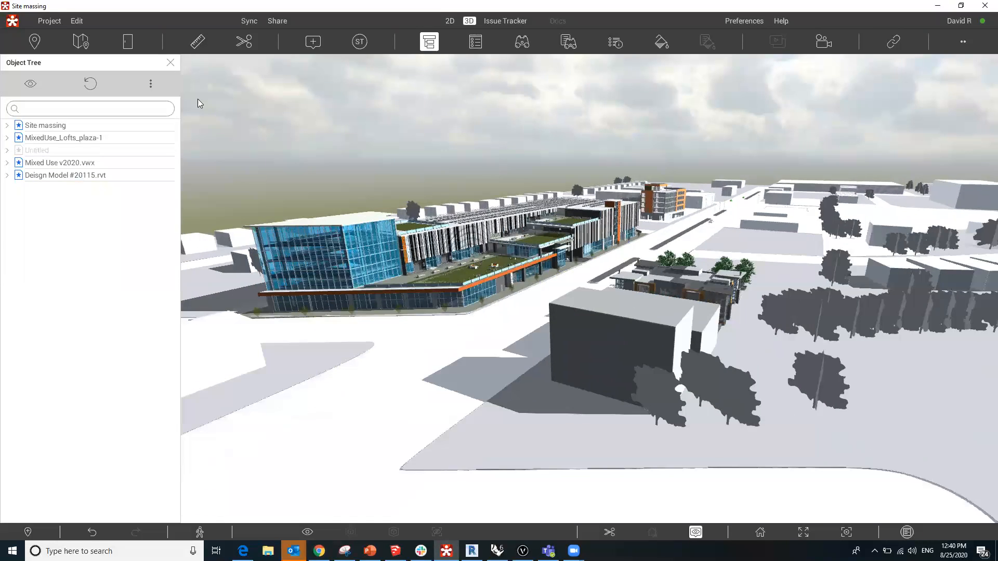
left_click(171, 63)
left_click_drag(359, 191, 727, 211)
middle_click_drag(638, 168, 406, 214)
left_click_drag(364, 218, 582, 236)
scroll(575, 240, "up", 4)
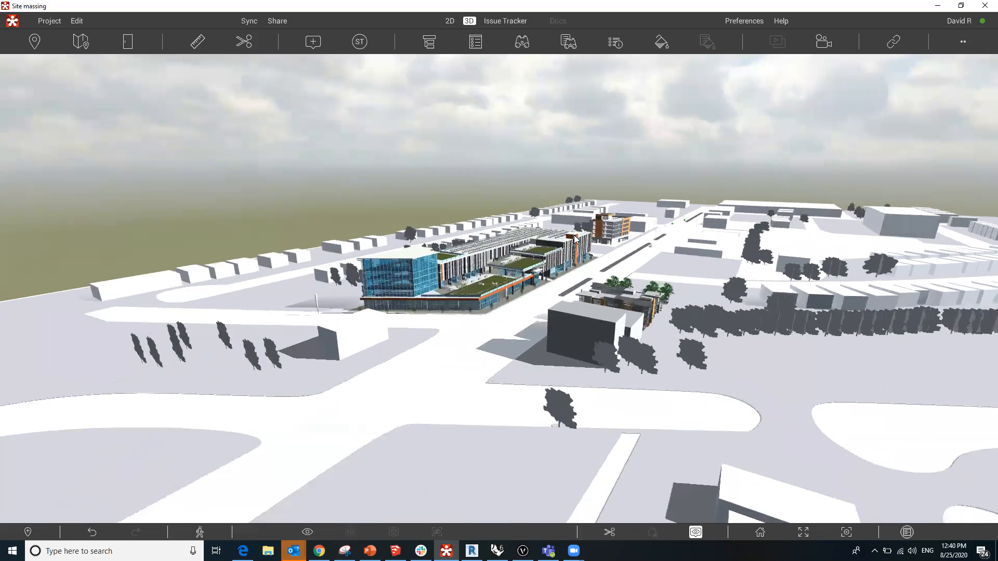
scroll(574, 239, "up", 2)
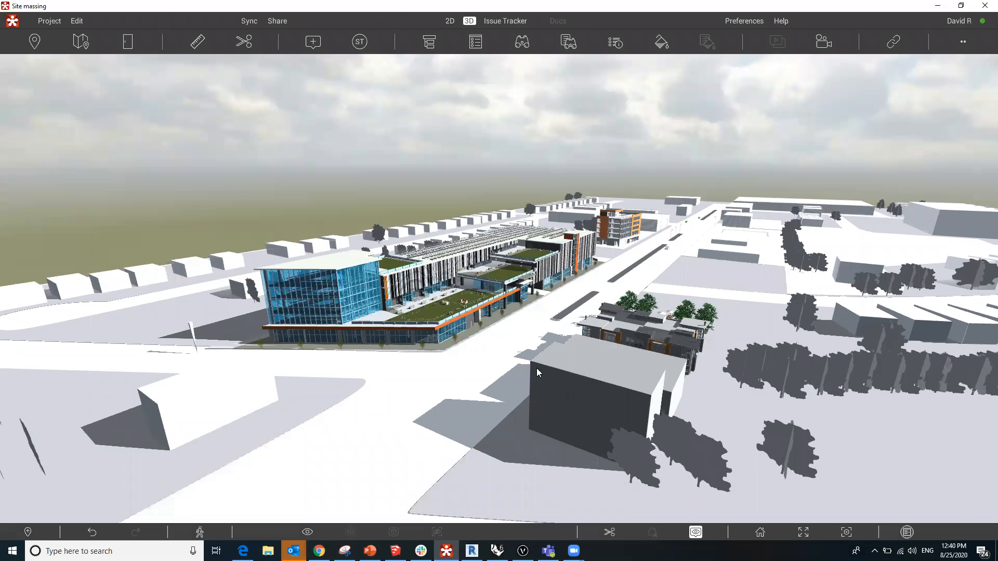
left_click_drag(500, 363, 541, 359)
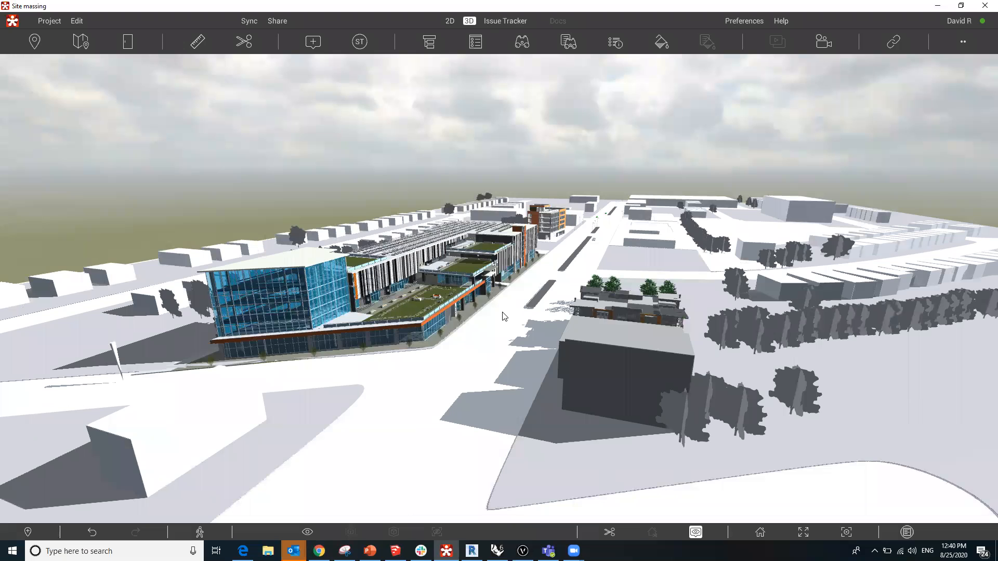
mouse_move(503, 316)
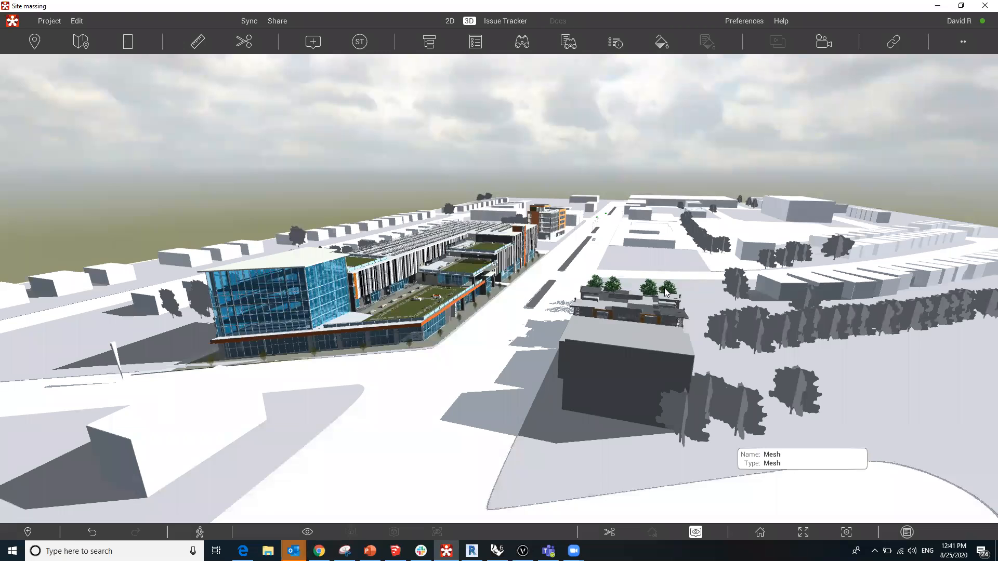
mouse_move(591, 264)
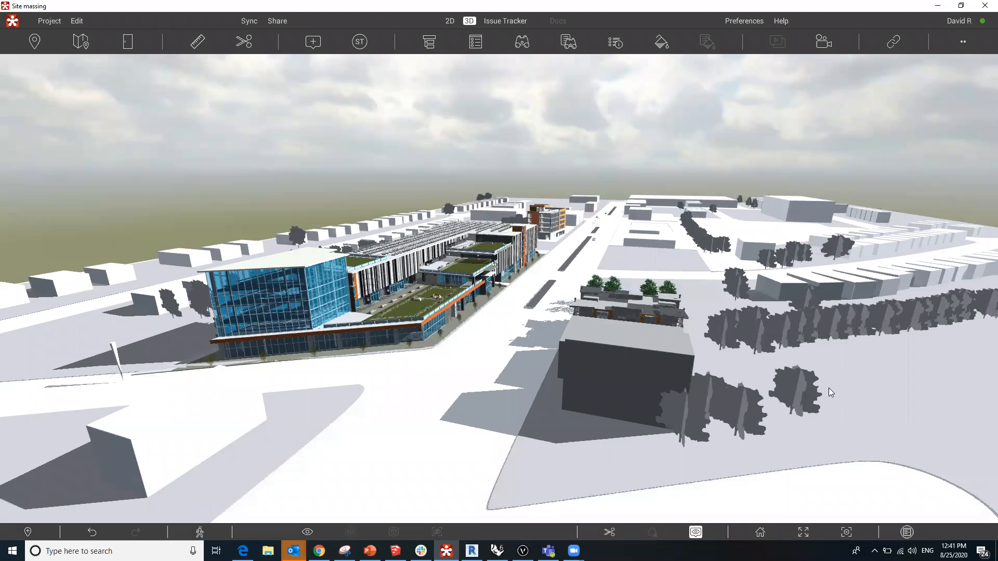
Step: Select and clear the road surface, and examine how the lofts, glass-fronted and orange buildings sit among the massing blocks from above
left_click(771, 495)
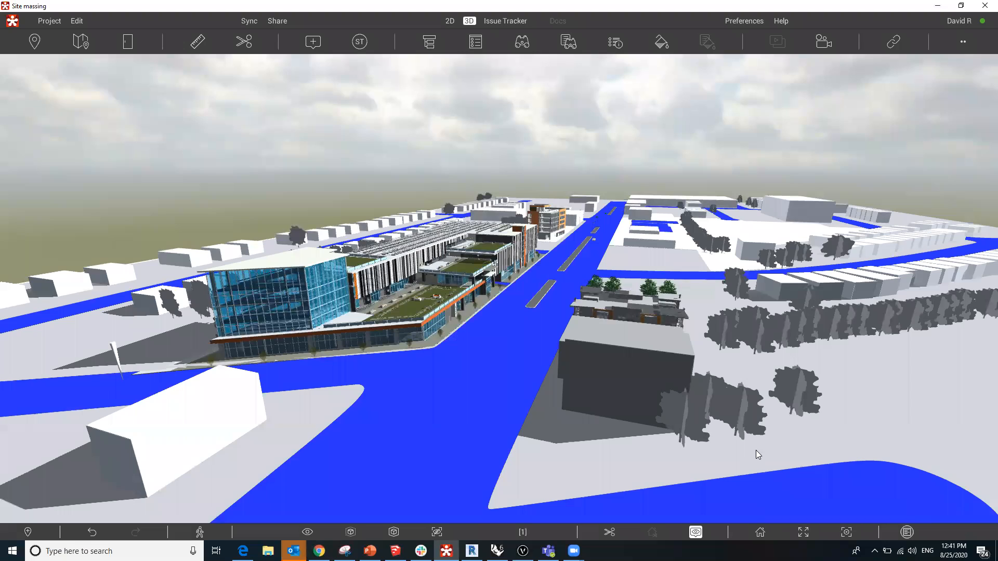
key("Escape")
middle_click_drag(826, 252, 618, 254)
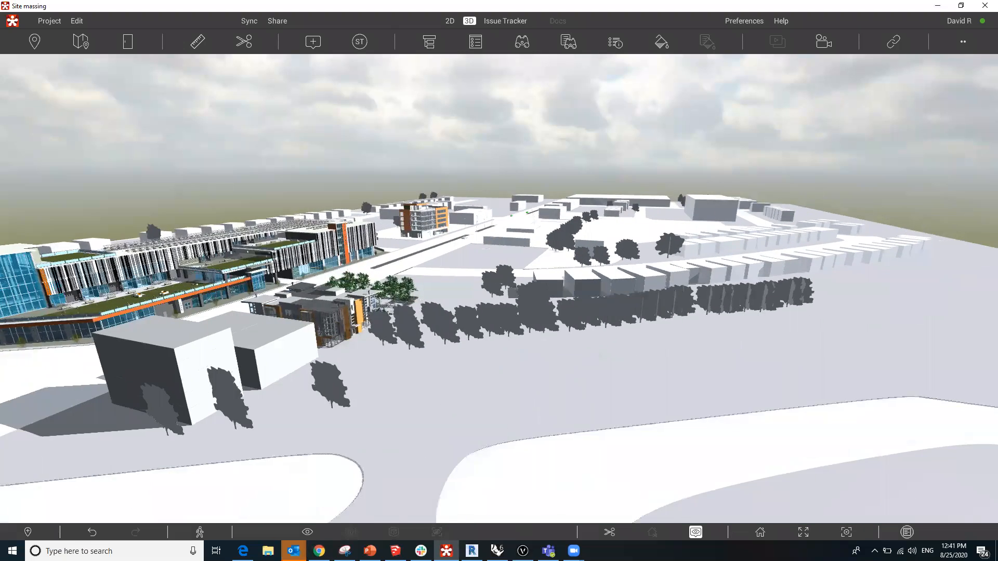
left_click_drag(618, 255, 748, 265)
scroll(451, 303, "up", 3)
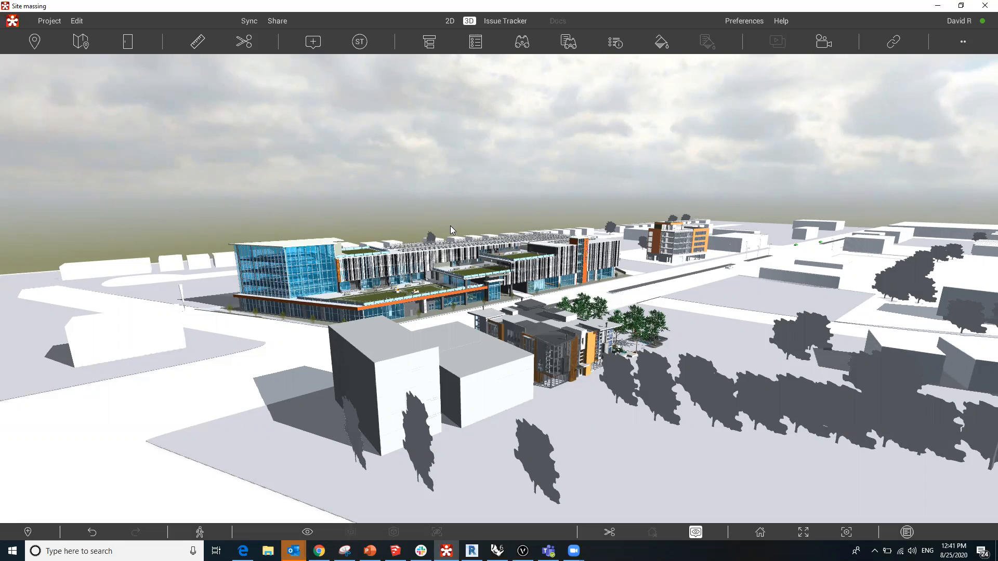
middle_click_drag(545, 235, 573, 240)
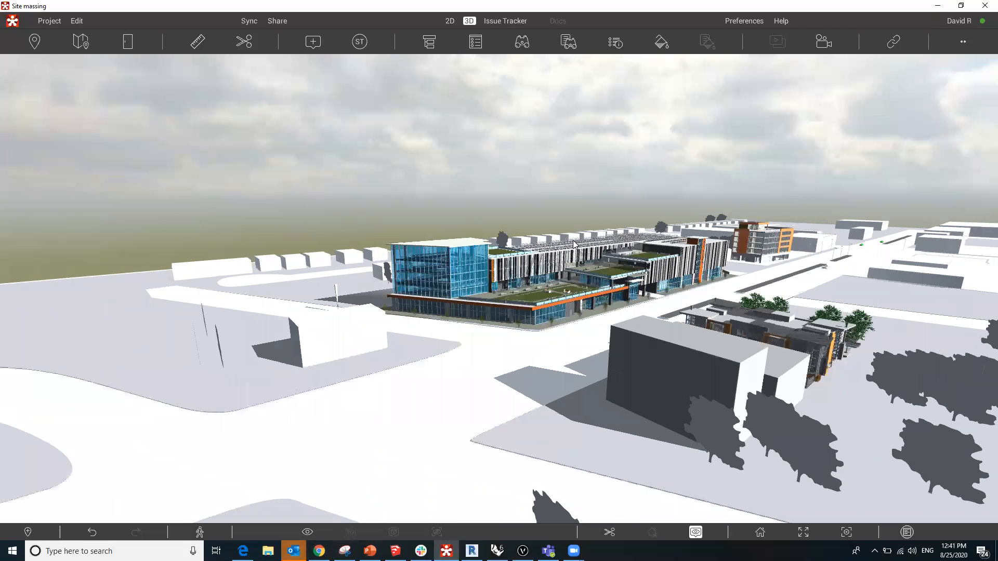
mouse_move(561, 241)
middle_click_drag(513, 368, 636, 312)
scroll(585, 258, "up", 2)
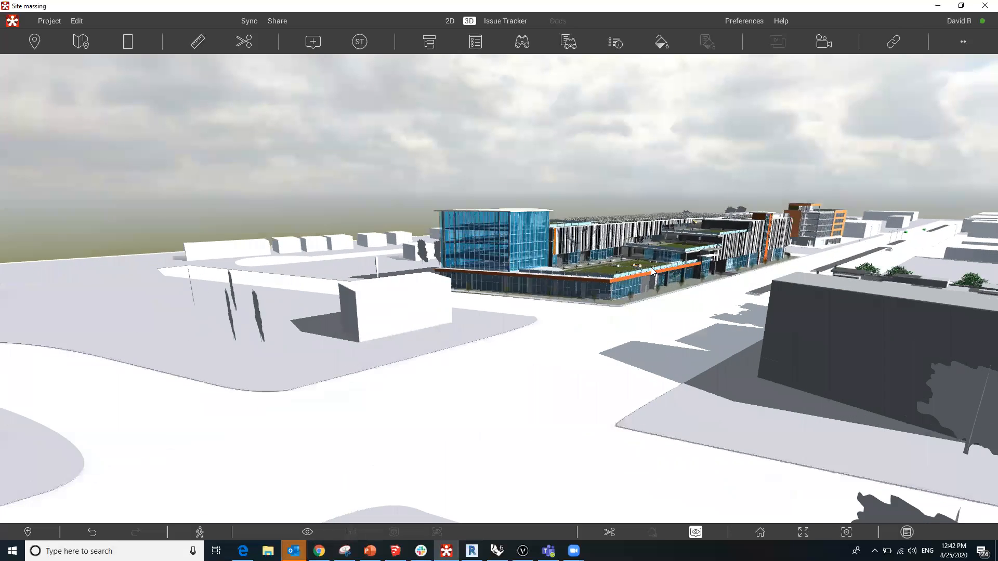
scroll(740, 257, "up", 4)
middle_click_drag(867, 237, 702, 282)
left_click_drag(701, 282, 603, 246)
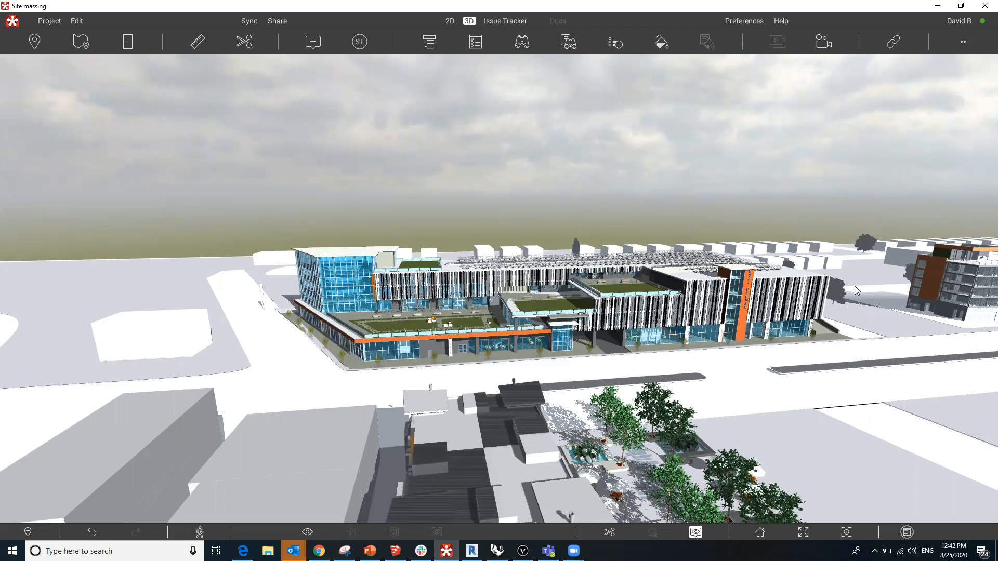
mouse_move(918, 308)
left_click_drag(918, 308, 974, 304)
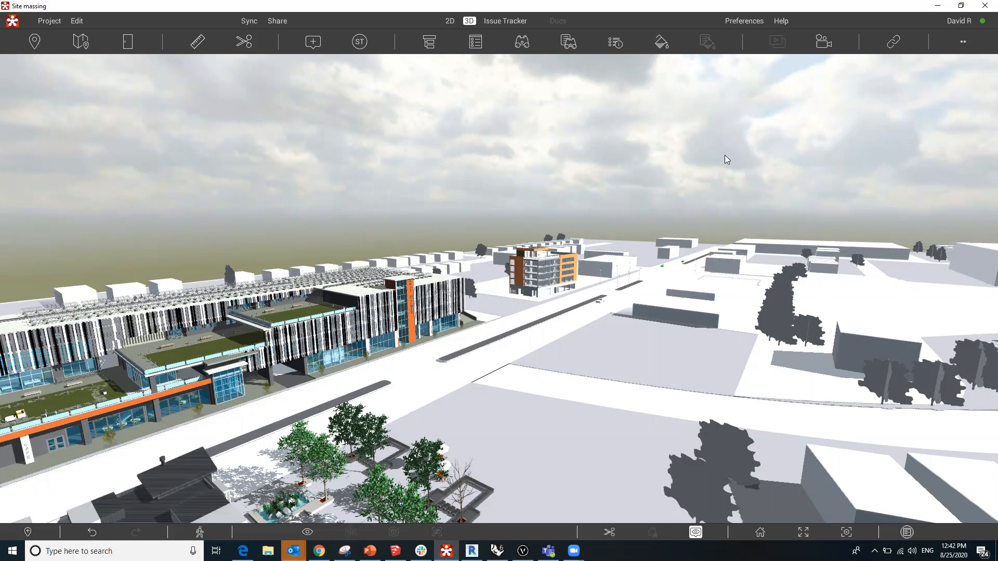
Step: Examine the buildings along the street at near-ground level, from the glass-fronted corner past the orange building and looking back
middle_click_drag(349, 366, 763, 256)
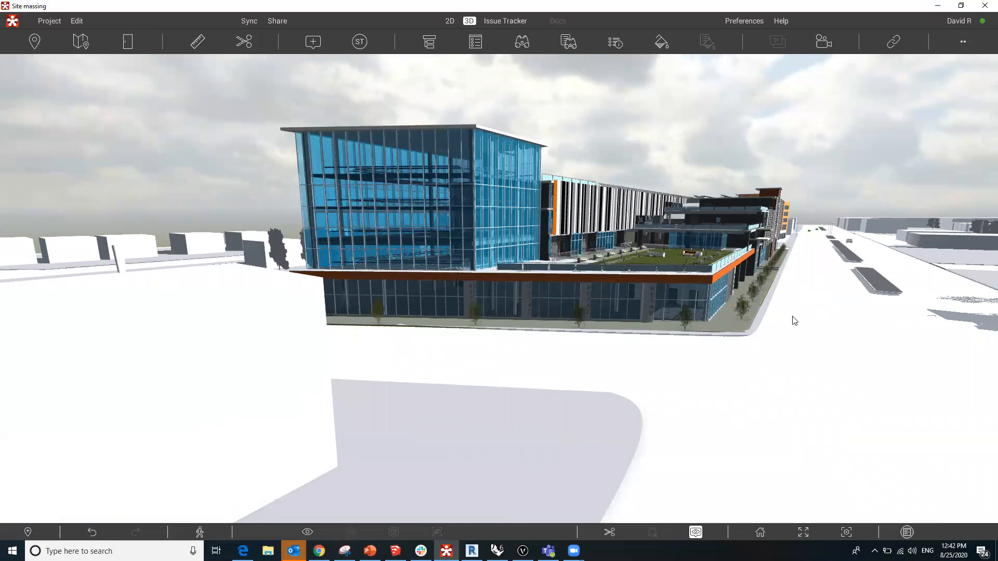
left_click_drag(793, 318, 738, 316)
scroll(737, 316, "up", 5)
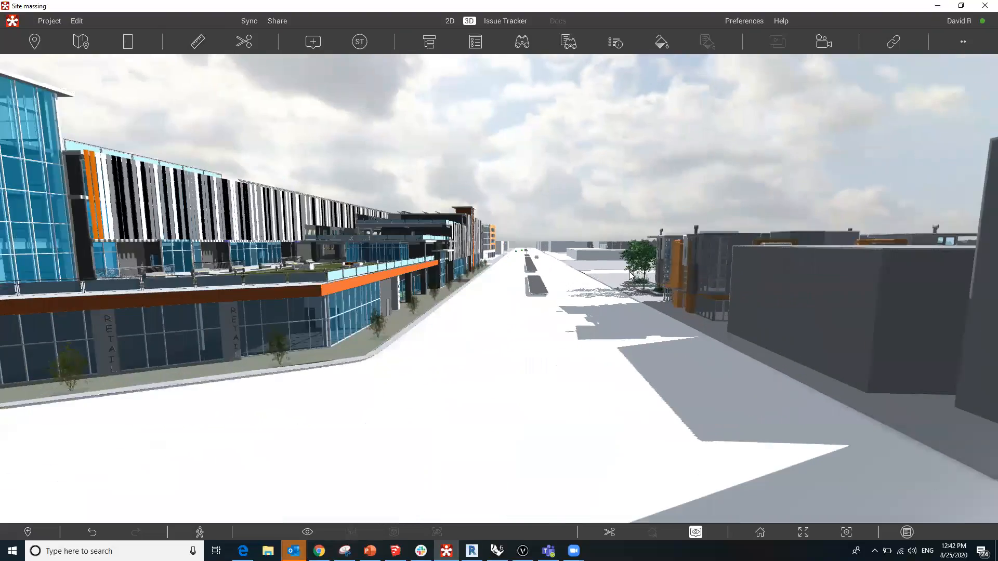
left_click_drag(629, 284, 599, 276)
scroll(599, 275, "up", 4)
scroll(598, 281, "up", 8)
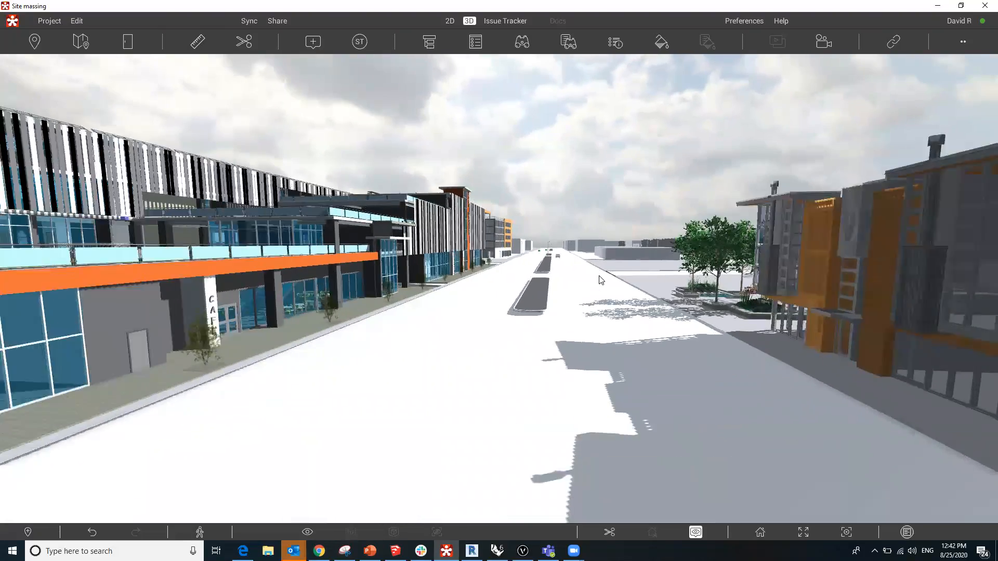
scroll(598, 277, "up", 8)
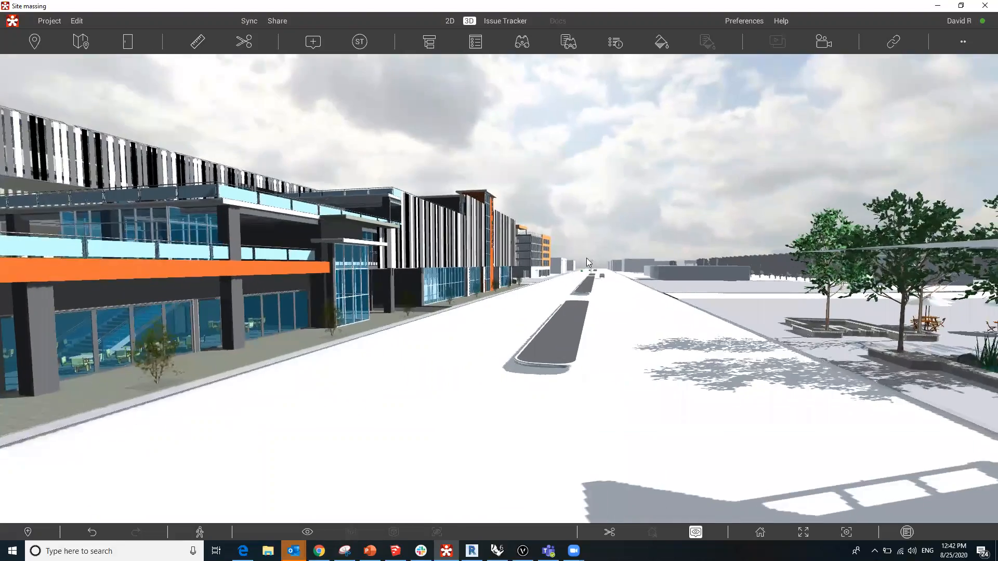
scroll(591, 259, "up", 10)
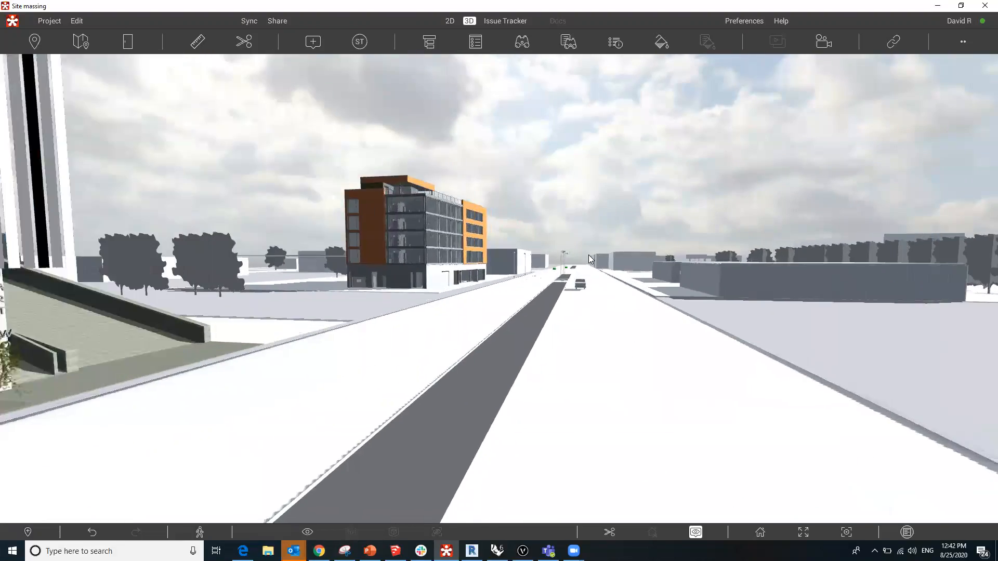
scroll(608, 261, "up", 4)
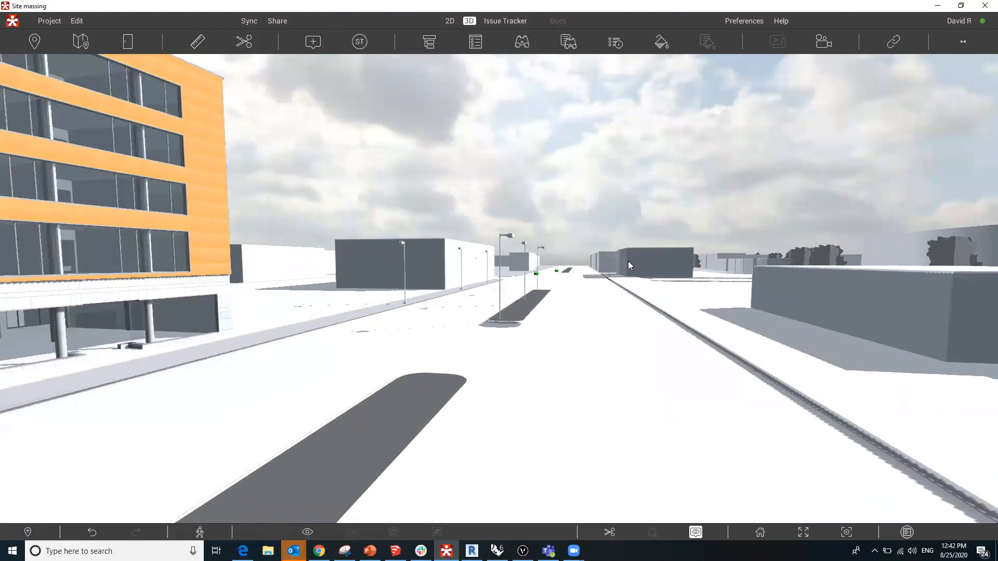
left_click_drag(677, 259, 548, 251)
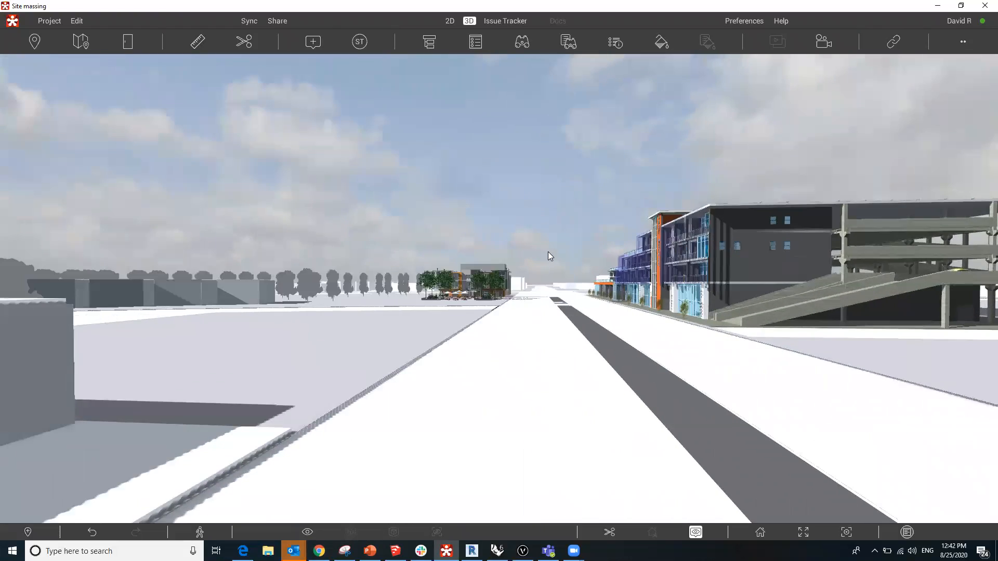
scroll(551, 253, "down", 5)
scroll(584, 243, "down", 5)
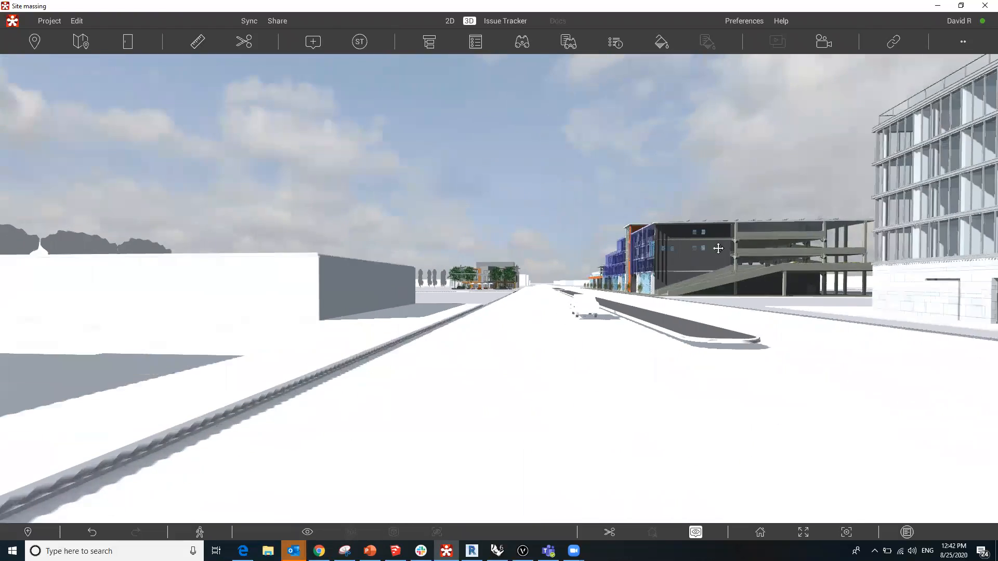
Step: Examine the parking-ramp end of the Revit building from across the street, selecting its roof and clearing the selection
left_click_drag(475, 282, 433, 294)
middle_click_drag(352, 310, 386, 342)
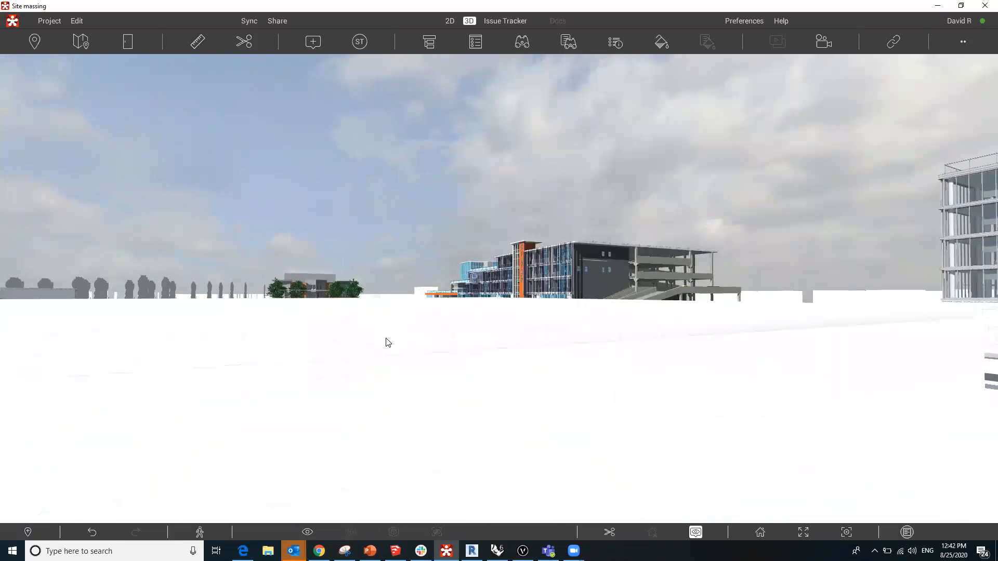
left_click(668, 255)
right_click(668, 256)
left_click(579, 222)
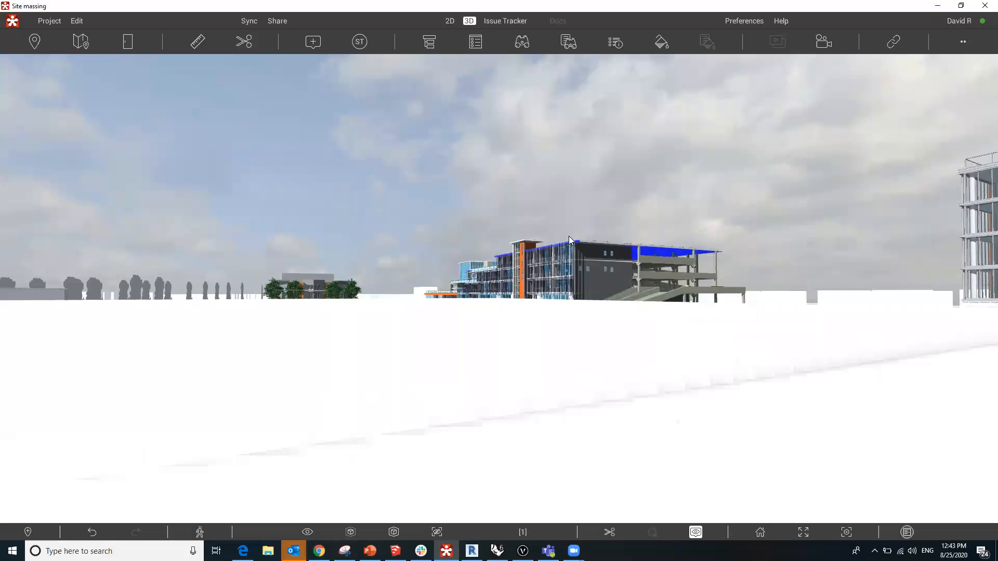
left_click(604, 203)
scroll(553, 243, "up", 1)
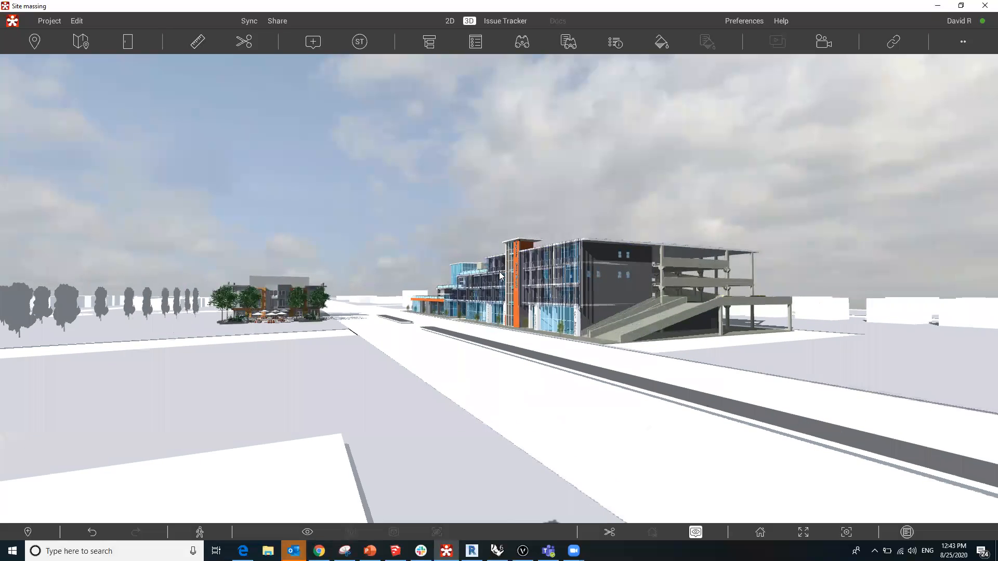
scroll(499, 283, "up", 3)
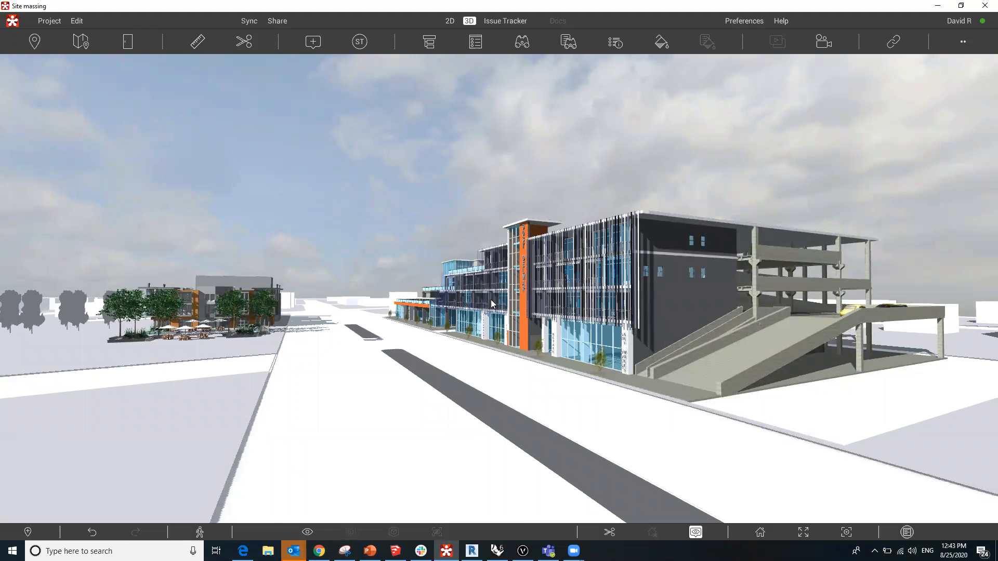
mouse_move(491, 300)
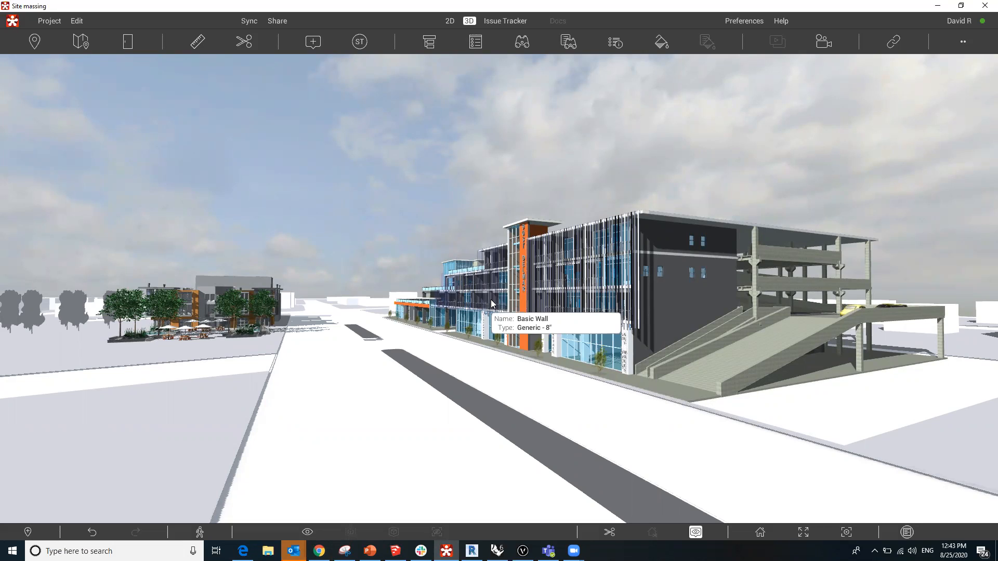
middle_click_drag(626, 335, 489, 345)
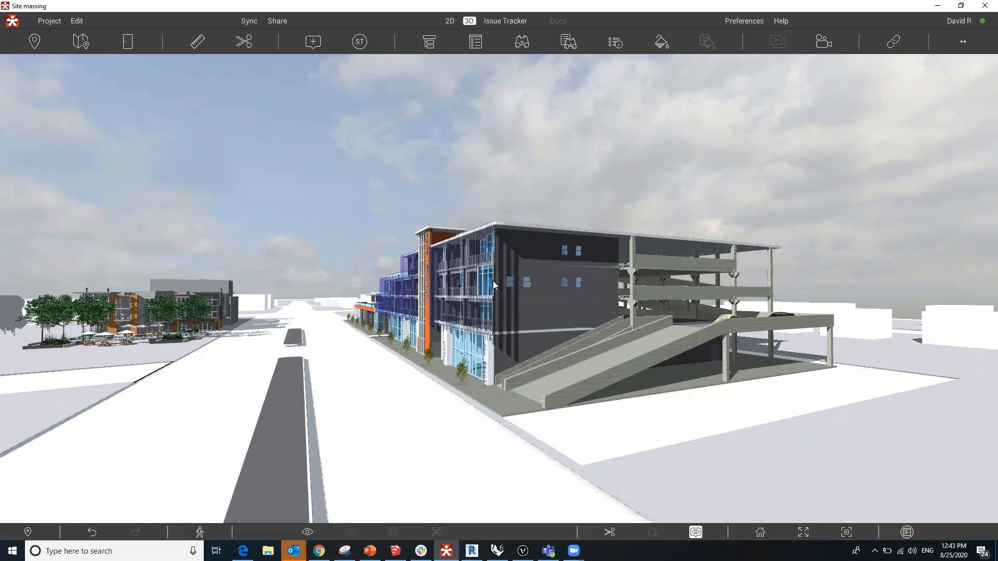
left_click_drag(525, 192, 648, 182)
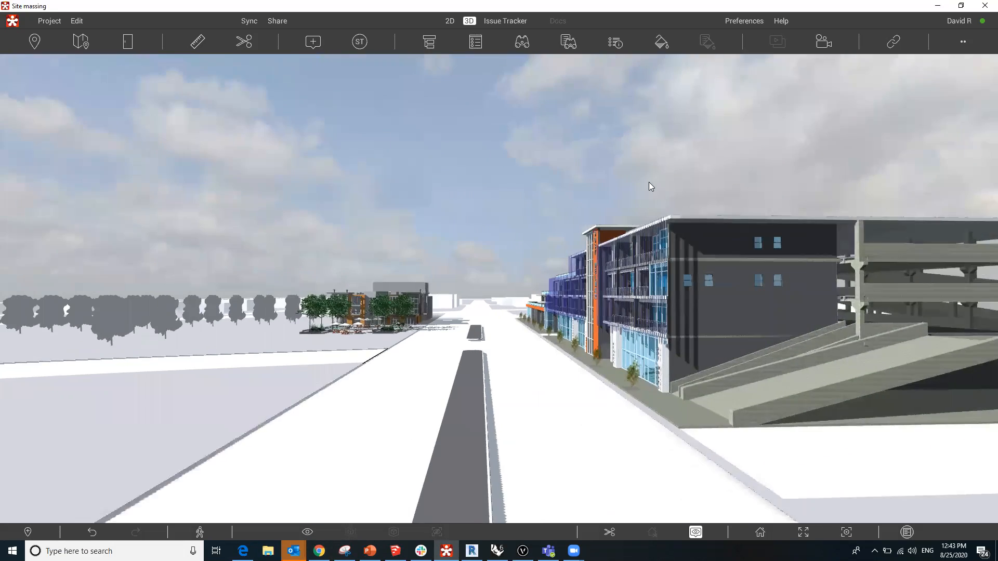
scroll(505, 246, "down", 3)
middle_click_drag(540, 239, 531, 286)
key("alt+Tab")
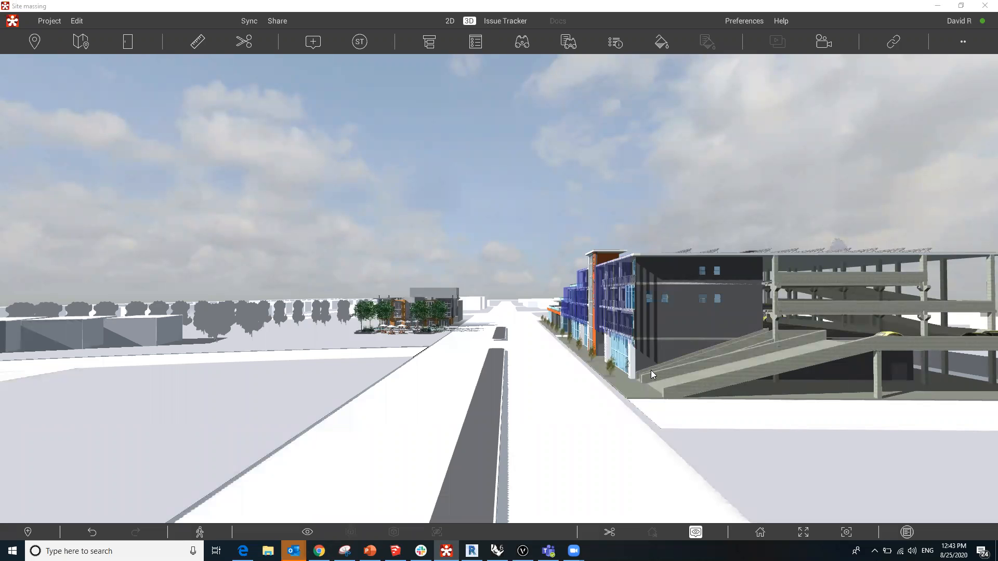
Step: Examine the site from the outlying massing blocks, over the lofts and back to the glass-fronted building's street corner
middle_click_drag(394, 281, 878, 371)
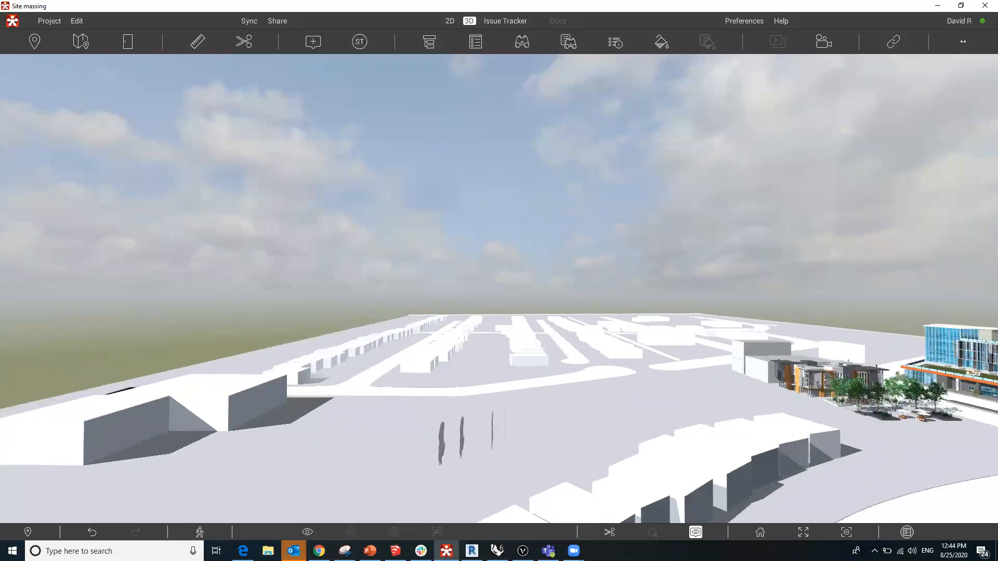
left_click_drag(879, 372, 591, 387)
left_click_drag(384, 307, 567, 318)
scroll(568, 318, "down", 3)
middle_click_drag(506, 333, 570, 276)
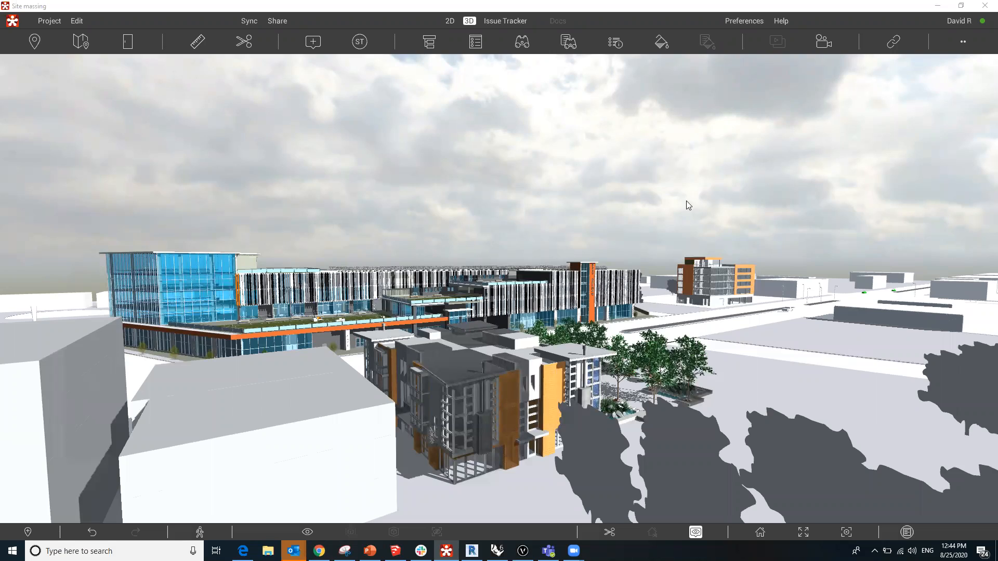
middle_click_drag(609, 246, 536, 340)
scroll(536, 341, "up", 5)
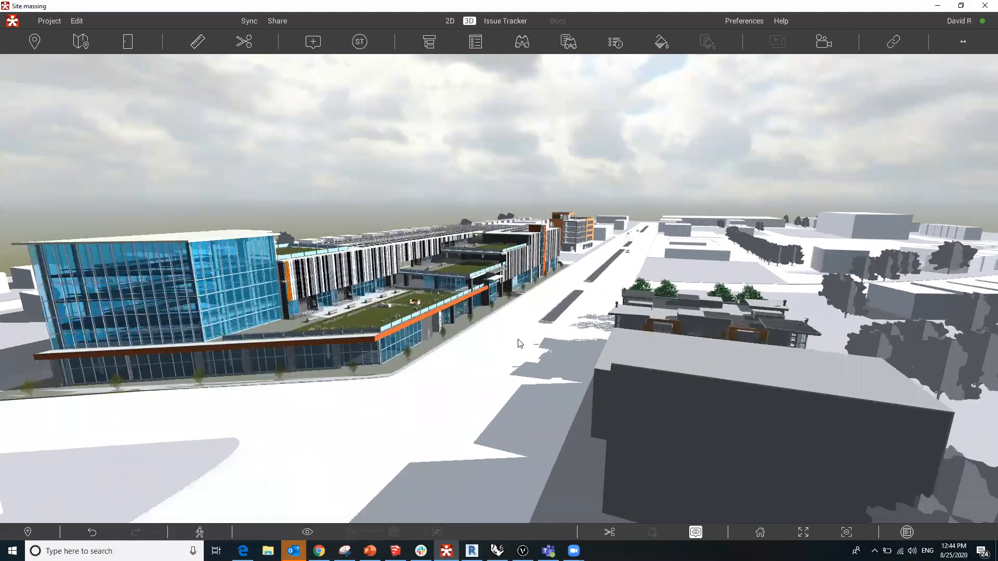
scroll(517, 339, "up", 2)
middle_click_drag(514, 331, 571, 291)
left_click_drag(571, 291, 745, 367)
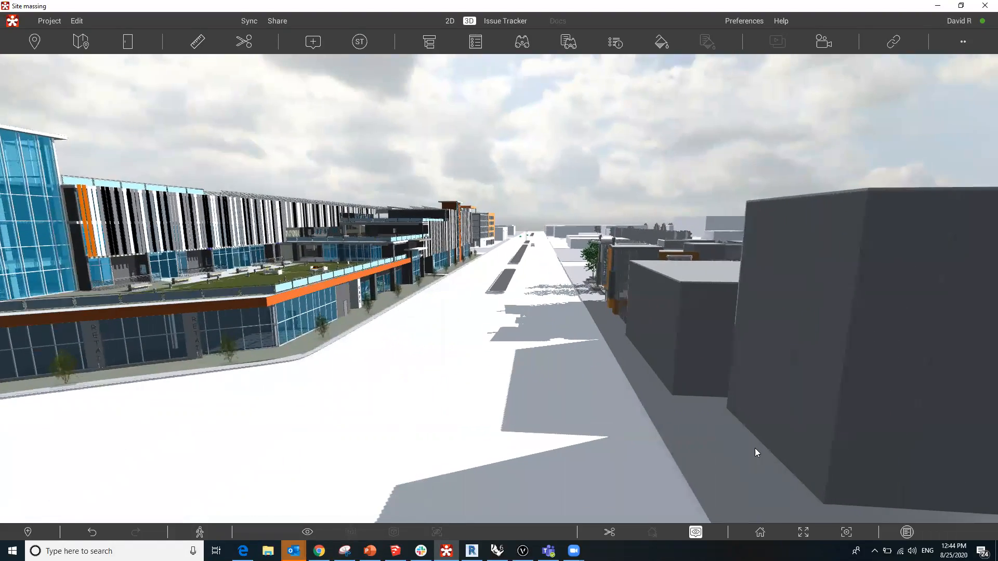